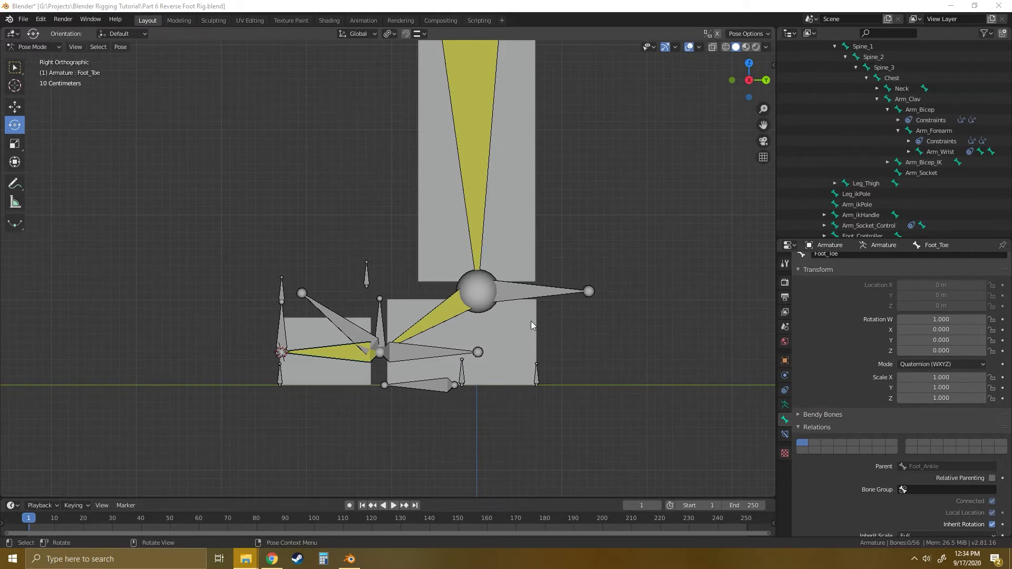
# - Select the Foot_Controller bone under the foot and bring its custom properties into view, collapsing the other bone settings
pyautogui.moveTo(530, 321); pyautogui.dragTo(400, 349, button='middle')
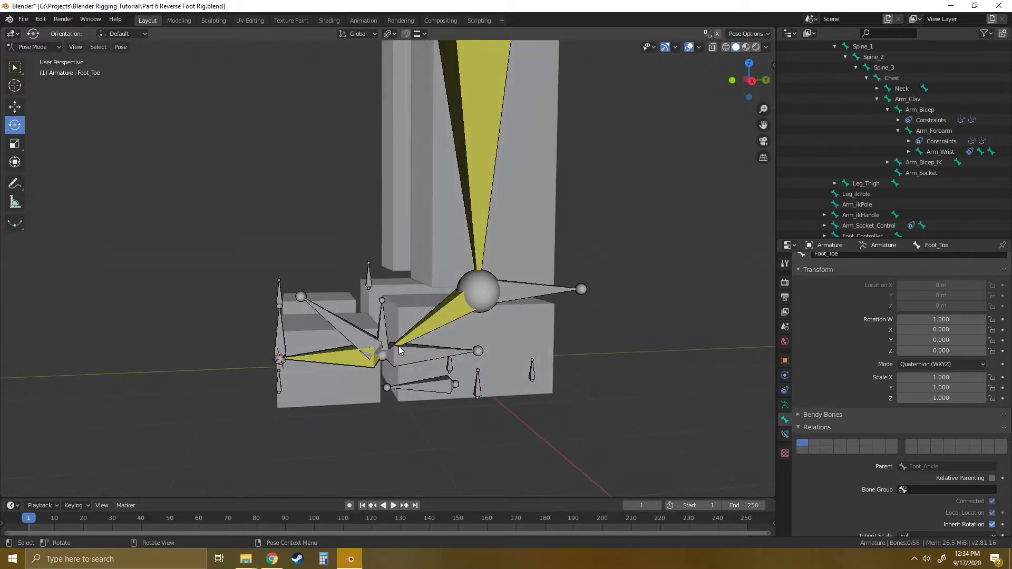
pyautogui.keyDown('shift'); pyautogui.moveTo(477, 359); pyautogui.dragTo(432, 304, button='middle'); pyautogui.keyUp('shift')
pyautogui.moveTo(365, 310); pyautogui.dragTo(461, 338, button='middle')
pyautogui.scroll(2, 407, 314)
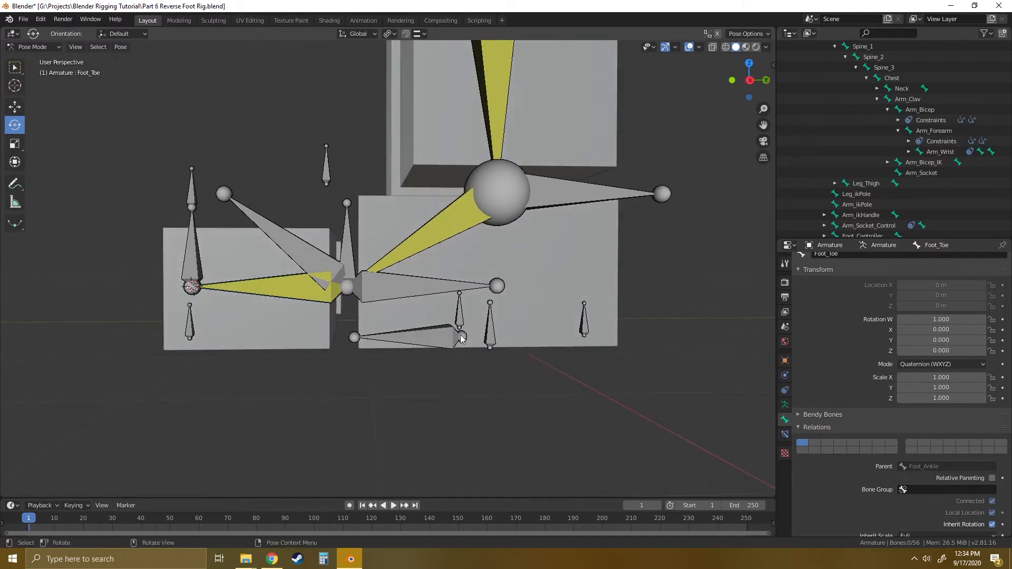
pyautogui.click(431, 340)
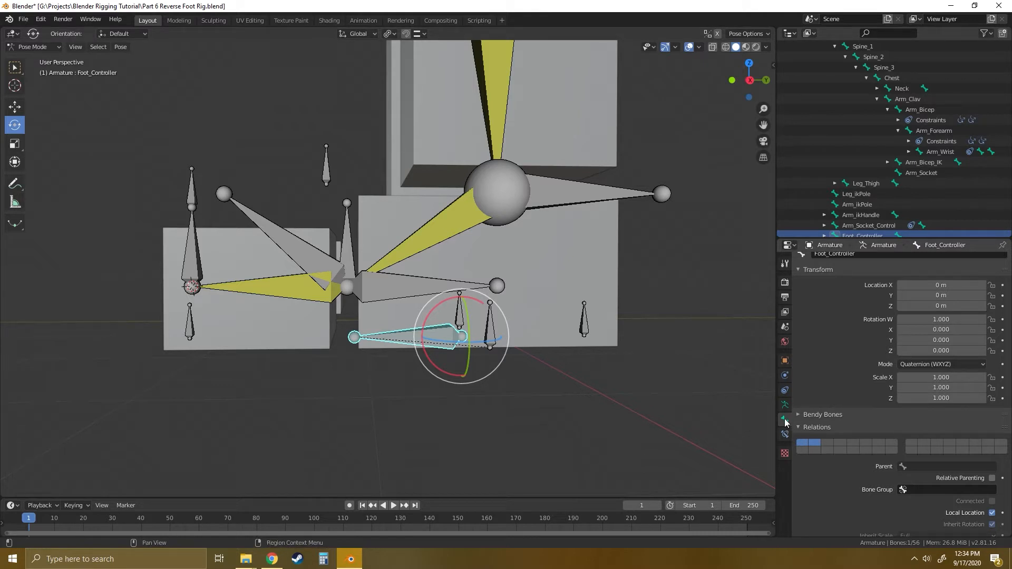
pyautogui.click(794, 270)
pyautogui.click(798, 302)
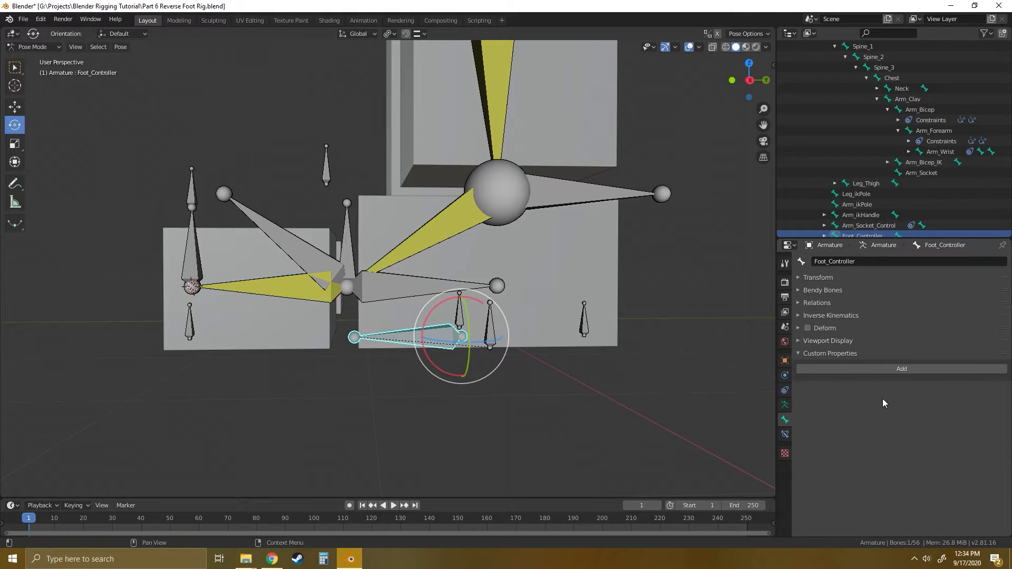
# - Add eight custom properties to the Foot_Controller bone
pyautogui.click(902, 369)
pyautogui.click(901, 369)
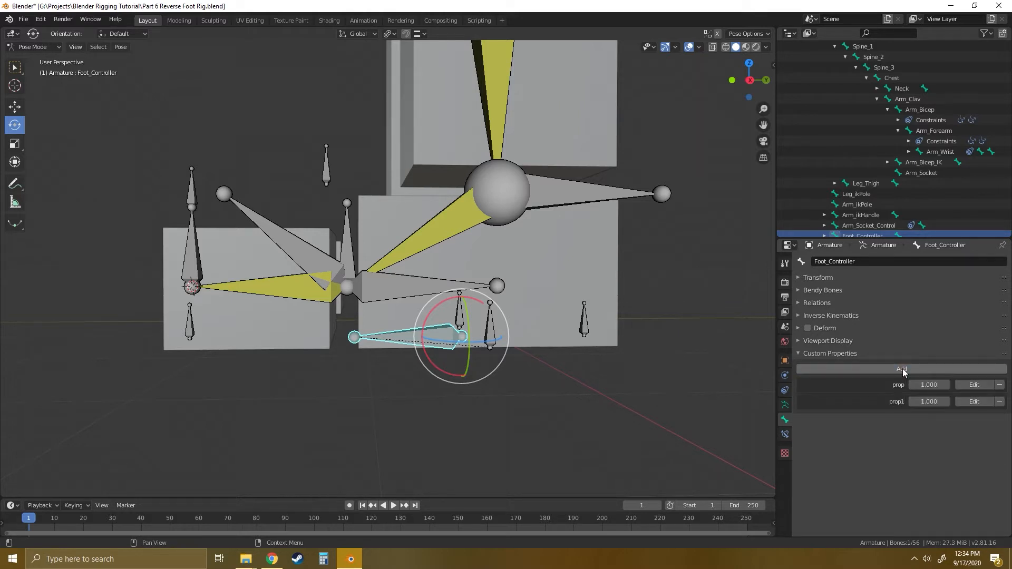
pyautogui.click(902, 368)
pyautogui.click(902, 368)
pyautogui.click(902, 368)
pyautogui.click(902, 369)
pyautogui.click(902, 368)
pyautogui.click(902, 368)
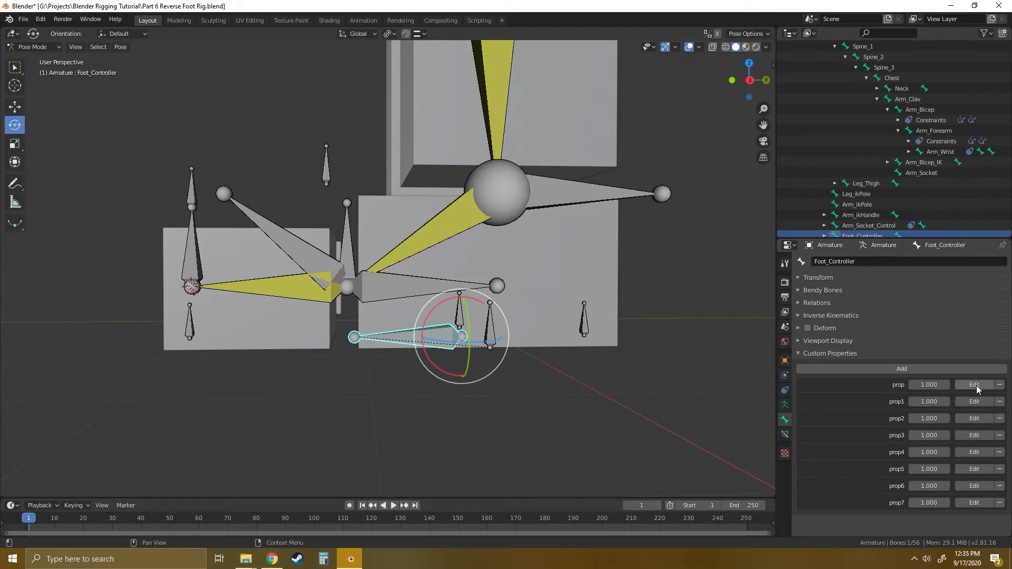
# - Try the whole number 1 as the first custom property's value and slide it to 0
pyautogui.click(973, 385)
pyautogui.moveTo(945, 387); pyautogui.dragTo(707, 374)
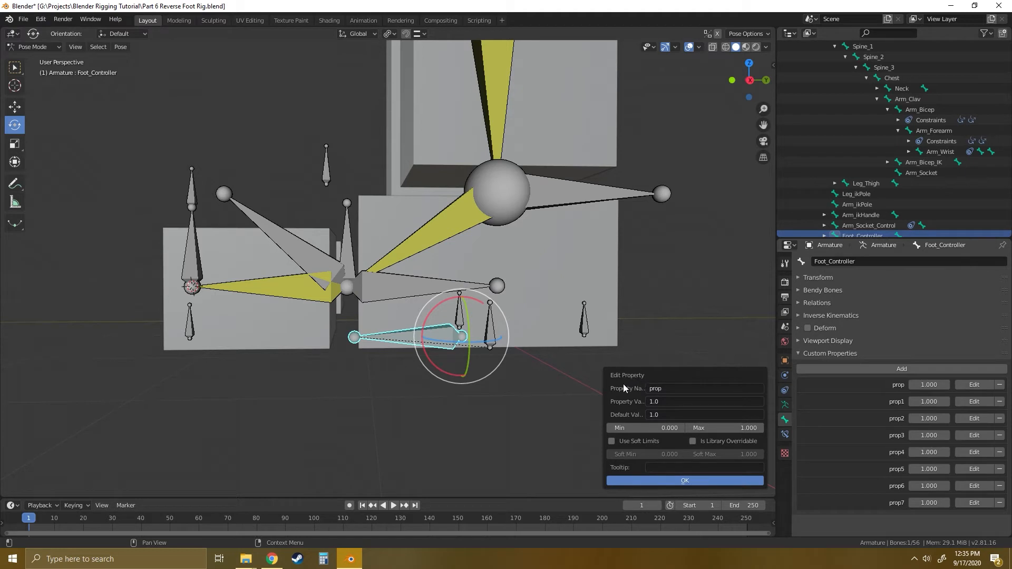
pyautogui.click(663, 389)
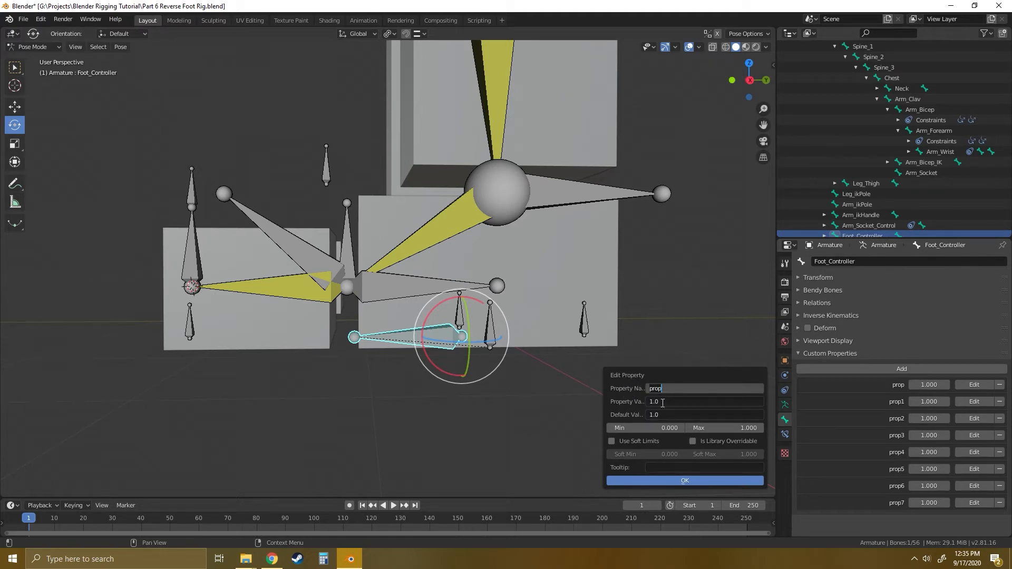
pyautogui.press('Return')
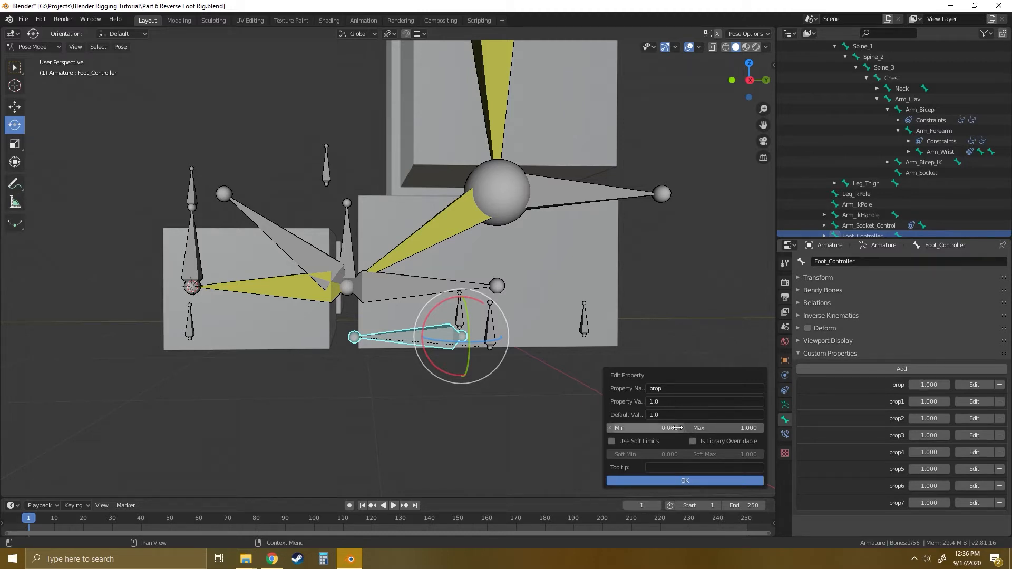
pyautogui.click(662, 401)
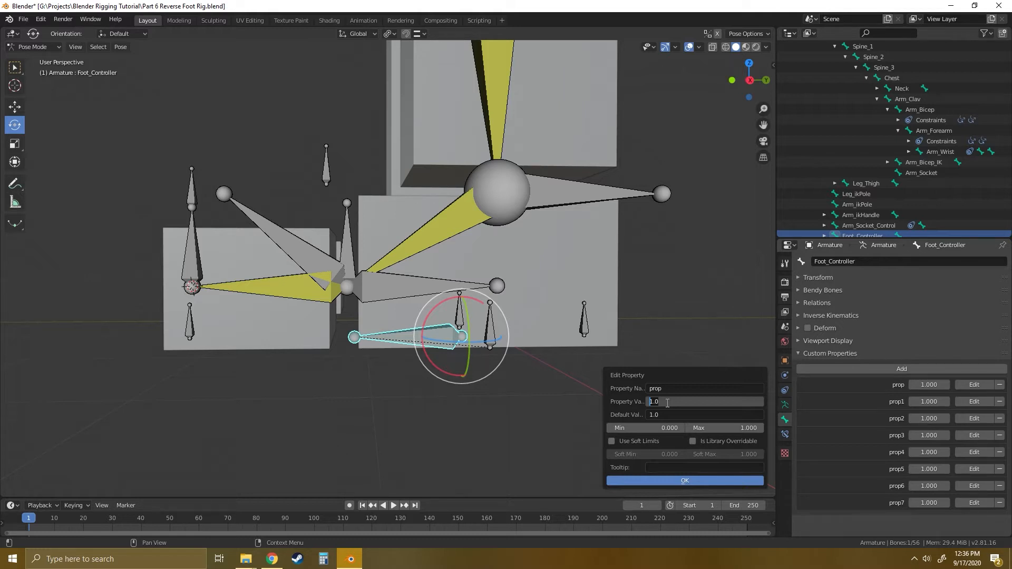
pyautogui.write('1')
pyautogui.click(685, 480)
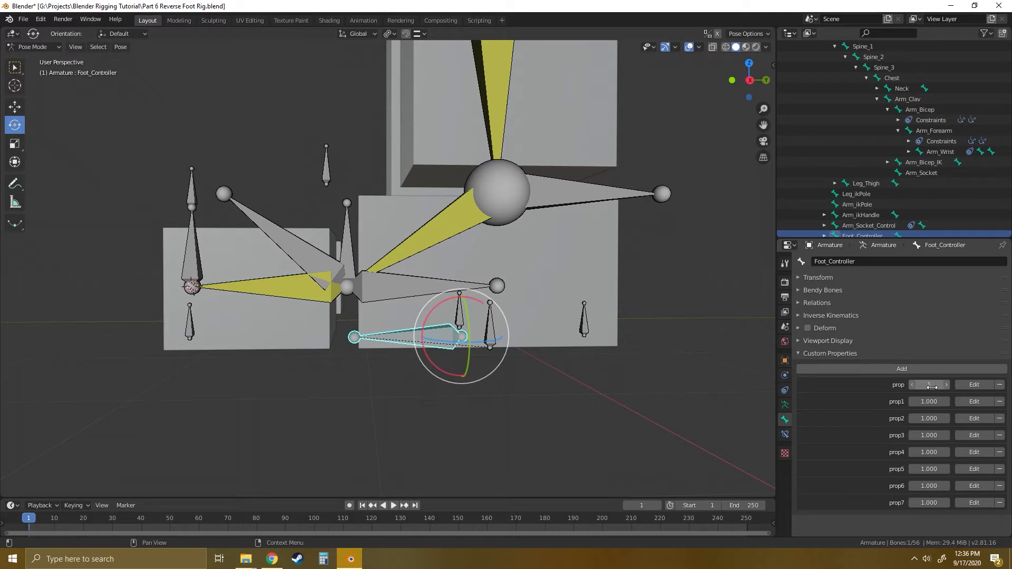
pyautogui.moveTo(933, 389); pyautogui.dragTo(937, 388)
# - Edit the first custom property to have a property value of 0.0 and a default value of 1.0
pyautogui.click(975, 385)
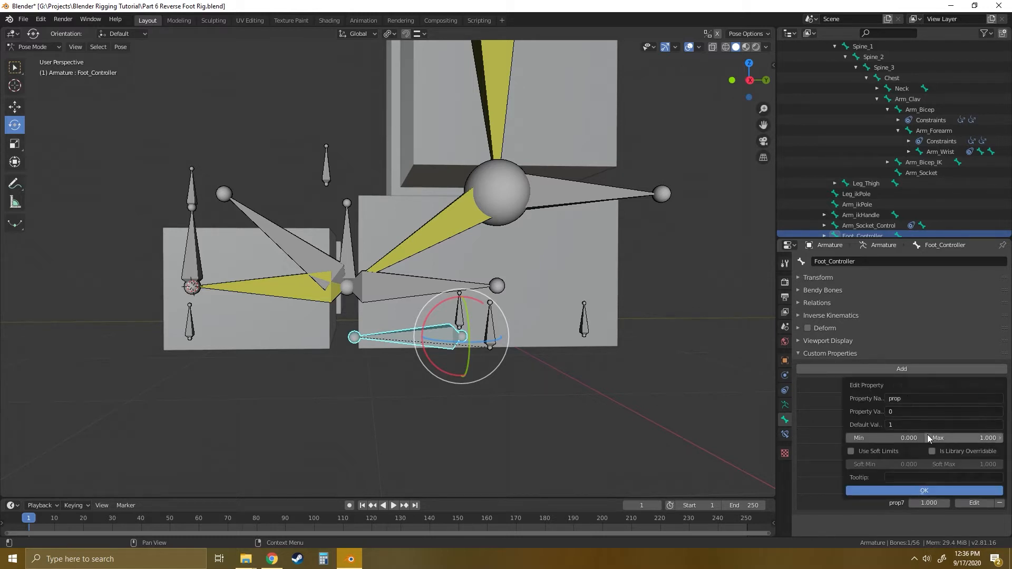
pyautogui.moveTo(922, 385); pyautogui.dragTo(692, 379)
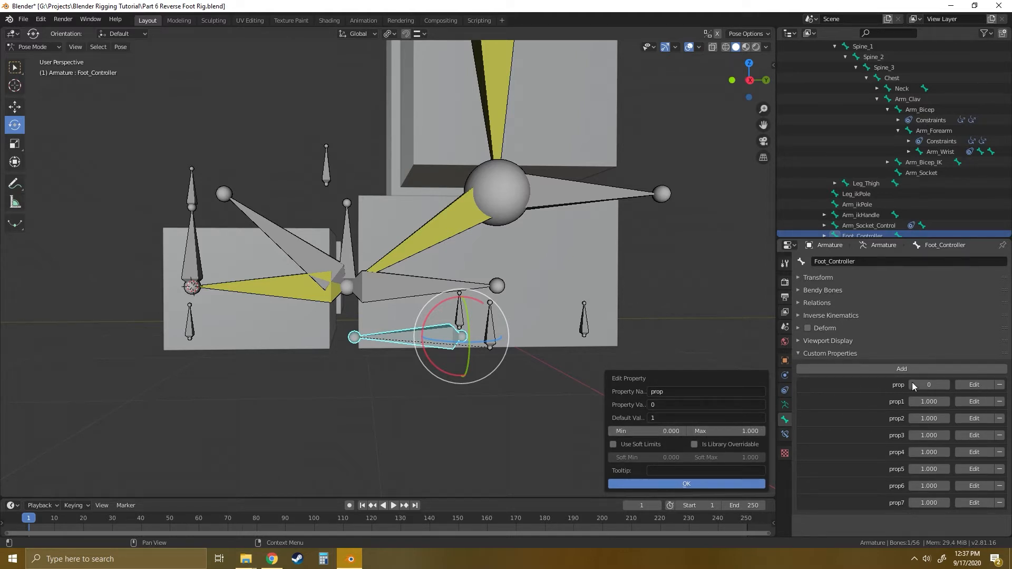
pyautogui.click(662, 404)
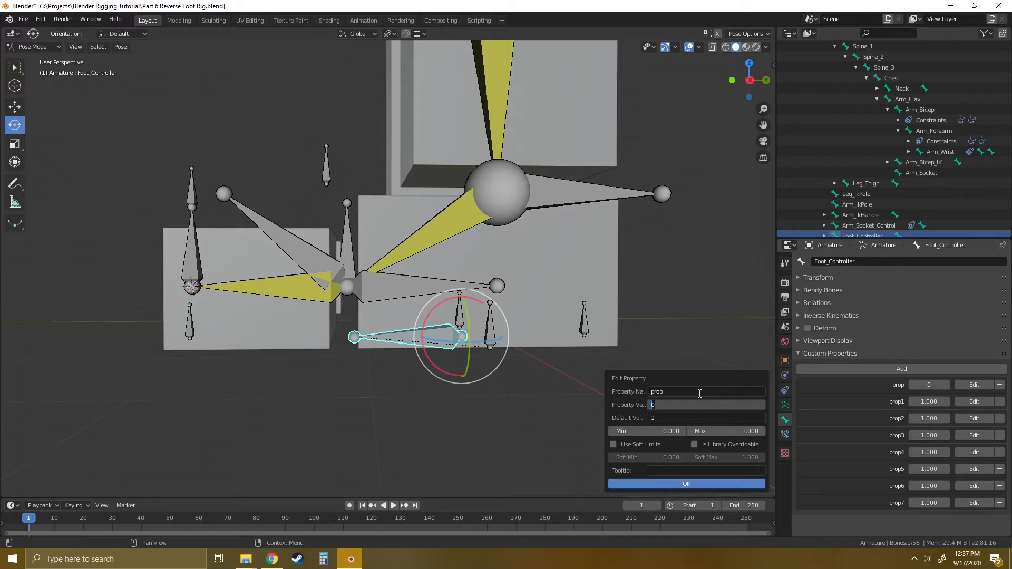
pyautogui.write('0.0')
pyautogui.press('Return')
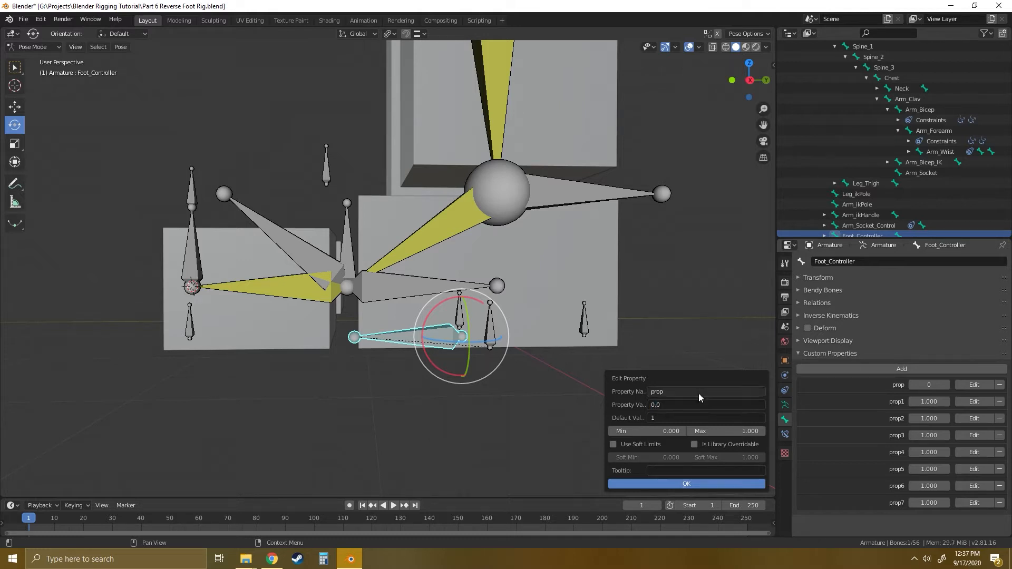
pyautogui.click(663, 418)
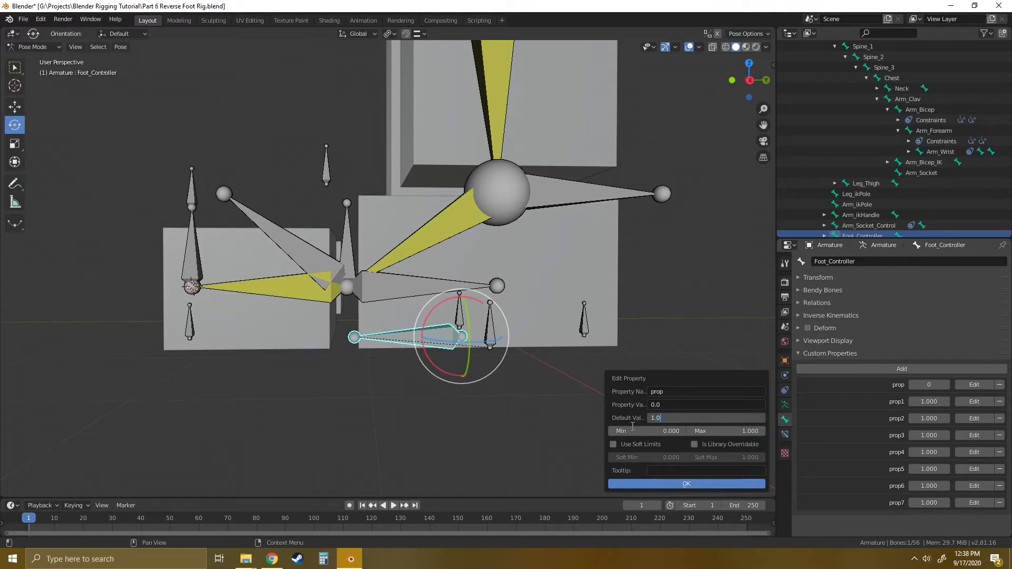
pyautogui.press('Return')
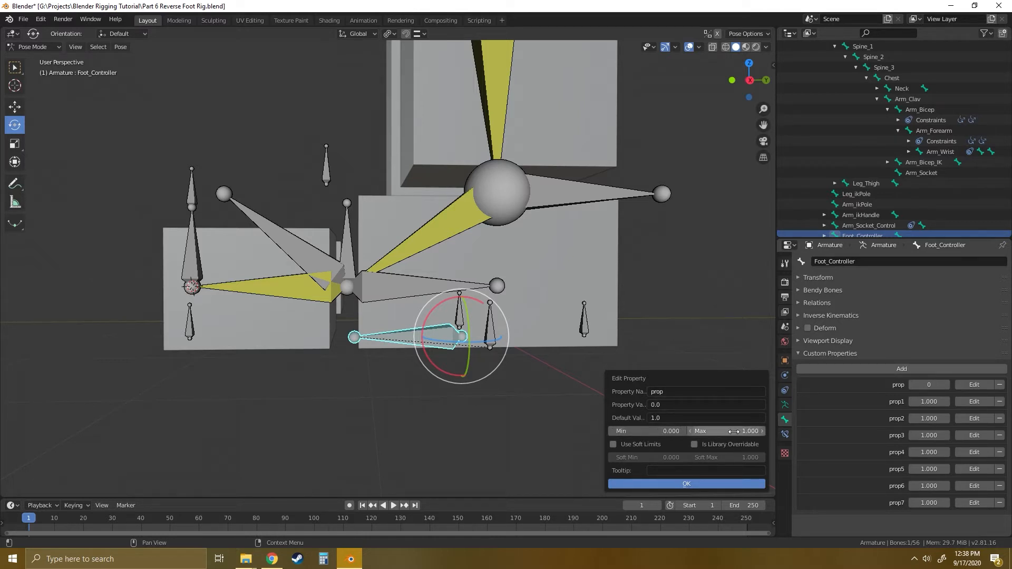
# - Set the first property's minimum to -1.0, apply the edit, and slide its value to 0.120
pyautogui.click(649, 431)
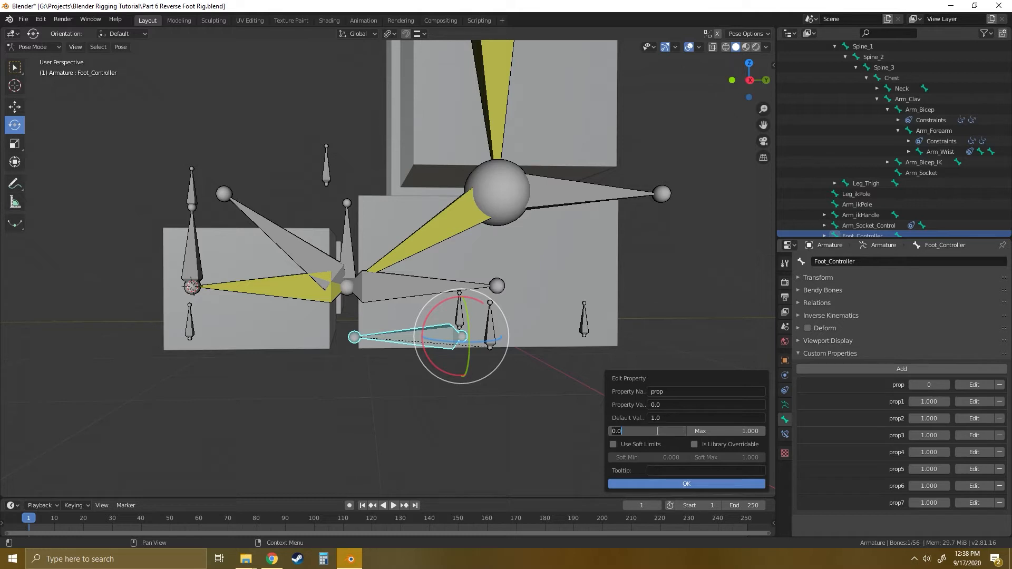
pyautogui.write('-1')
pyautogui.press('Tab')
pyautogui.press('Return')
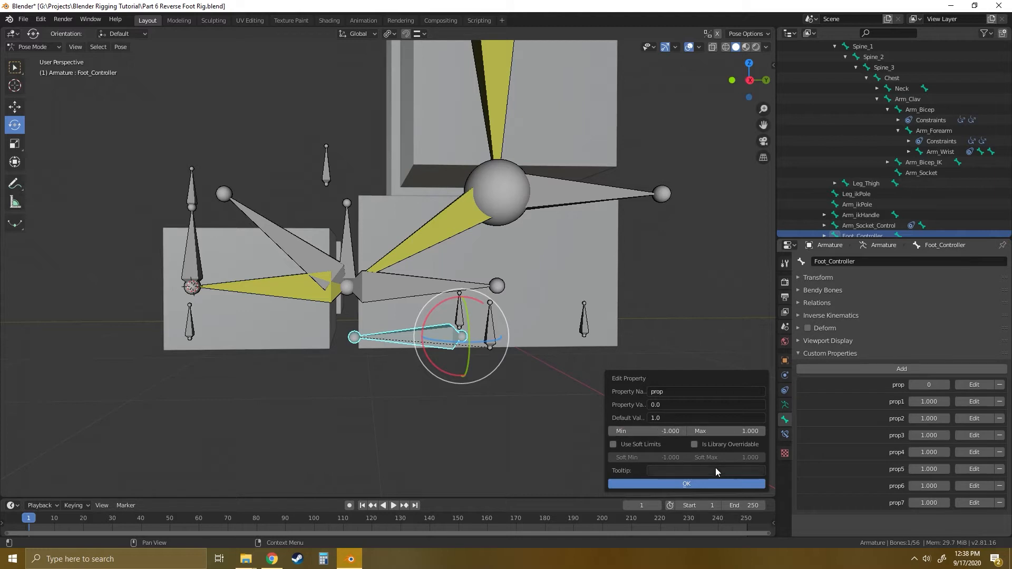
pyautogui.click(686, 485)
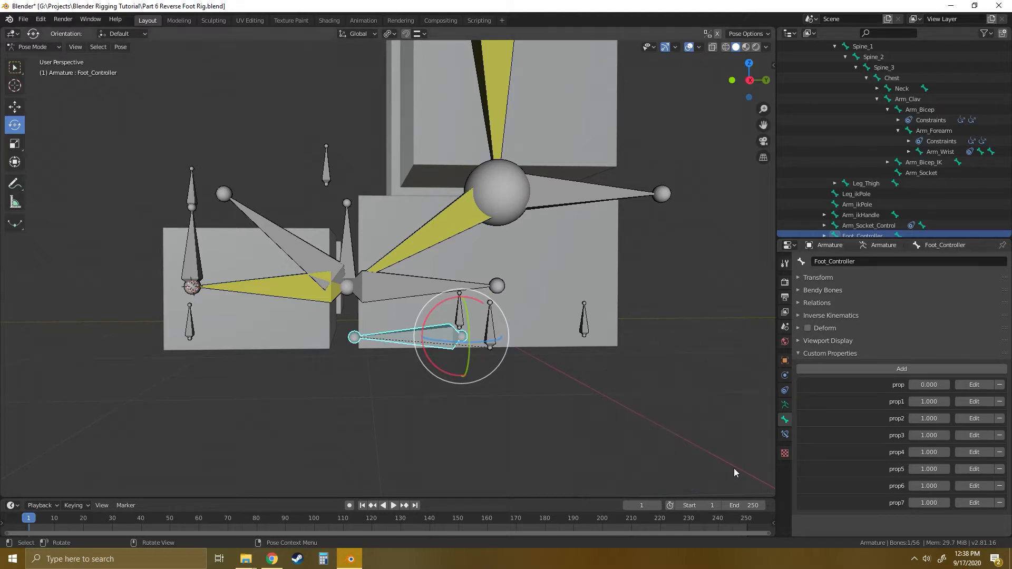
pyautogui.moveTo(928, 384)
pyautogui.mouseDown()
pyautogui.moveTo(903, 385)
pyautogui.moveTo(932, 385)
pyautogui.mouseUp()
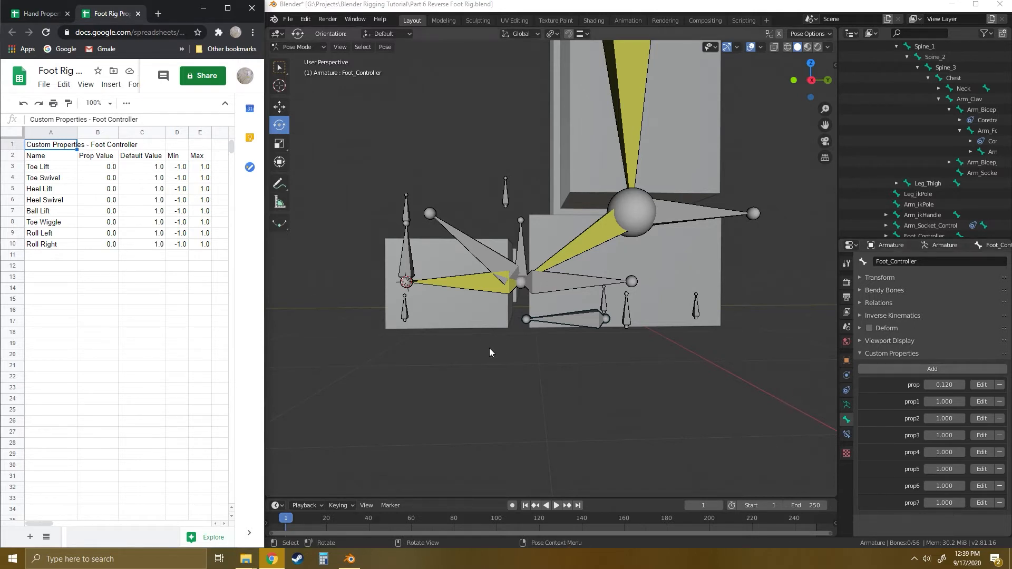
# - Check the property names in the Google Sheets list, then rename the first Blender property Toe Lift with a value of 0.0
pyautogui.click(39, 167)
pyautogui.moveTo(48, 179); pyautogui.dragTo(57, 247)
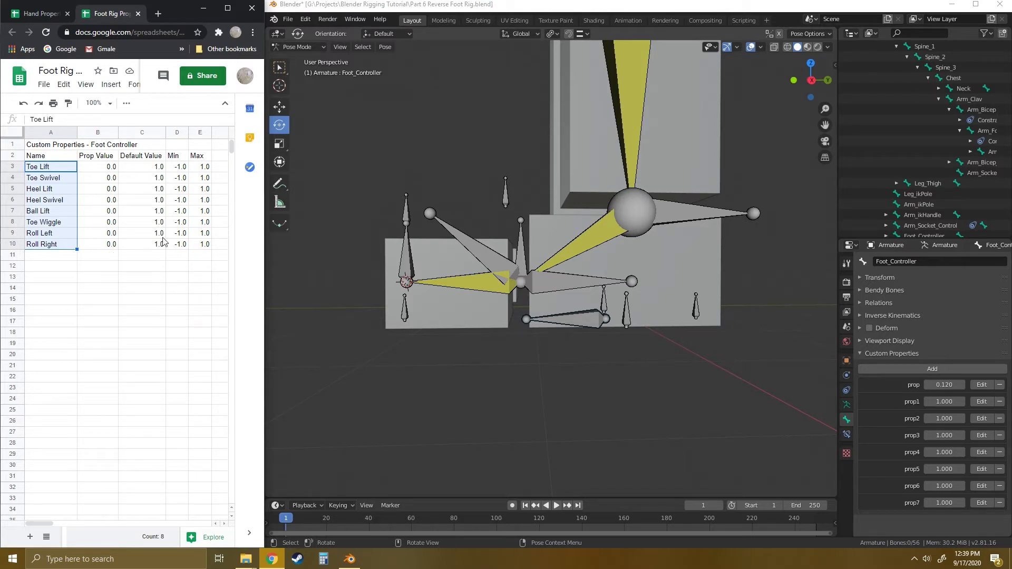
pyautogui.click(59, 273)
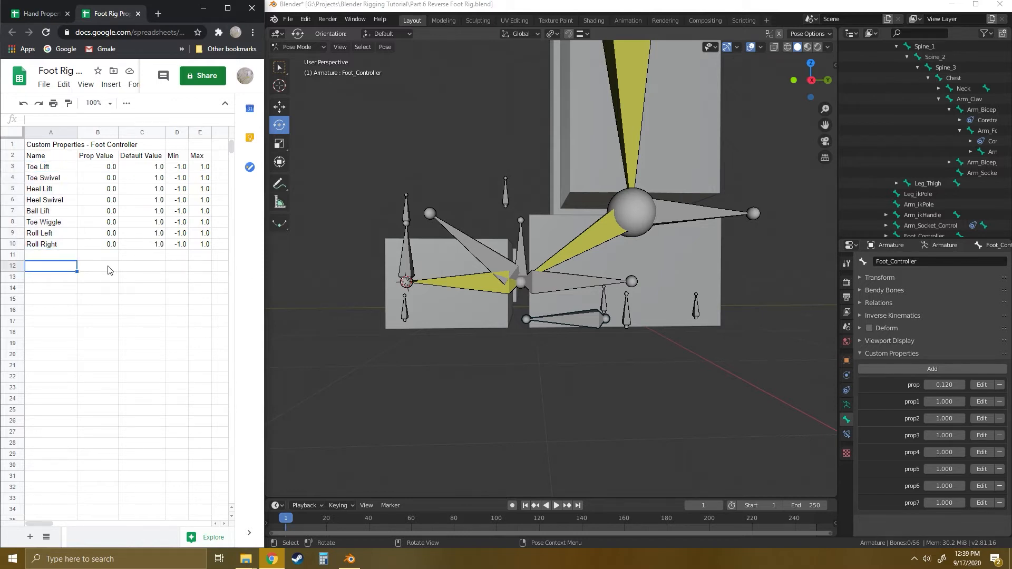
pyautogui.click(981, 385)
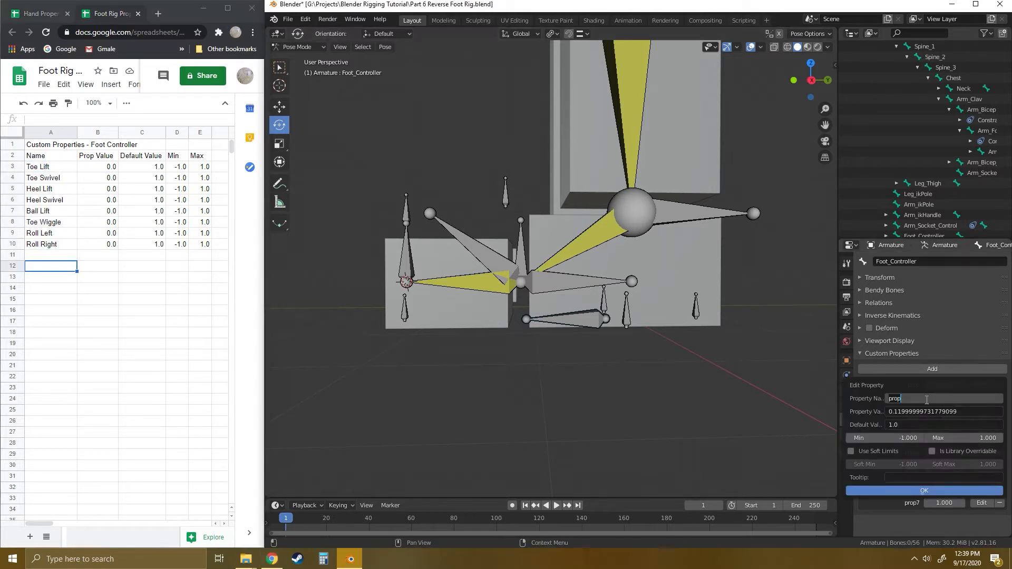
pyautogui.write('Toe Lift')
pyautogui.click(968, 412)
# - Rename prop1 to Toe Swivel and set its property value to 0.0
pyautogui.click(982, 402)
pyautogui.click(922, 419)
pyautogui.write('Toe Swivel')
pyautogui.press('Tab')
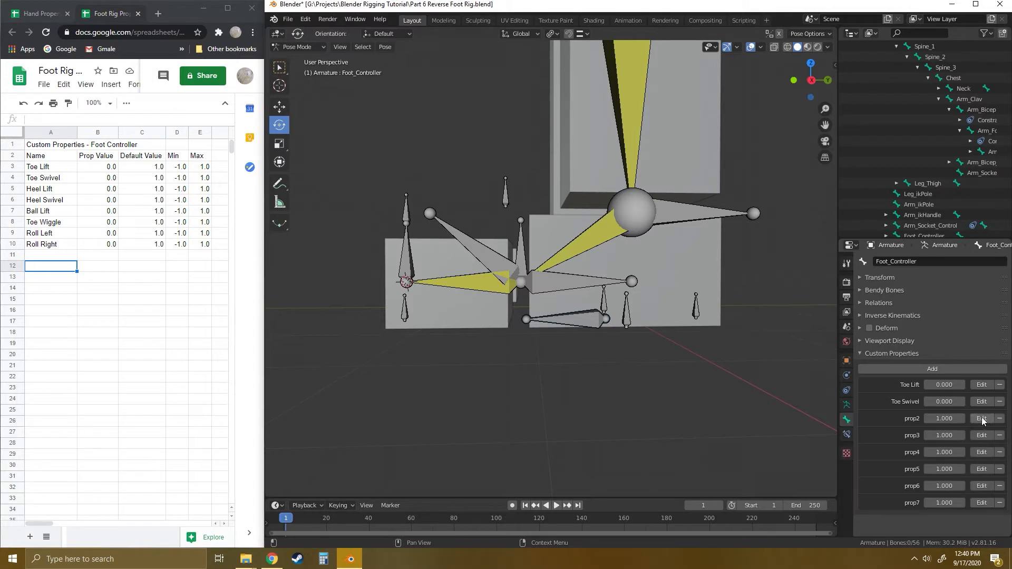
# - Rename prop2 to Heel Lift with a property value of 0.0 and a minimum of -1.0
pyautogui.click(981, 419)
pyautogui.click(921, 432)
pyautogui.write('Heel Lift')
pyautogui.press('Tab')
pyautogui.write('0.0')
pyautogui.press('Tab')
pyautogui.press('Tab')
pyautogui.write('-1.0')
pyautogui.press('Return')
pyautogui.press('Return')
# - Rename prop3 to Heel Swivel and set its property value to 0.0
pyautogui.click(981, 433)
pyautogui.click(913, 442)
pyautogui.write('Heel Swivel')
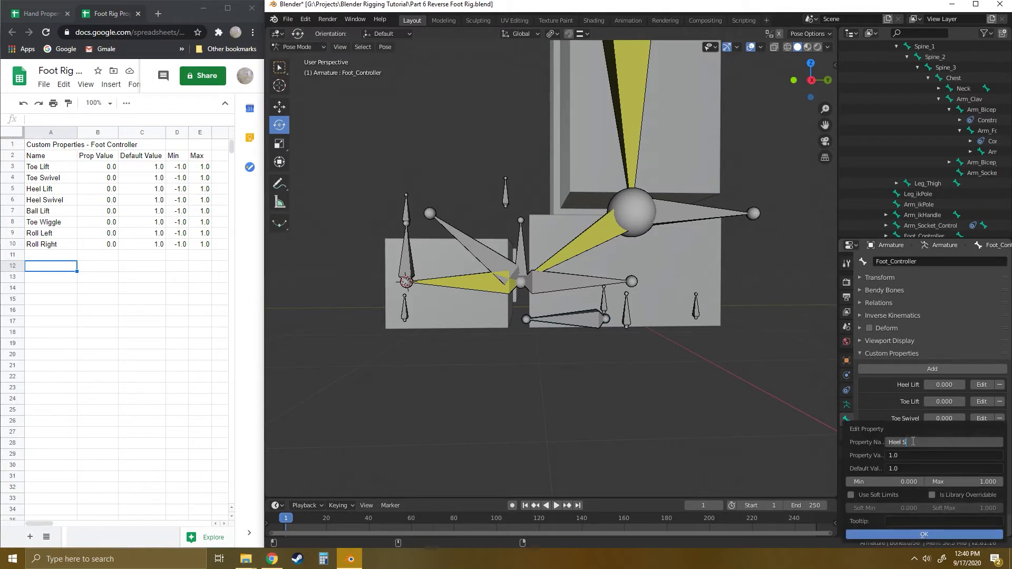
pyautogui.press('Tab')
pyautogui.press('Return')
pyautogui.press('Return')
# - Rename prop4 to Ball Lift and set its property value to 0.0
pyautogui.click(981, 452)
pyautogui.click(923, 442)
pyautogui.write('Ball Lift')
pyautogui.press('Return')
pyautogui.press('Return')
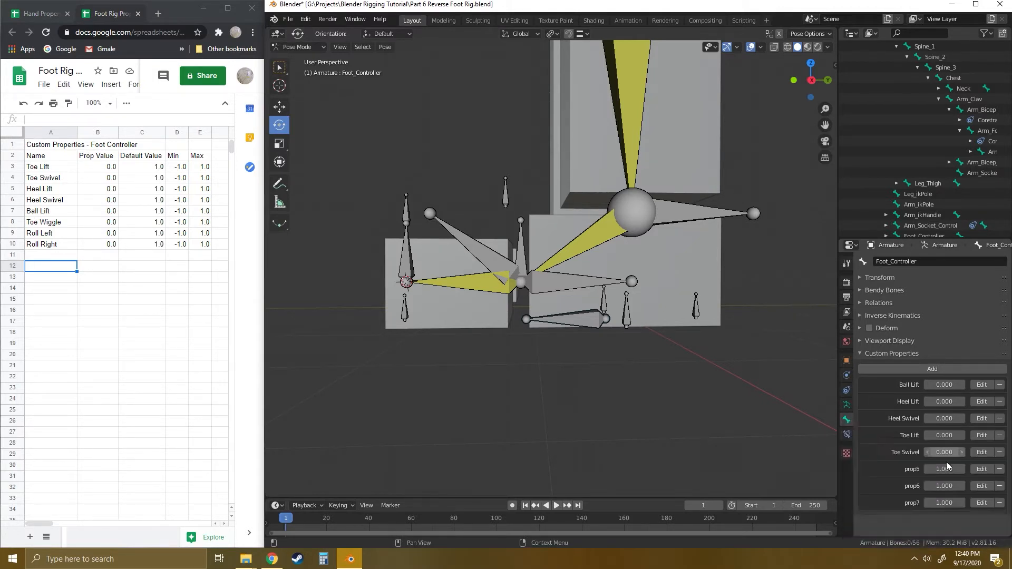
# - Rename prop5 to Toe Wiggle and set its property value to 0.0
pyautogui.click(981, 468)
pyautogui.click(918, 445)
pyautogui.write('Toe Wiggle')
pyautogui.press('Return')
pyautogui.press('Return')
# - Rename prop6 to Roll Left and set its property value to 0.0
pyautogui.click(986, 485)
pyautogui.write('Roll Left')
pyautogui.press('Return')
pyautogui.press('Return')
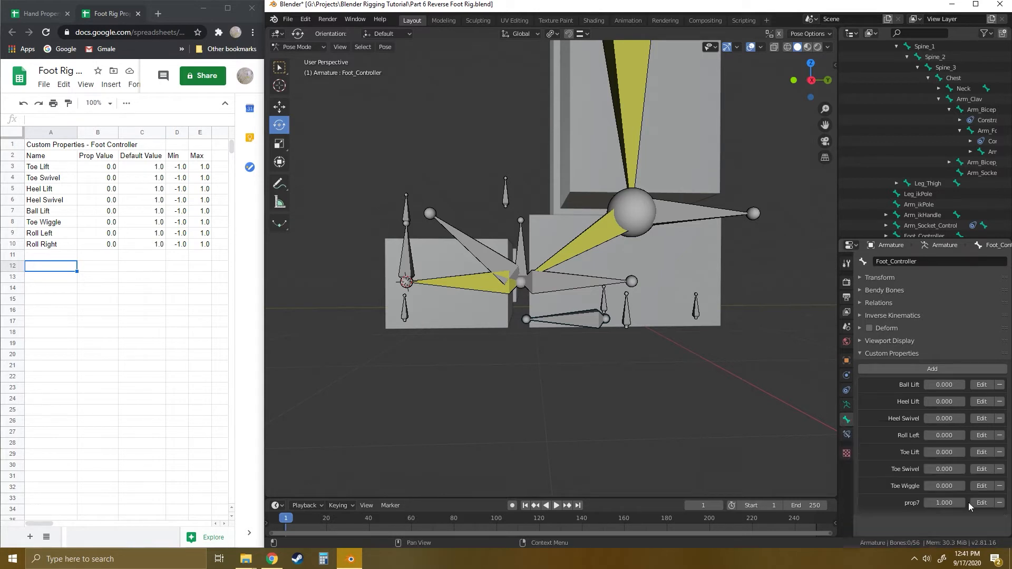
# - Rename prop7 to Roll Right and set its property value to 0.0
pyautogui.click(980, 501)
pyautogui.click(917, 442)
pyautogui.write('Roll Right')
pyautogui.press('Tab')
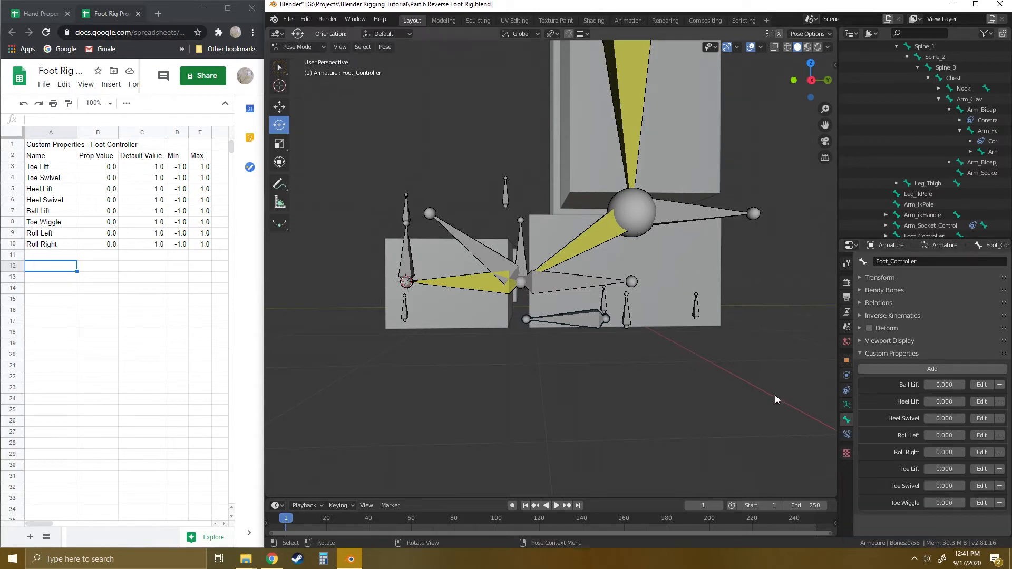
# - Copy the Foot_Controller bone's Ball Lift property as a new driver
pyautogui.moveTo(774, 394); pyautogui.dragTo(691, 344, button='middle')
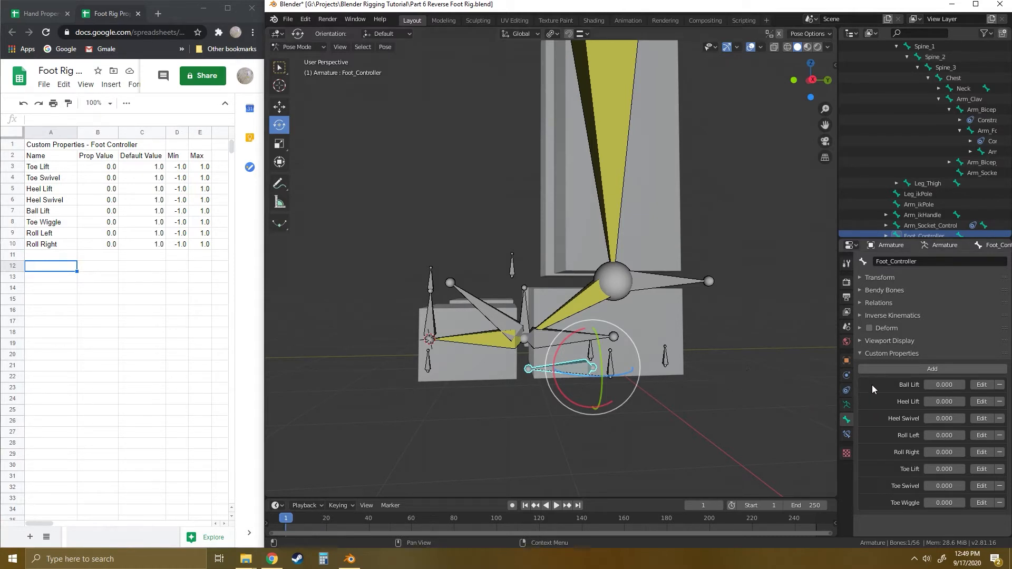
pyautogui.rightClick(945, 385)
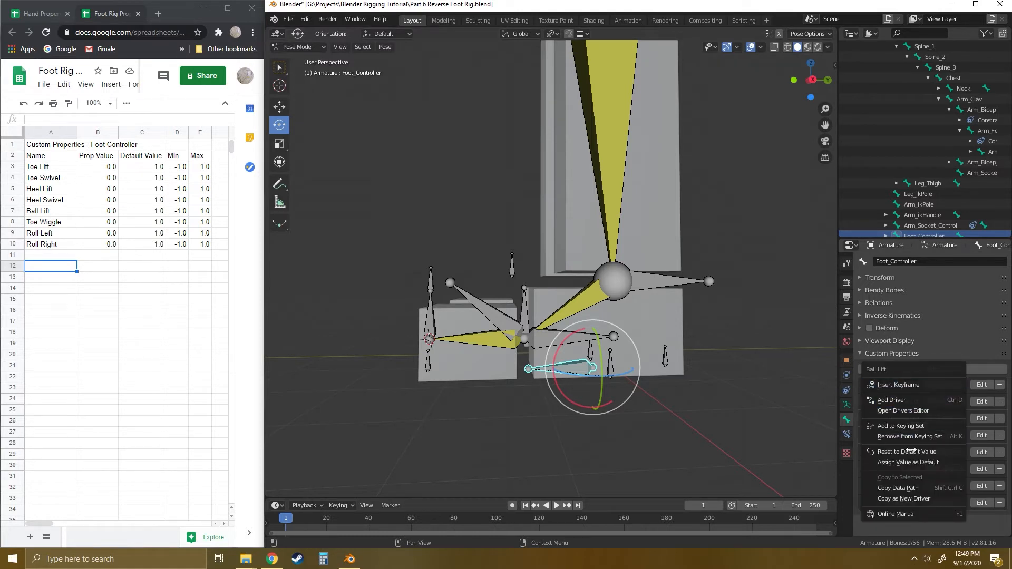
pyautogui.click(903, 499)
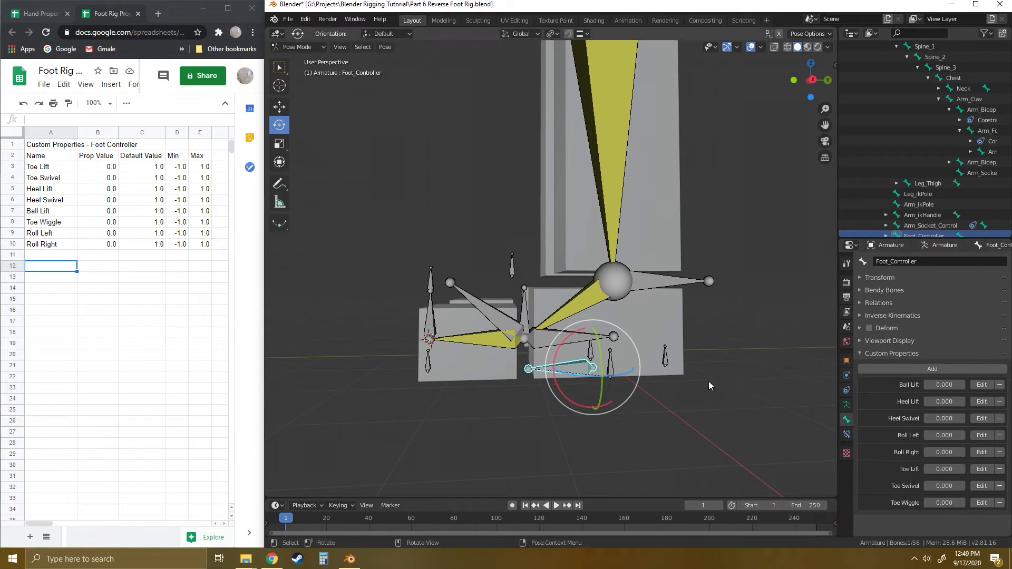
# - Reselect the Foot_Controller bone and copy the data path of its Ball Lift property
pyautogui.click(717, 391)
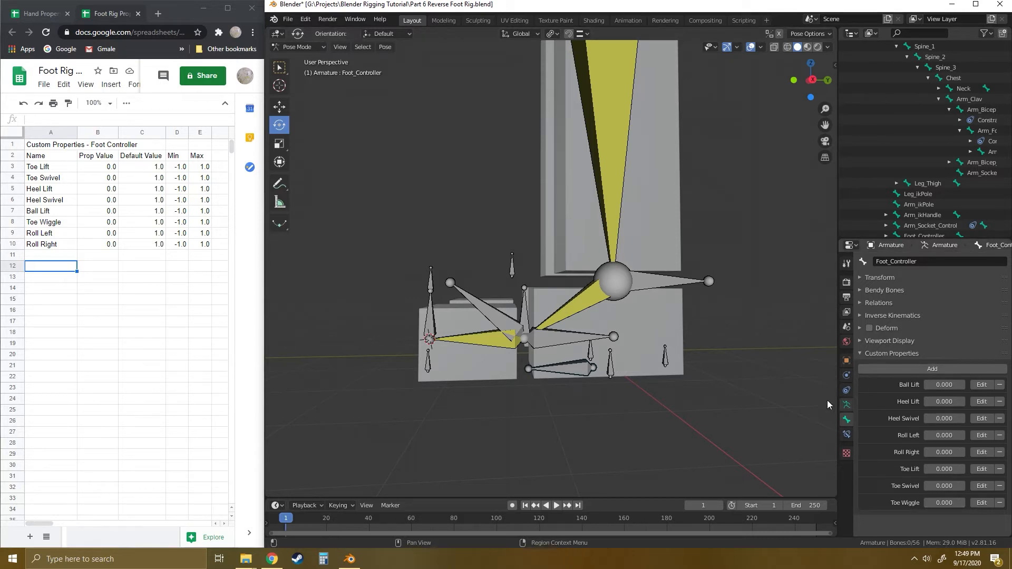
pyautogui.moveTo(662, 392)
pyautogui.mouseDown(button='middle')
pyautogui.moveTo(675, 391)
pyautogui.moveTo(651, 387)
pyautogui.mouseUp(button='middle')
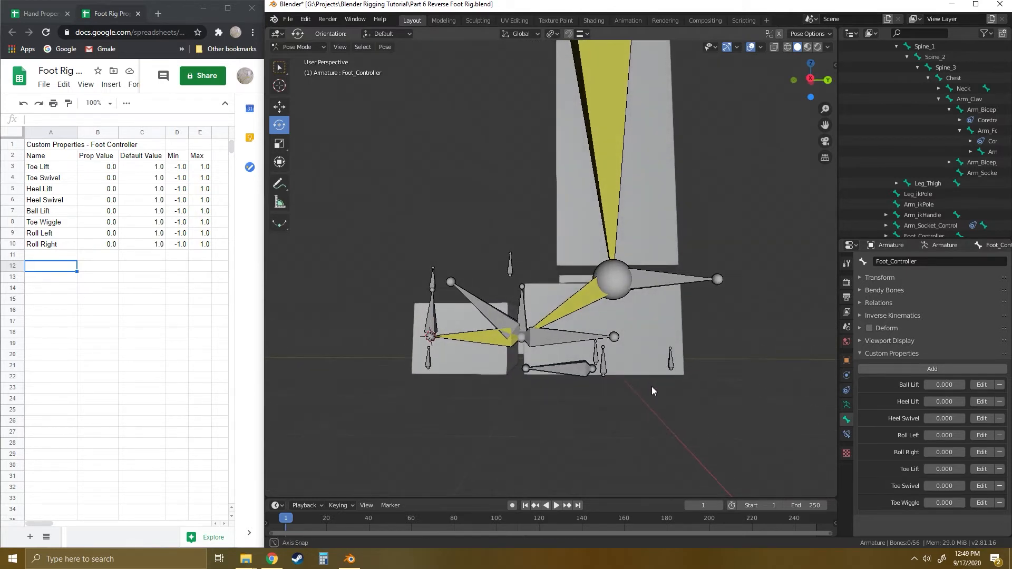
pyautogui.click(578, 370)
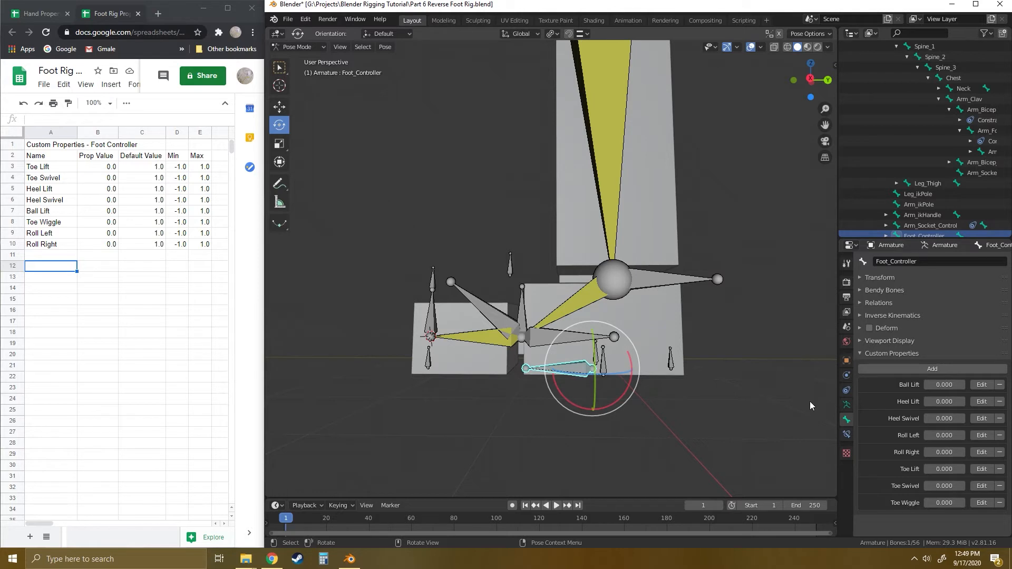
pyautogui.rightClick(943, 384)
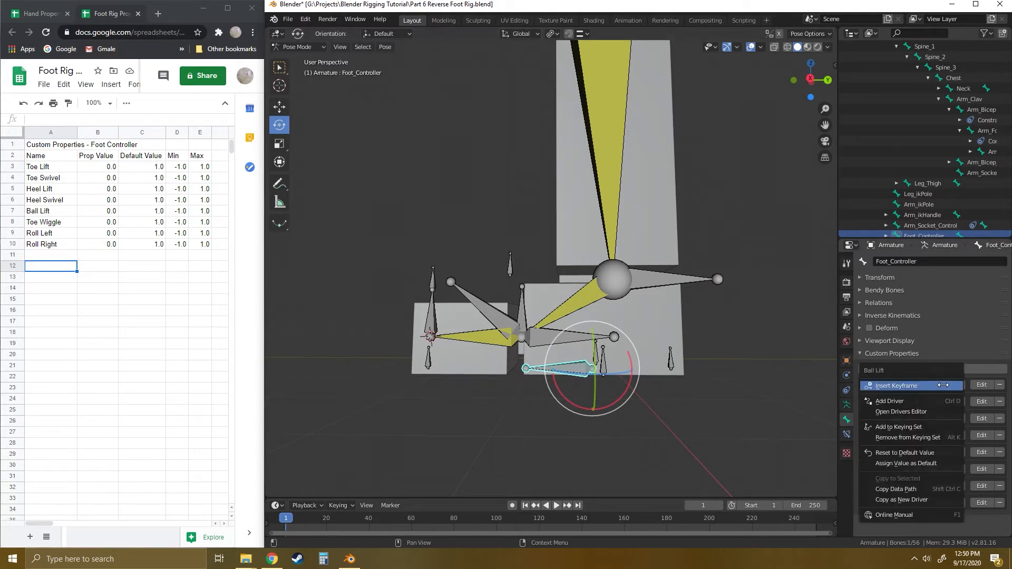
pyautogui.click(898, 489)
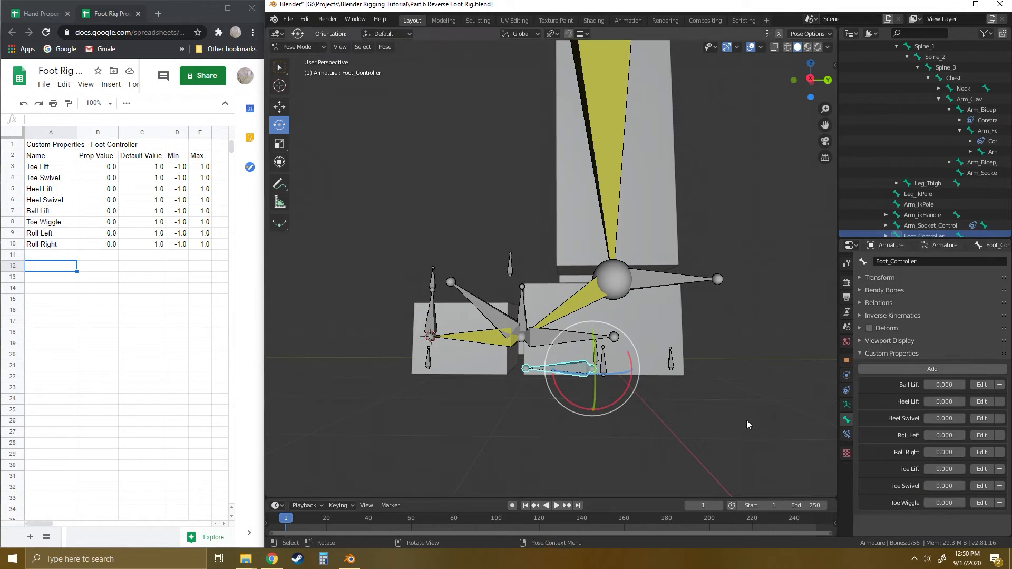
# - Select the FootRig_BallLift bone, show its transform values, and test-rotate it before undoing the rotation
pyautogui.click(733, 405)
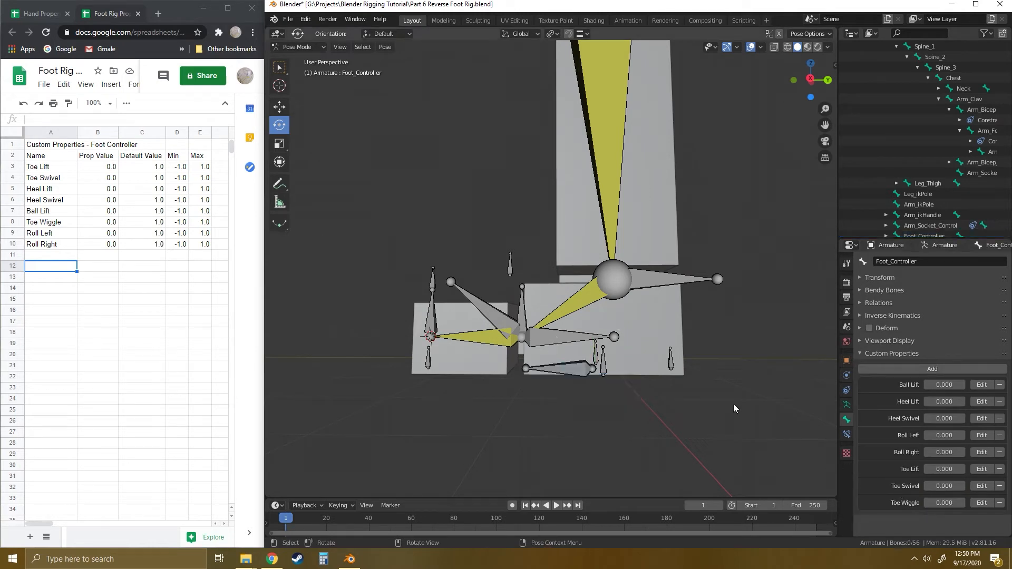
pyautogui.click(553, 337)
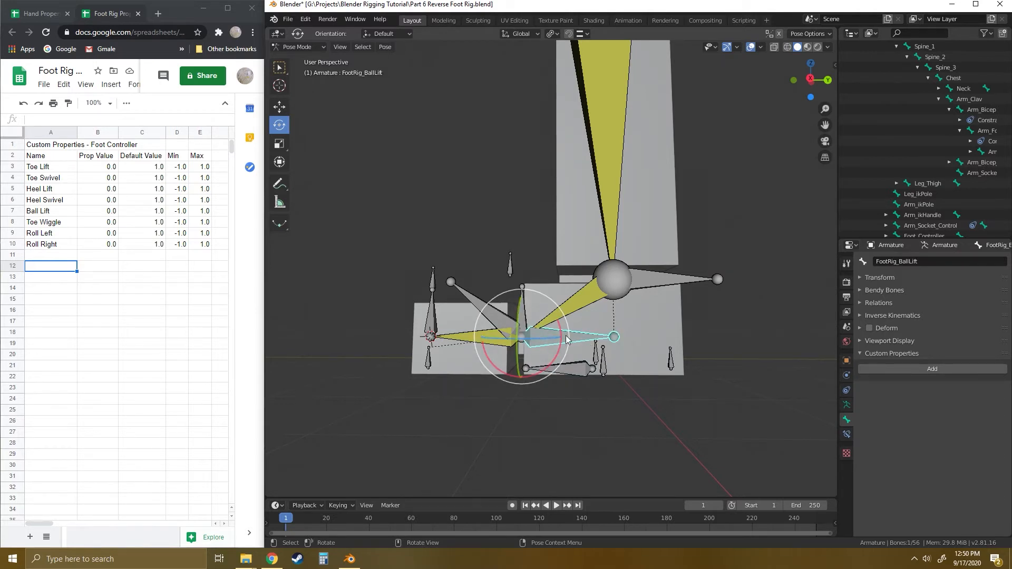
pyautogui.click(860, 278)
pyautogui.moveTo(624, 370); pyautogui.dragTo(606, 386, button='middle')
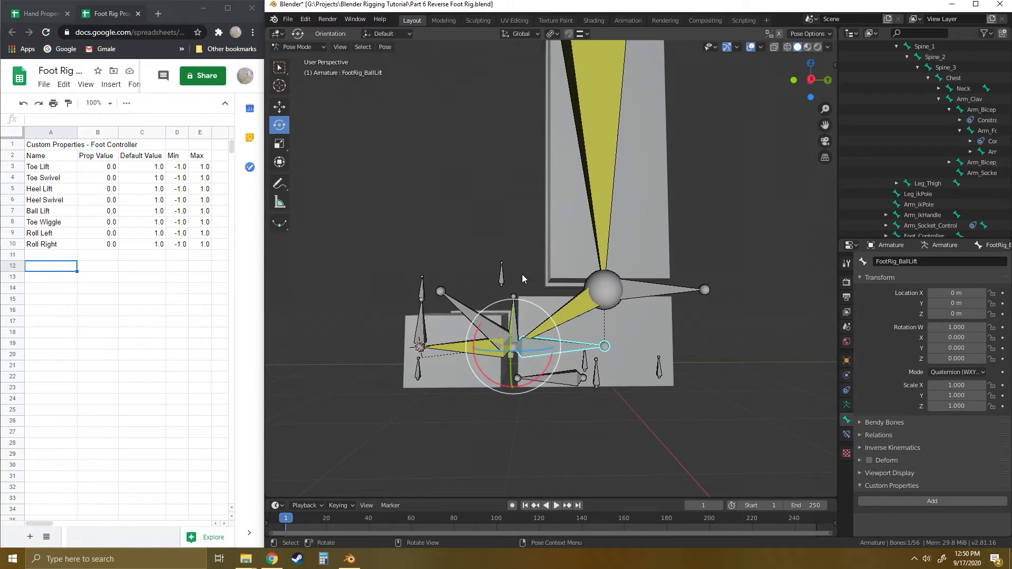
pyautogui.moveTo(546, 368); pyautogui.dragTo(558, 341)
pyautogui.hotkey('ctrl', 'z')
# - Switch the transform orientation to Local and test-rotate the FootRig_BallLift bone about its X axis, undoing the rotation
pyautogui.click(537, 34)
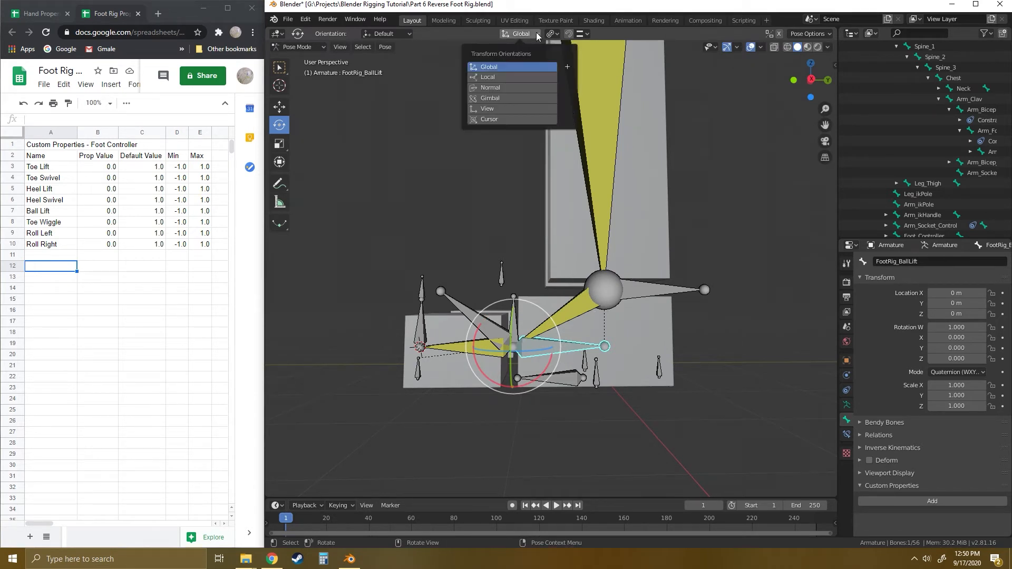
pyautogui.click(491, 78)
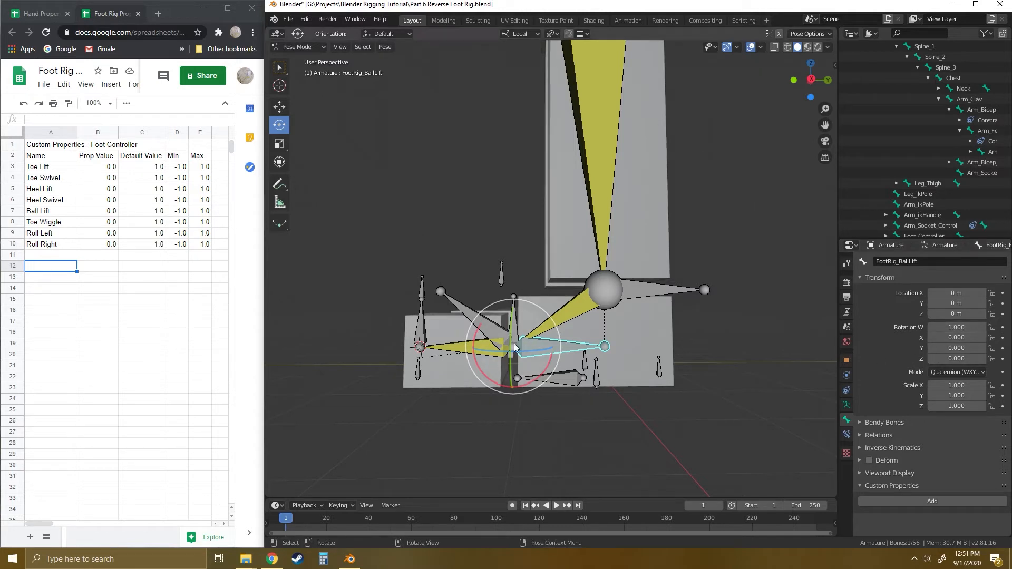
pyautogui.moveTo(547, 366)
pyautogui.mouseDown()
pyautogui.moveTo(552, 334)
pyautogui.moveTo(557, 351)
pyautogui.mouseUp()
pyautogui.hotkey('ctrl', 'z')
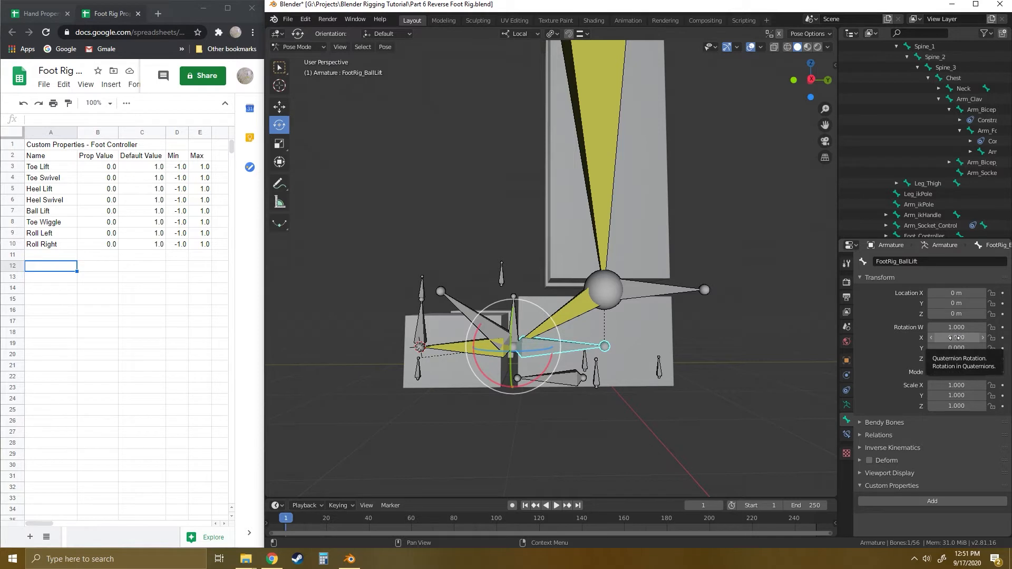
# - Add a driver to the FootRig_BallLift bone's X quaternion rotation and open its settings for editing
pyautogui.rightClick(954, 337)
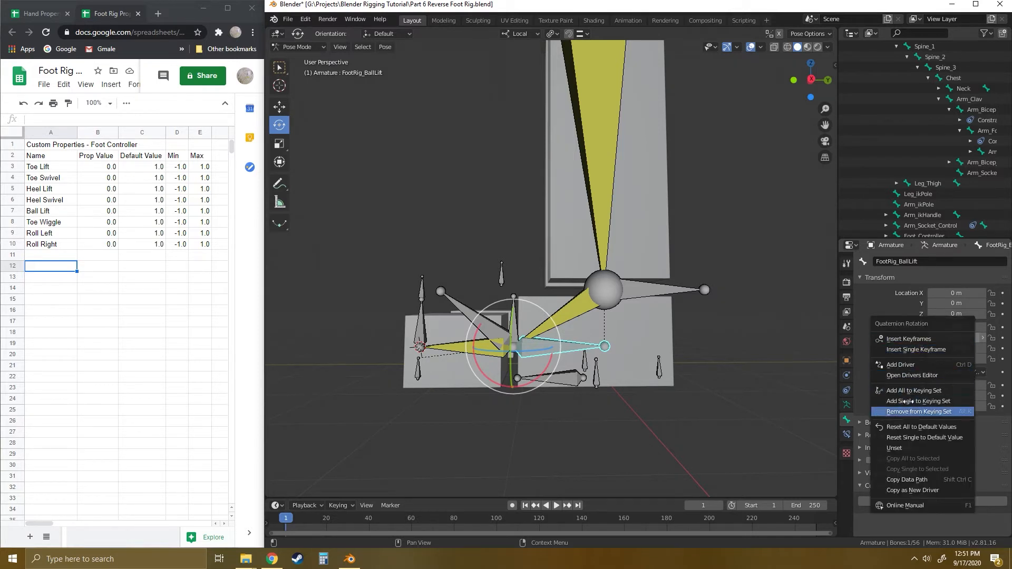
pyautogui.click(902, 364)
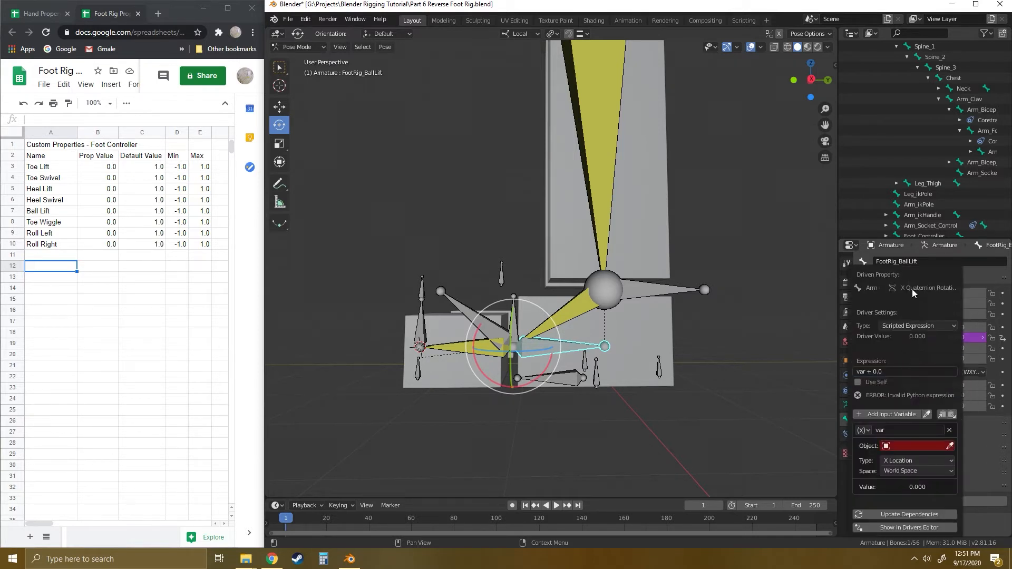
pyautogui.moveTo(899, 274); pyautogui.dragTo(784, 226)
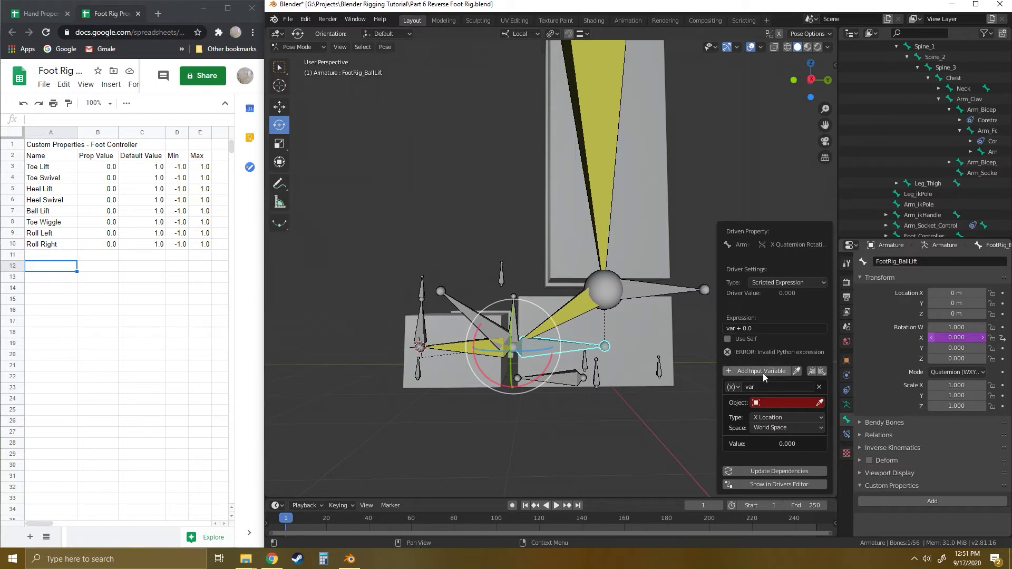
pyautogui.rightClick(962, 337)
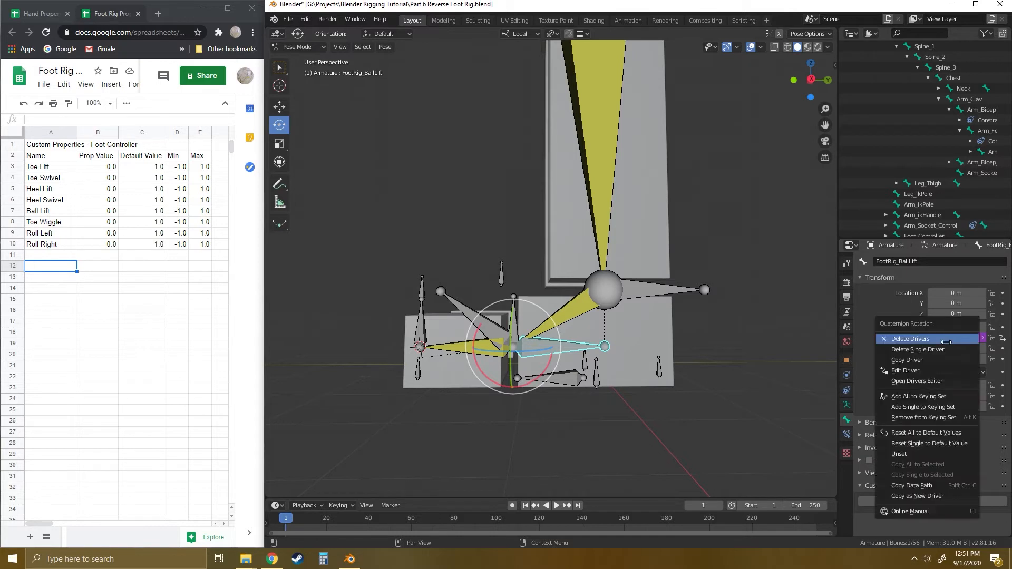
pyautogui.click(905, 371)
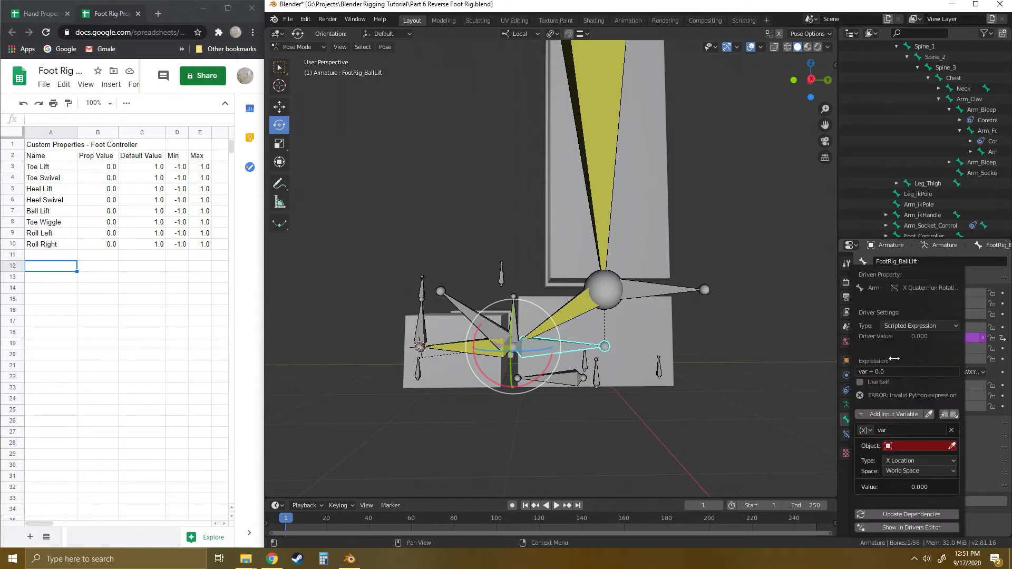
pyautogui.moveTo(928, 274); pyautogui.dragTo(794, 230)
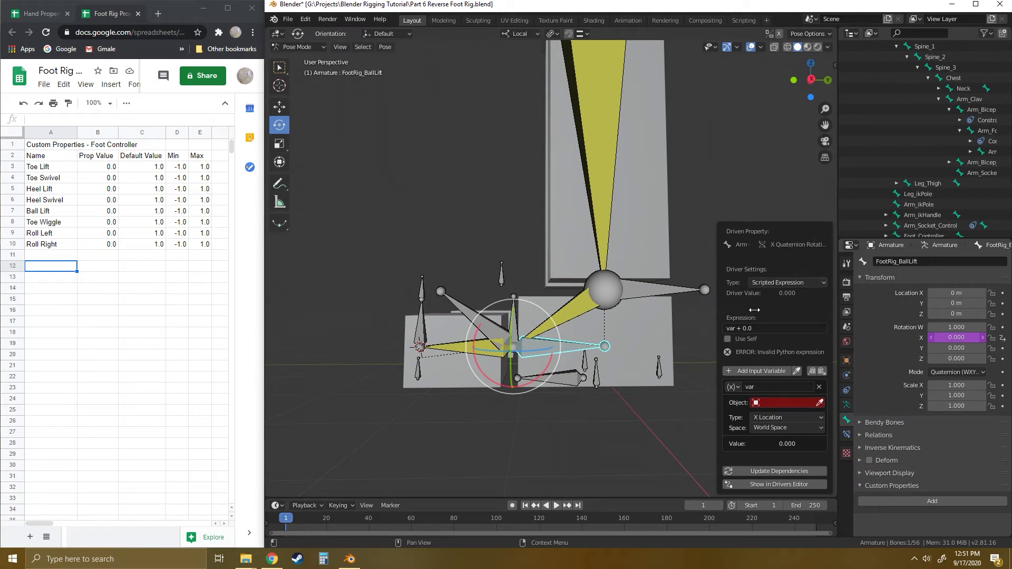
# - Make the Ball Lift driver's input variable a Single Property and set Armature as its source object
pyautogui.click(735, 387)
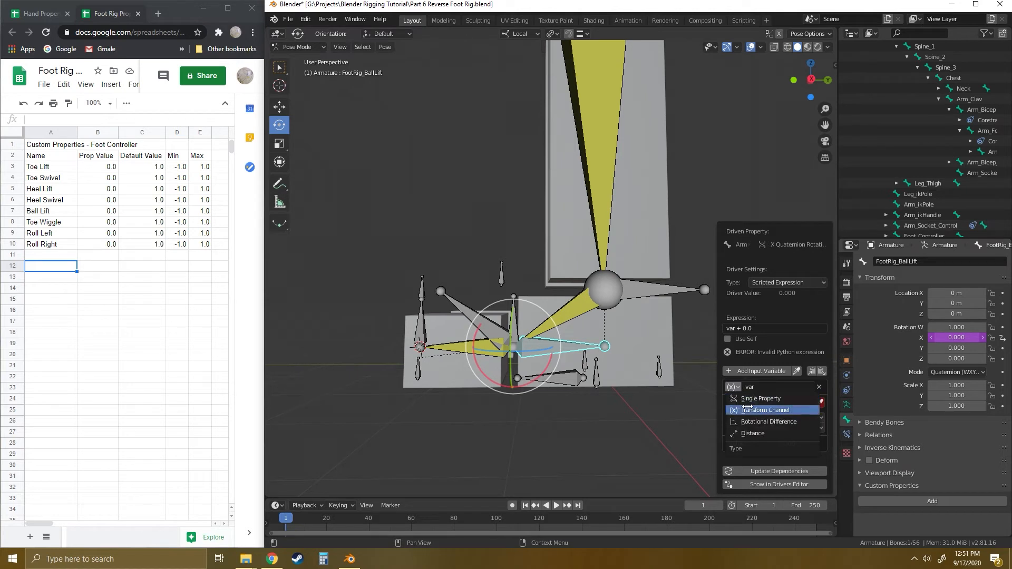
pyautogui.click(750, 399)
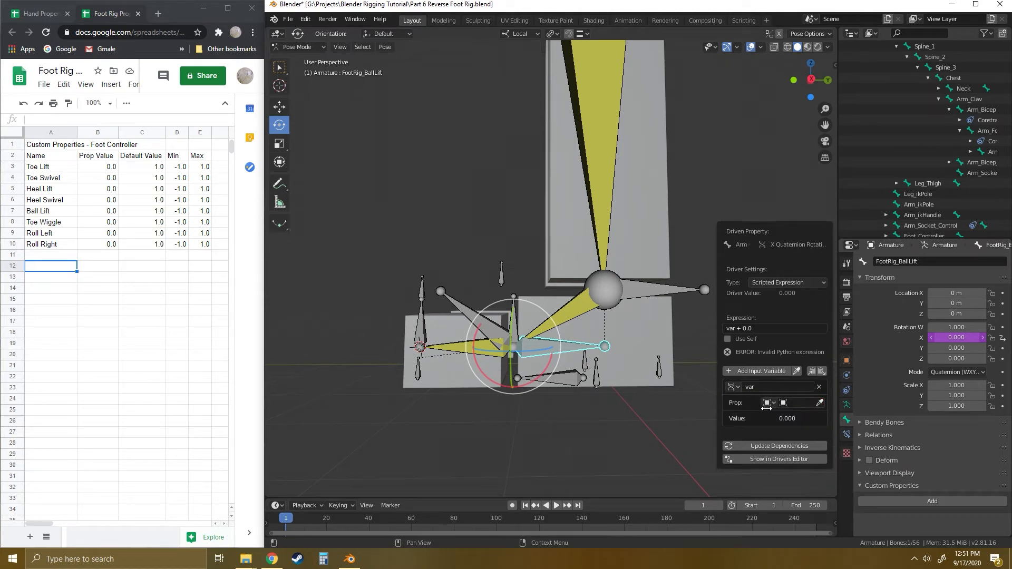
pyautogui.click(796, 403)
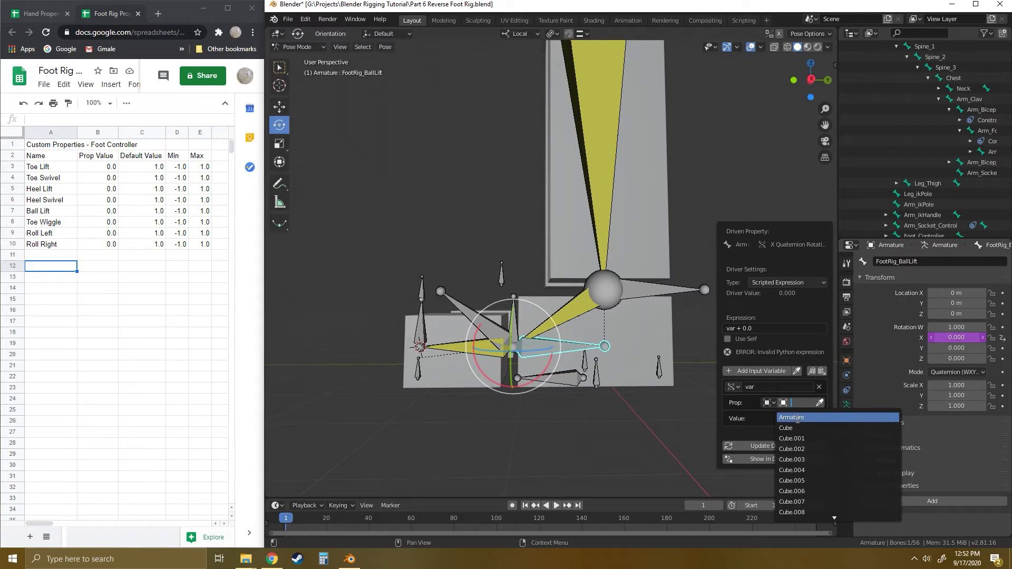
pyautogui.click(796, 418)
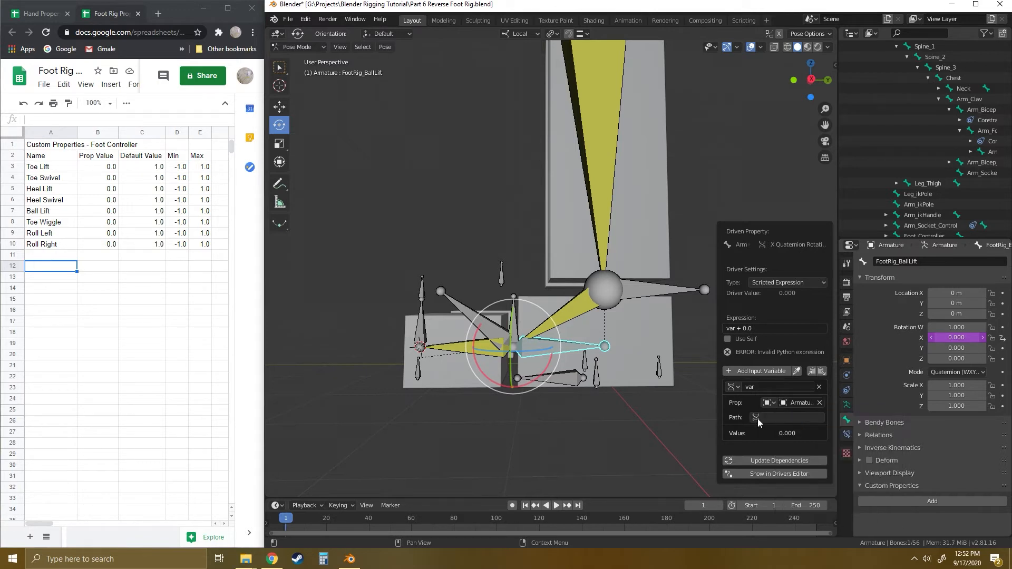
# - Paste the copied Ball Lift data path as the driver variable's path and update the driver's dependencies
pyautogui.click(773, 416)
pyautogui.write('pose.bones["Foot_Controller"]["Ball Lift"]')
pyautogui.press('Home')
pyautogui.press('Return')
pyautogui.press('Escape')
pyautogui.click(770, 416)
pyautogui.write('pose.bones["Foot_Controller"]["Ball Lift"]')
pyautogui.press('Return')
pyautogui.click(804, 418)
pyautogui.click(822, 418)
pyautogui.click(812, 418)
pyautogui.press('Home')
pyautogui.click(775, 417)
pyautogui.click(770, 459)
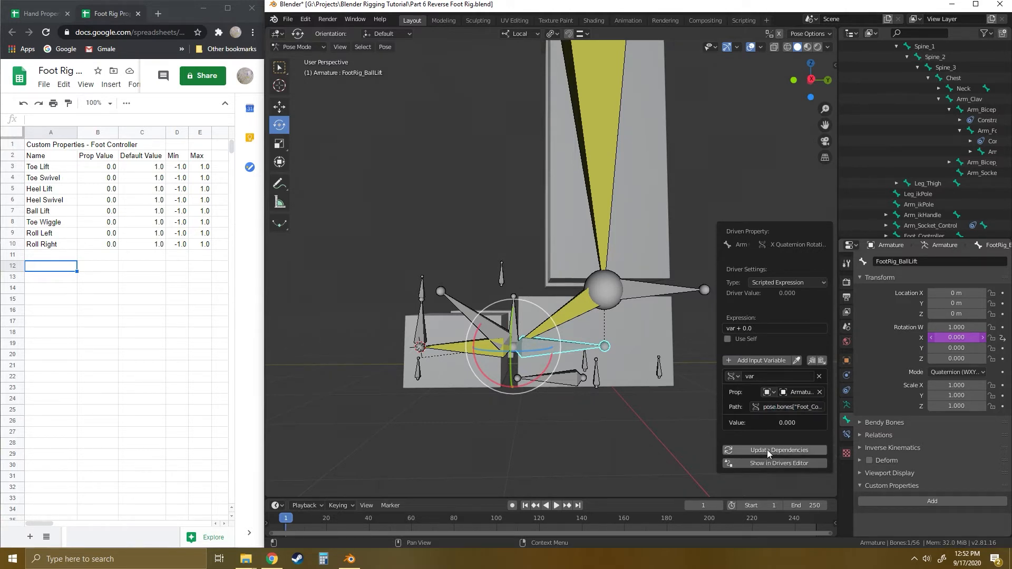
# - Test the Ball Lift value on the Foot_Controller bone and copy the data path of its Heel Lift property
pyautogui.click(574, 377)
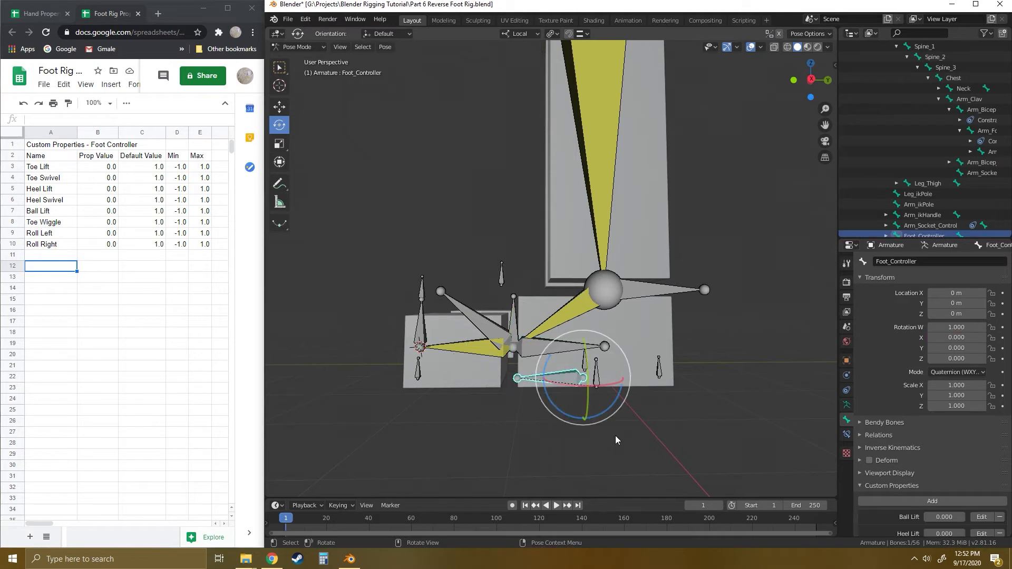
pyautogui.scroll(-4, 938, 464)
pyautogui.moveTo(934, 433)
pyautogui.mouseDown()
pyautogui.moveTo(958, 433)
pyautogui.moveTo(918, 434)
pyautogui.mouseUp()
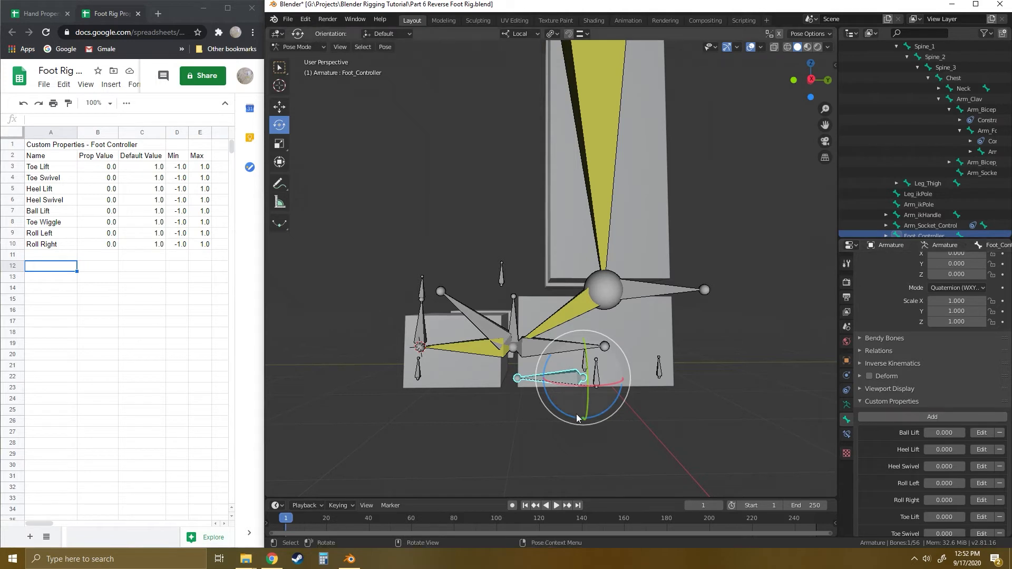
pyautogui.rightClick(943, 449)
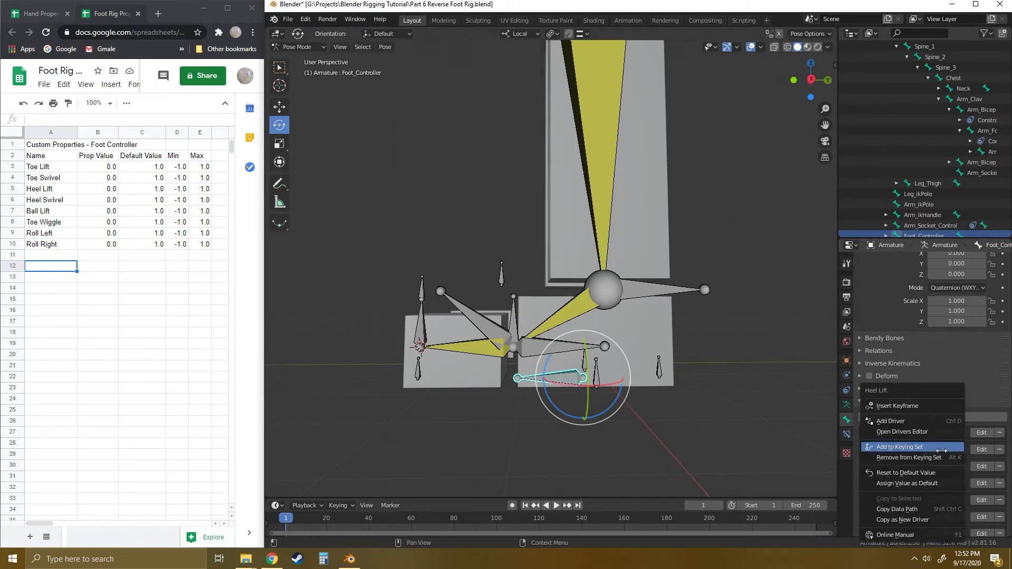
pyautogui.click(900, 509)
# - Select the FootRig_HeelLift bone and test-rotate it about its local X axis, clearing the rotation again
pyautogui.click(660, 376)
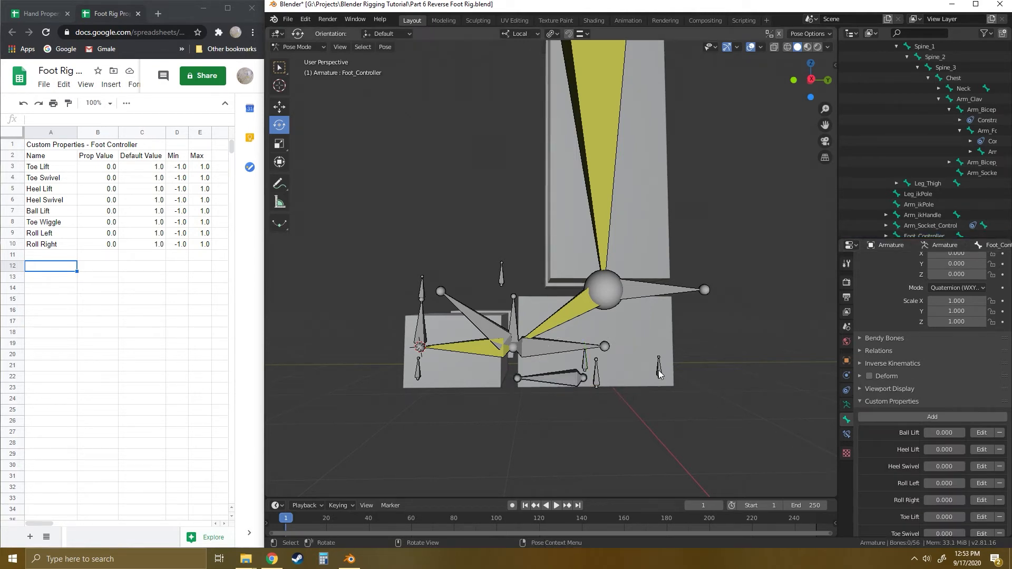
pyautogui.click(659, 372)
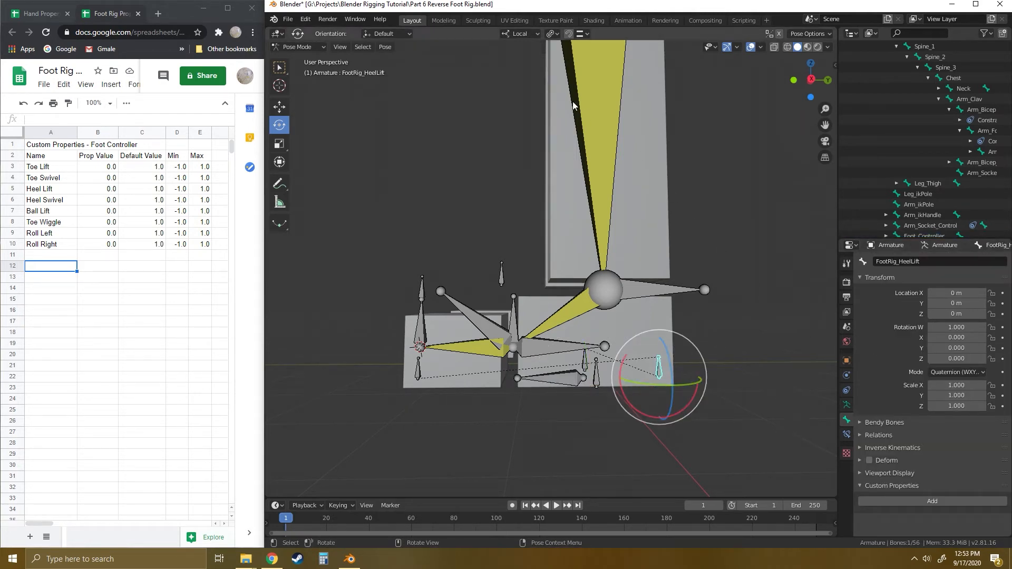
pyautogui.moveTo(621, 394)
pyautogui.mouseDown()
pyautogui.moveTo(619, 375)
pyautogui.moveTo(631, 377)
pyautogui.mouseUp()
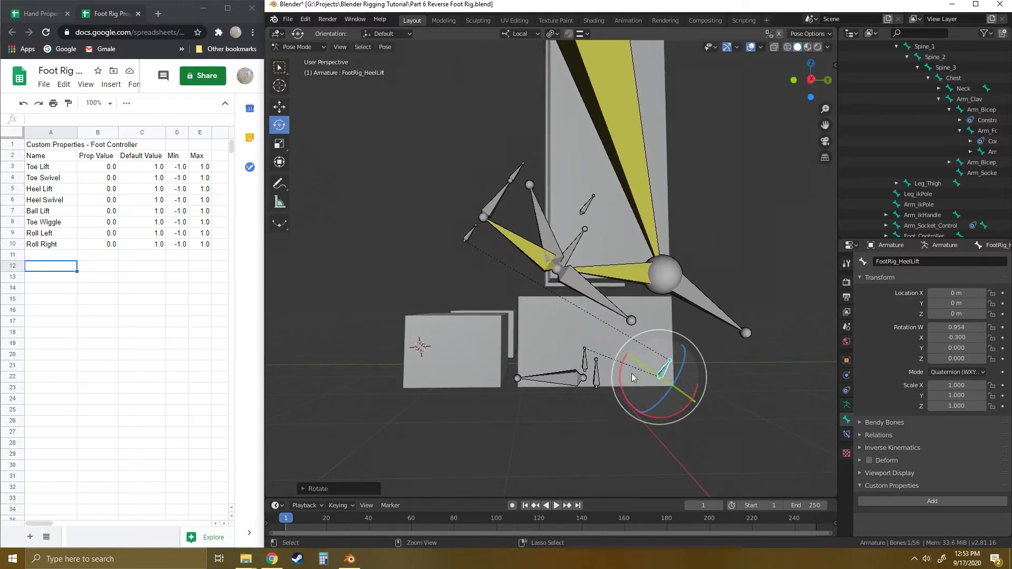
pyautogui.hotkey('alt', 'r')
# - Add a driver to the FootRig_HeelLift bone's X rotation, using a Single Property variable with Armature and the copied Heel Lift data path
pyautogui.rightClick(930, 333)
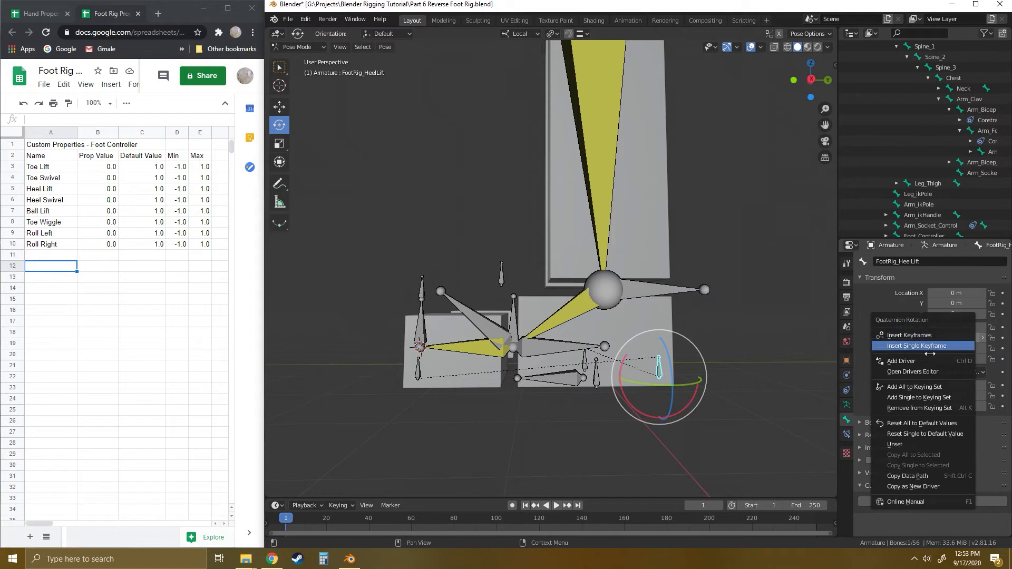
pyautogui.click(906, 361)
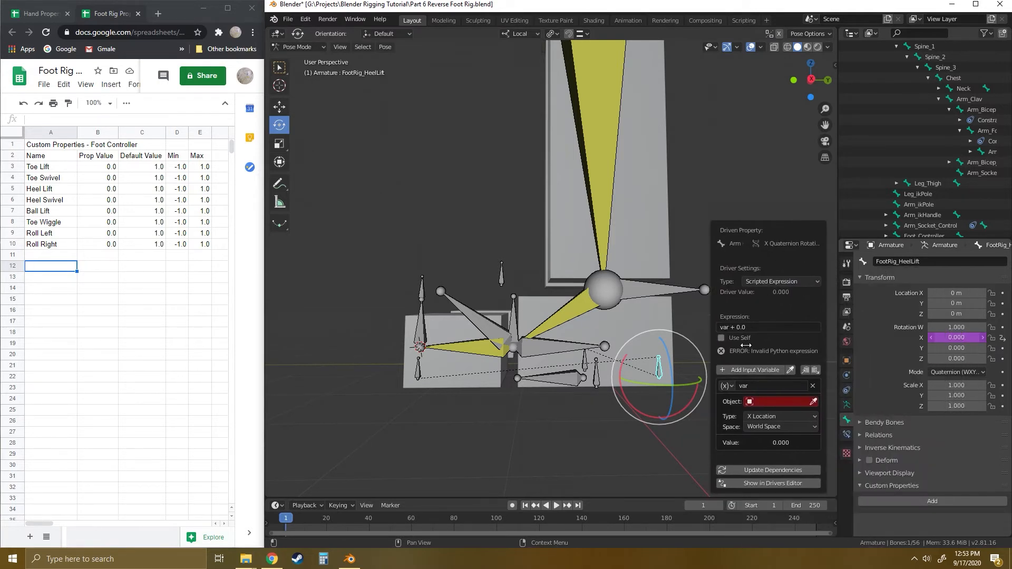
pyautogui.click(726, 386)
pyautogui.click(744, 397)
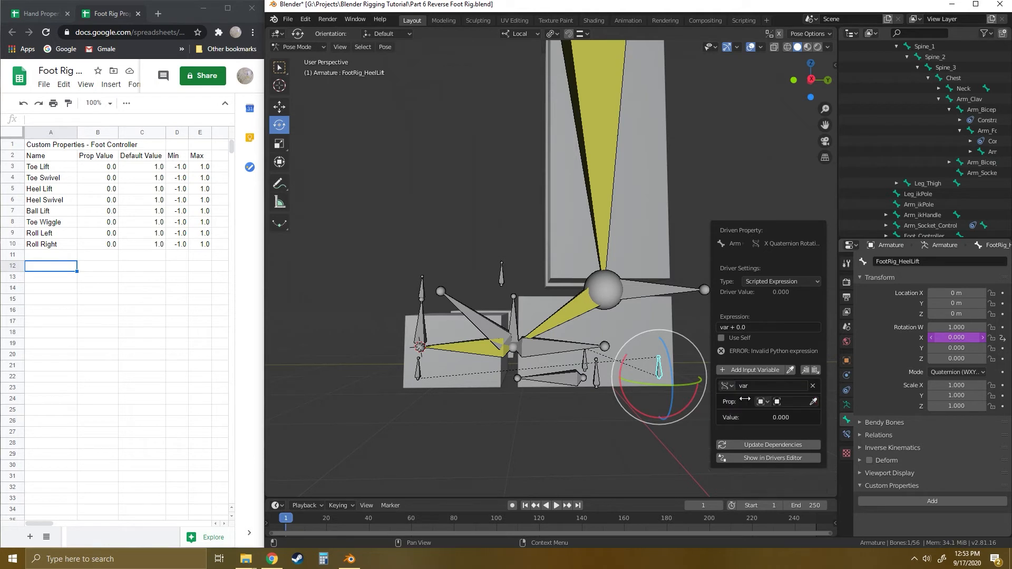
pyautogui.click(790, 401)
pyautogui.click(791, 415)
pyautogui.click(776, 415)
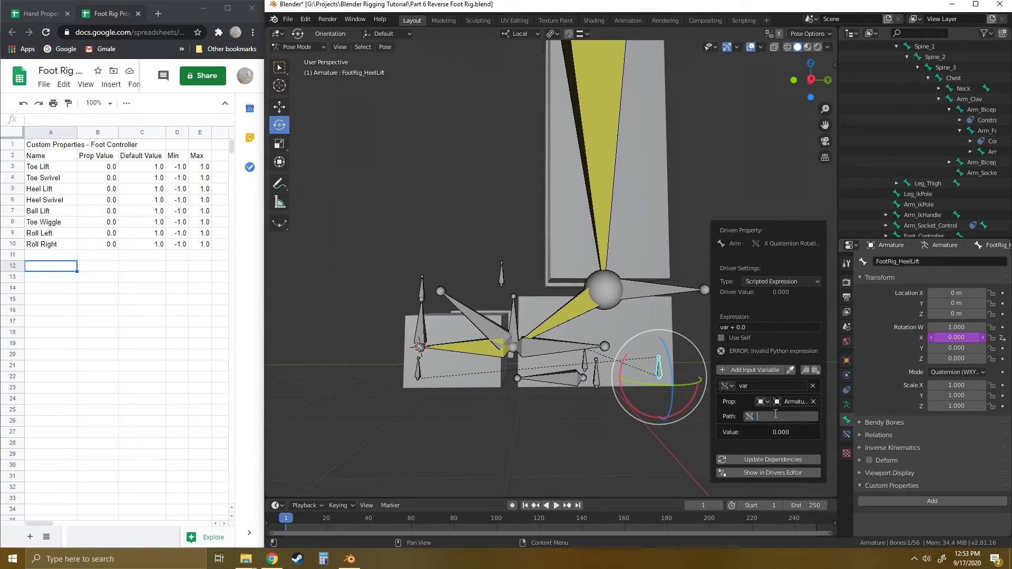
pyautogui.write('pose.bones["Foot_Controller"]["Heel Lift"]')
pyautogui.press('Return')
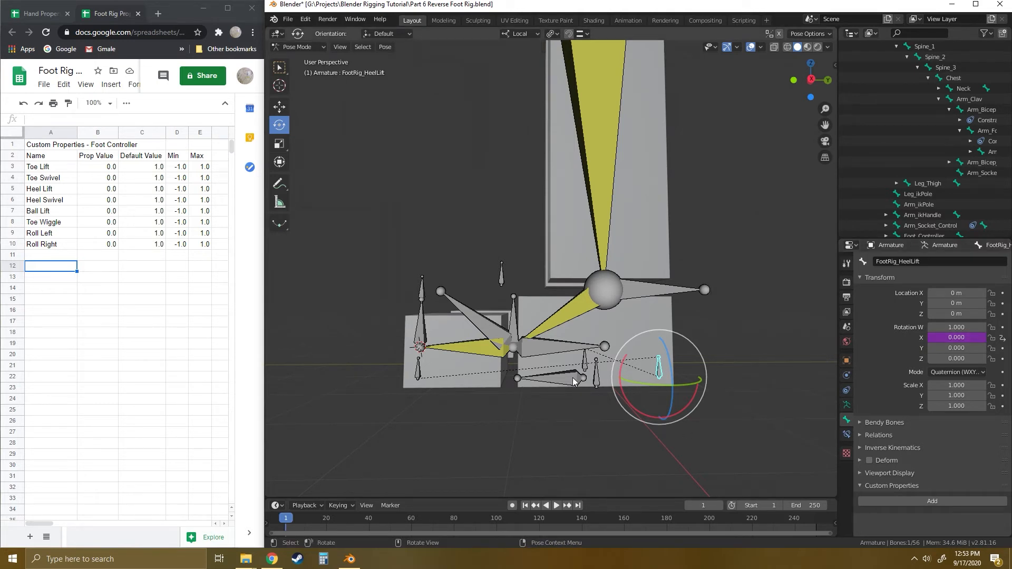
# - Select the Foot_Controller bone and copy the data path of its Heel Swivel custom property
pyautogui.click(572, 378)
pyautogui.scroll(-5, 941, 419)
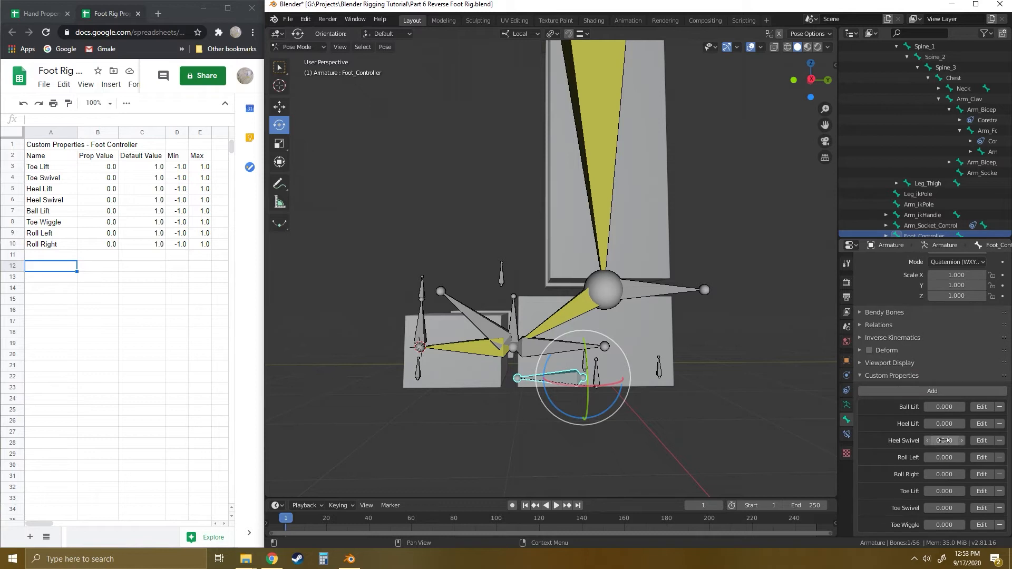
pyautogui.rightClick(943, 440)
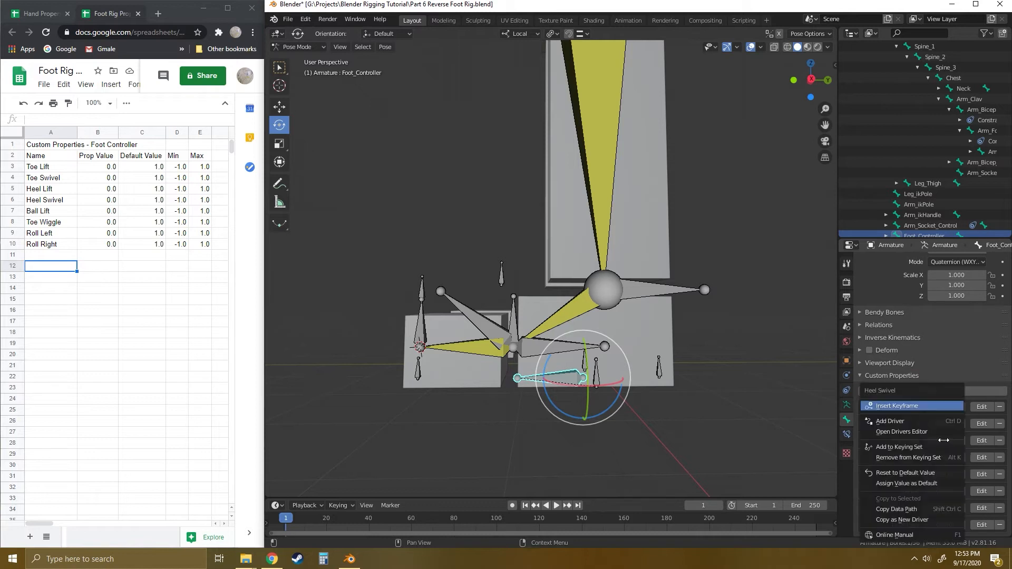
pyautogui.click(896, 509)
# - Select the FootRig_HeelLift bone and test-rotate it about its local Y axis, cancelling the rotation
pyautogui.click(658, 370)
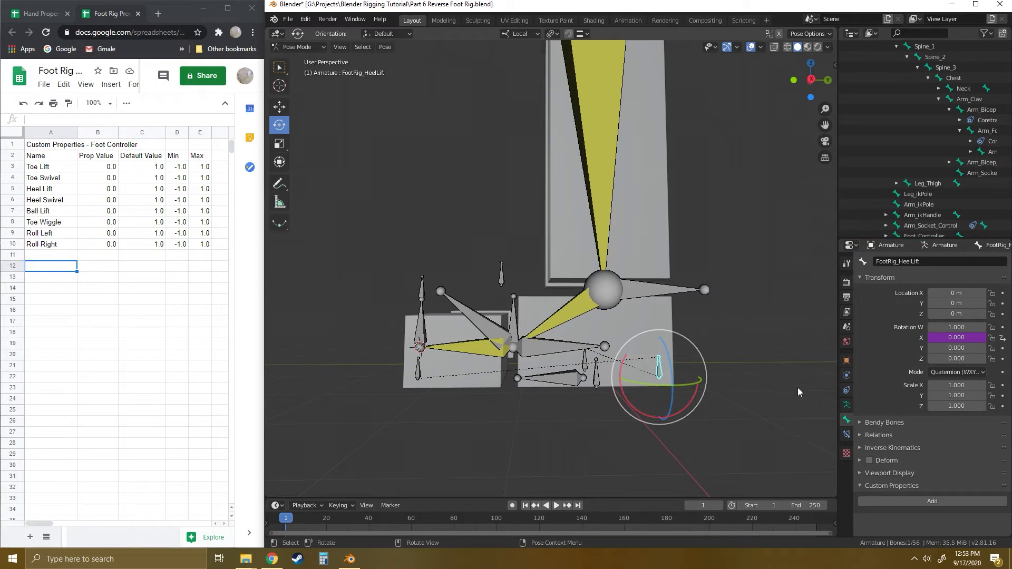
pyautogui.moveTo(739, 378); pyautogui.dragTo(668, 411, button='middle')
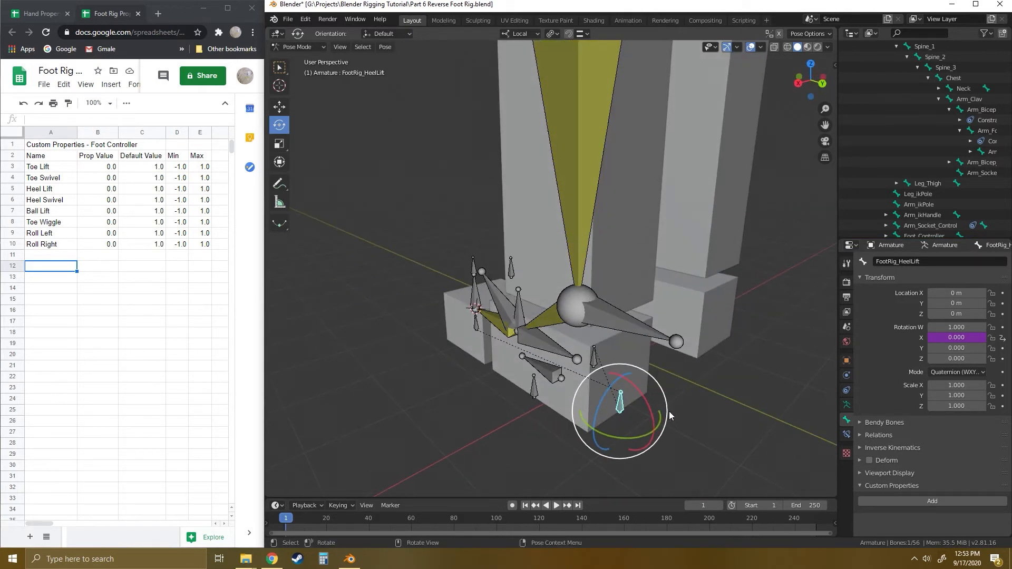
pyautogui.moveTo(616, 435); pyautogui.dragTo(611, 441)
pyautogui.rightClick(612, 441)
pyautogui.moveTo(561, 442); pyautogui.dragTo(596, 417, button='middle')
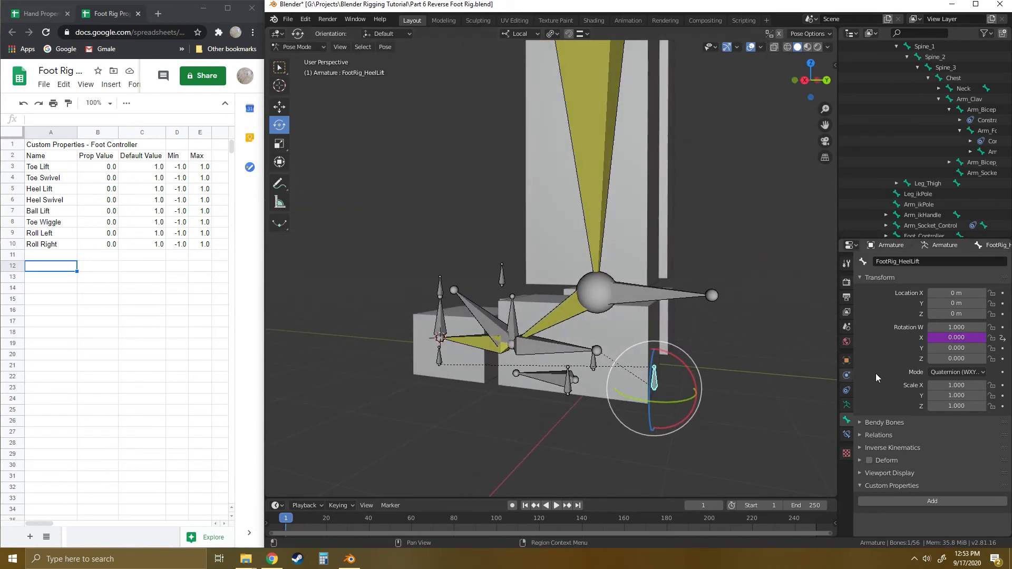
# - Add a driver to the FootRig_HeelLift bone's Y rotation, using a Single Property variable with Armature as its object
pyautogui.rightClick(955, 348)
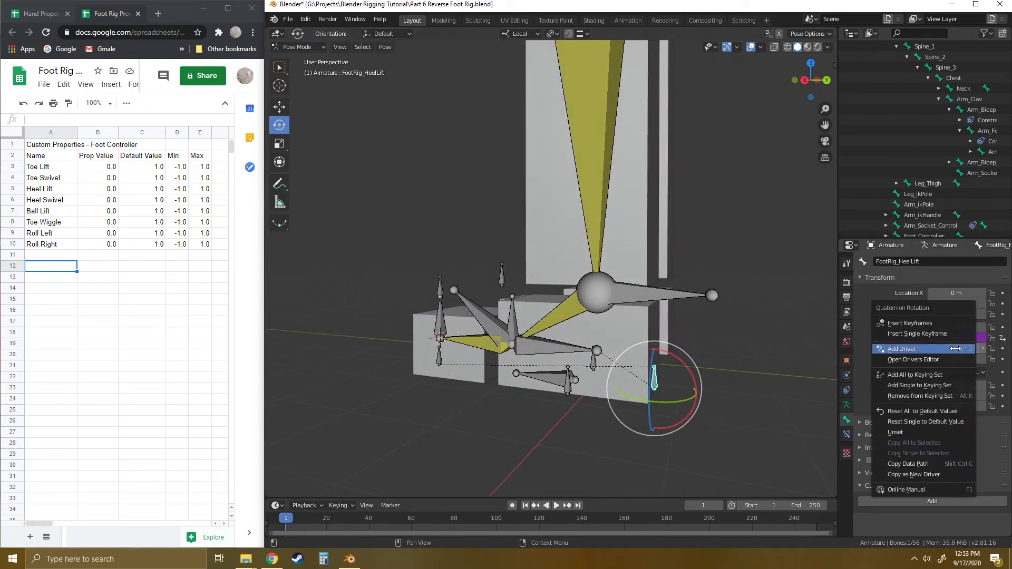
pyautogui.click(908, 348)
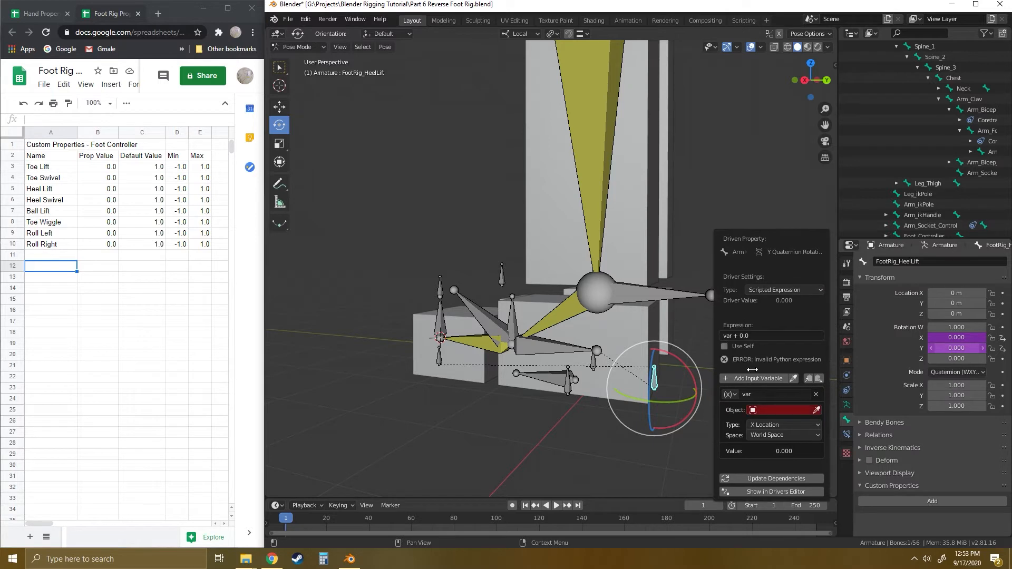
pyautogui.click(730, 394)
pyautogui.click(756, 406)
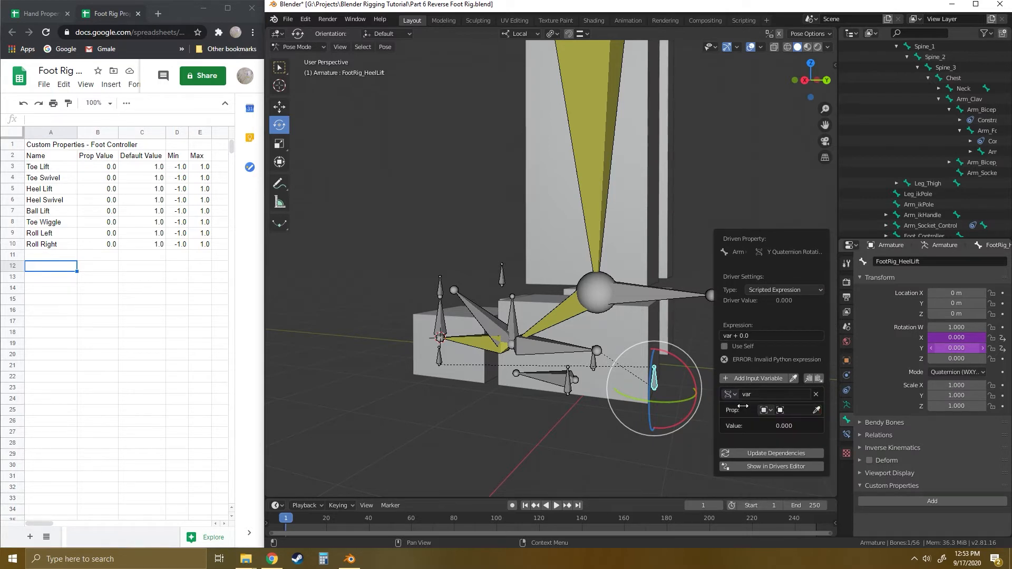
pyautogui.click(803, 411)
pyautogui.click(789, 422)
# - Paste the copied Heel Swivel data path as the driver variable's path and update the driver's dependencies
pyautogui.click(772, 425)
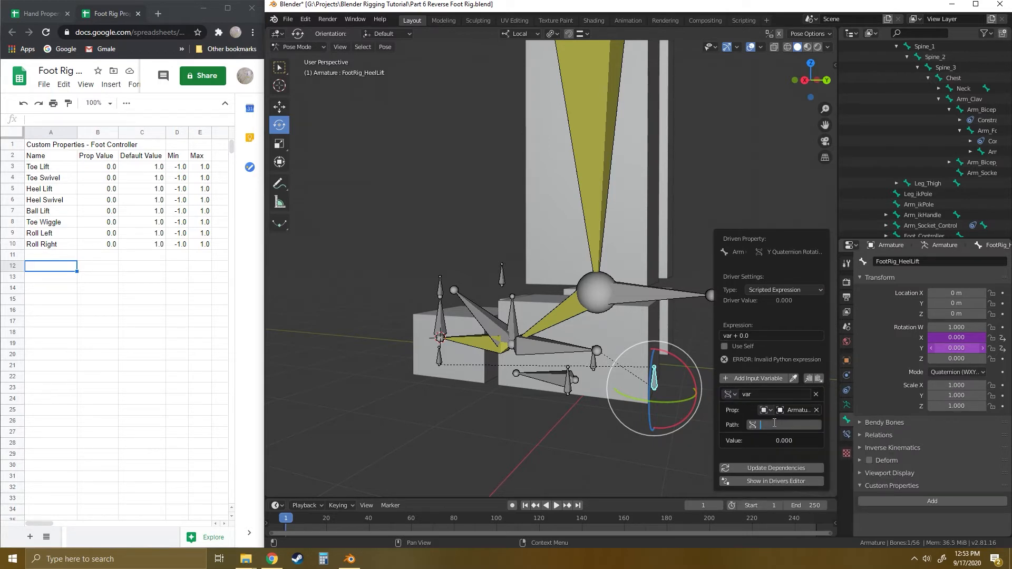
pyautogui.hotkey('ctrl', 'v')
pyautogui.press('Return')
pyautogui.click(760, 457)
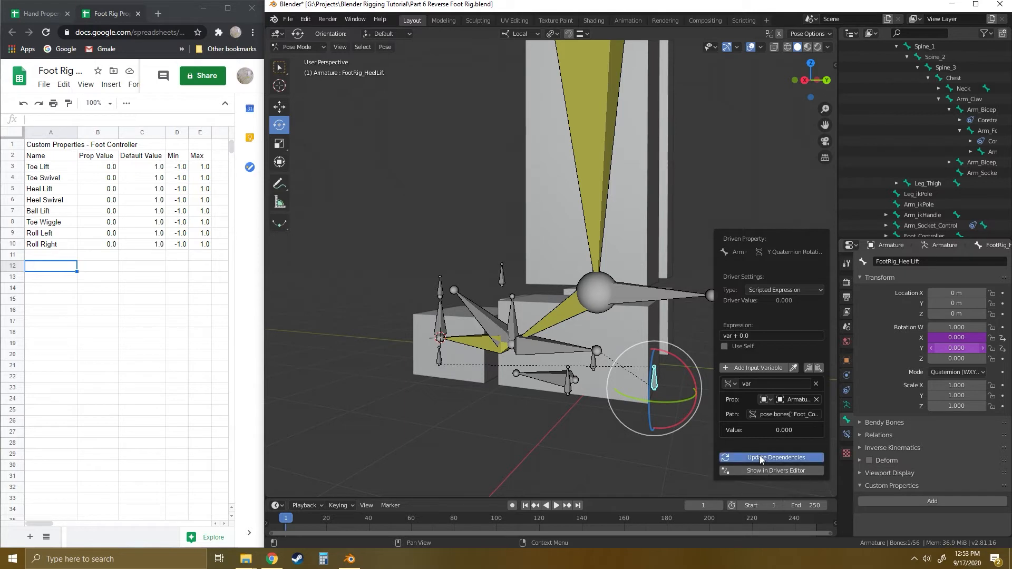
# - Select the Foot_Controller bone and copy the data path of its Roll Left custom property
pyautogui.click(545, 374)
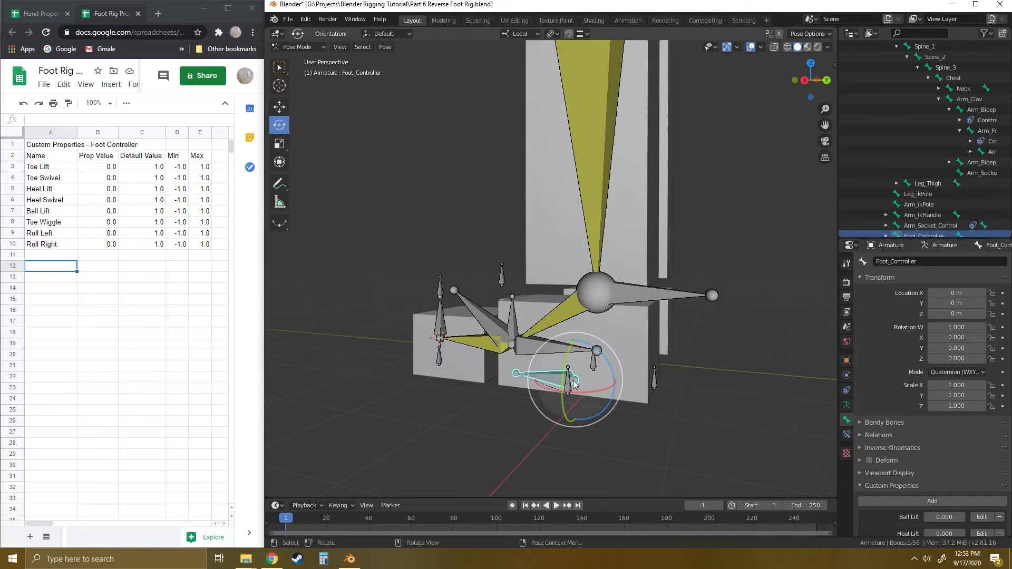
pyautogui.moveTo(592, 454); pyautogui.dragTo(632, 457, button='middle')
pyautogui.scroll(-5, 950, 437)
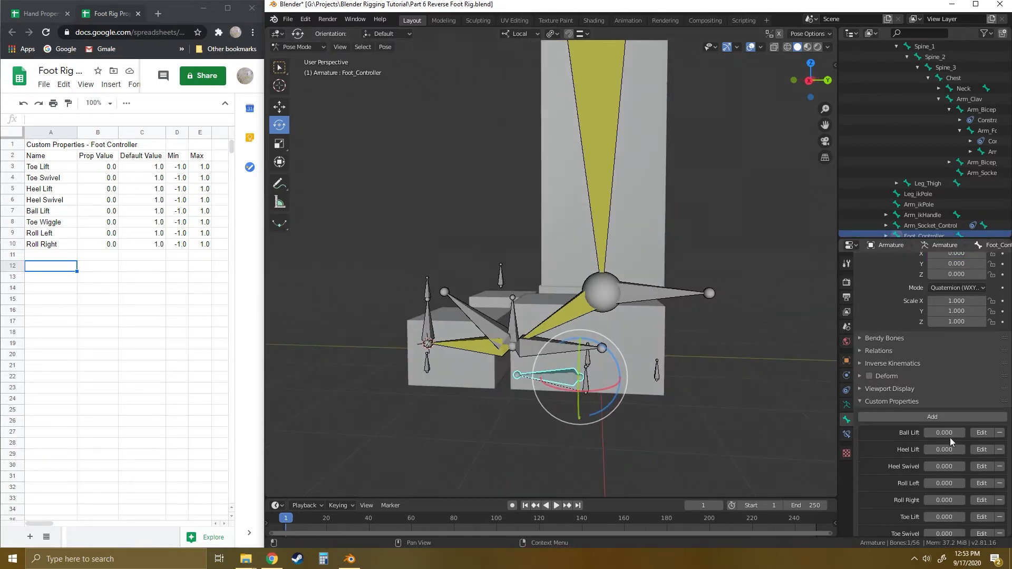
pyautogui.rightClick(942, 458)
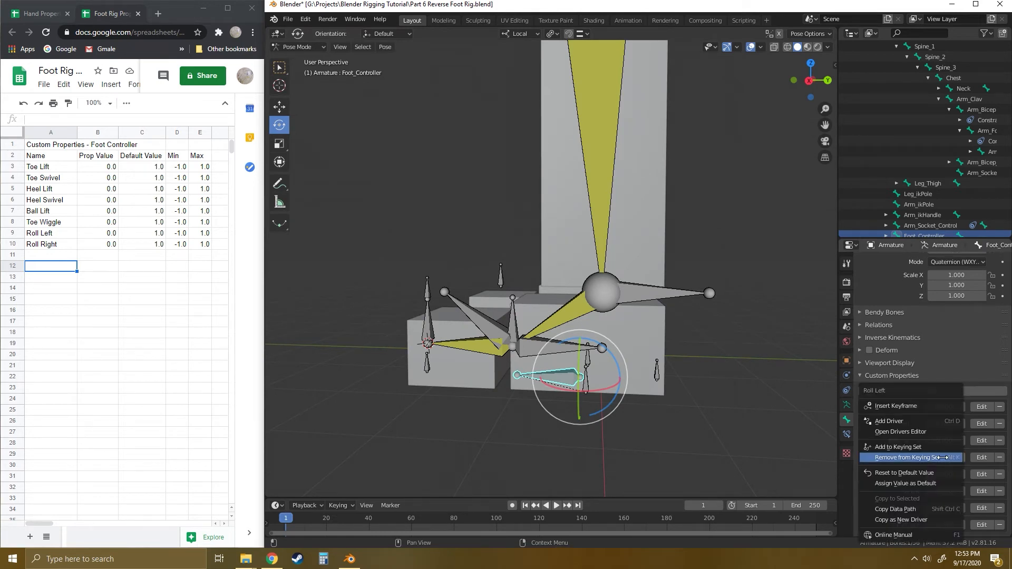
pyautogui.click(898, 509)
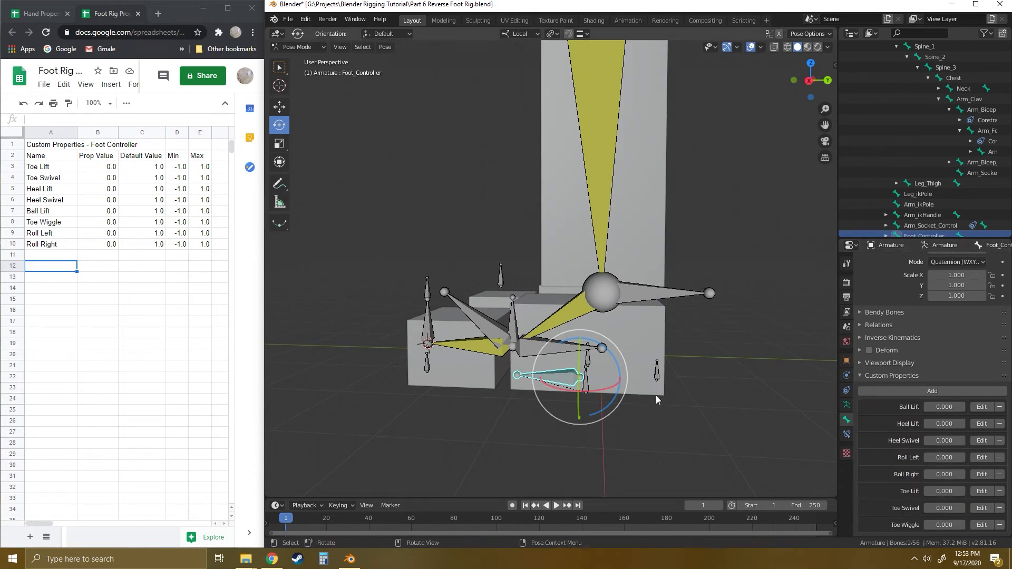
# - Select the FootRig_LeftRoll bone and test-rotate it about its local Z axis, undoing the rotation
pyautogui.click(738, 409)
pyautogui.moveTo(738, 404); pyautogui.dragTo(635, 398, button='middle')
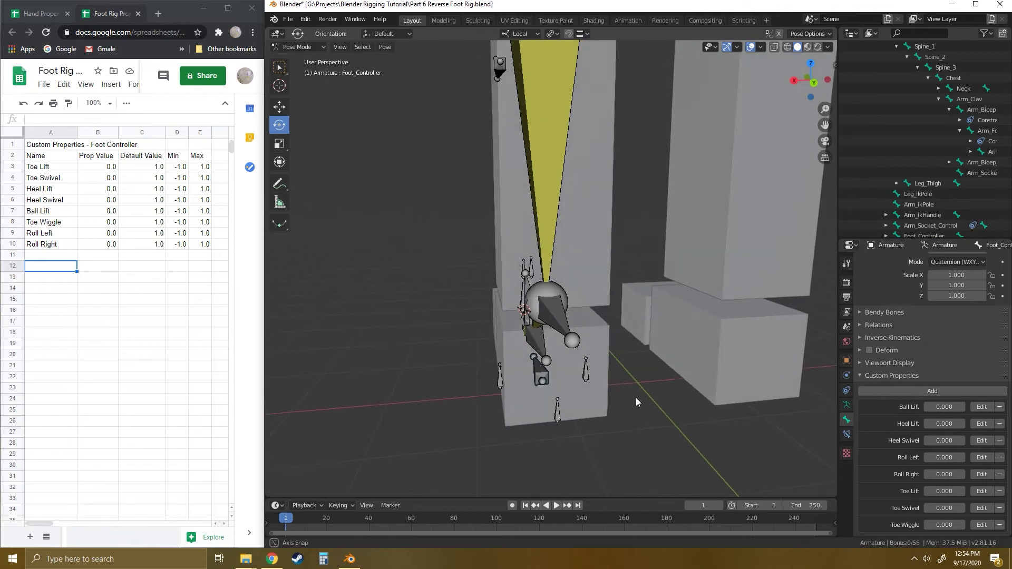
pyautogui.click(500, 382)
pyautogui.click(573, 377)
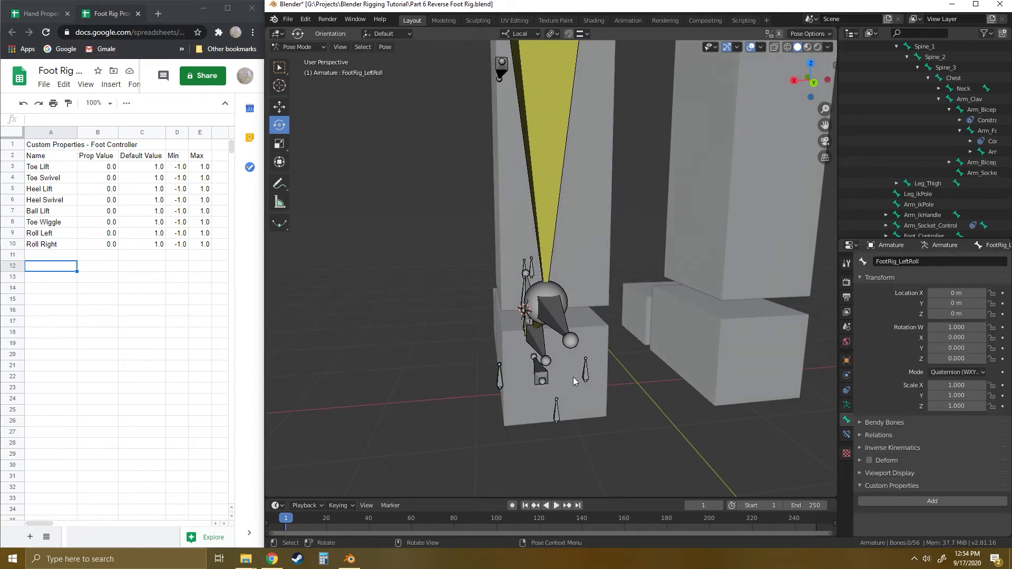
pyautogui.click(498, 378)
pyautogui.moveTo(509, 350); pyautogui.dragTo(492, 352)
pyautogui.hotkey('ctrl', 'z')
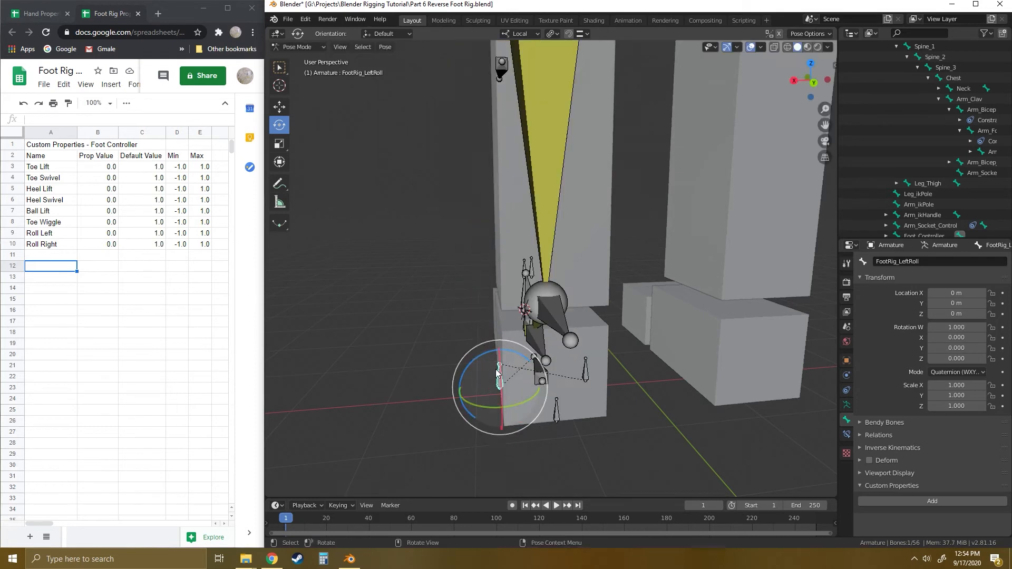
pyautogui.moveTo(497, 373); pyautogui.dragTo(478, 385, button='middle')
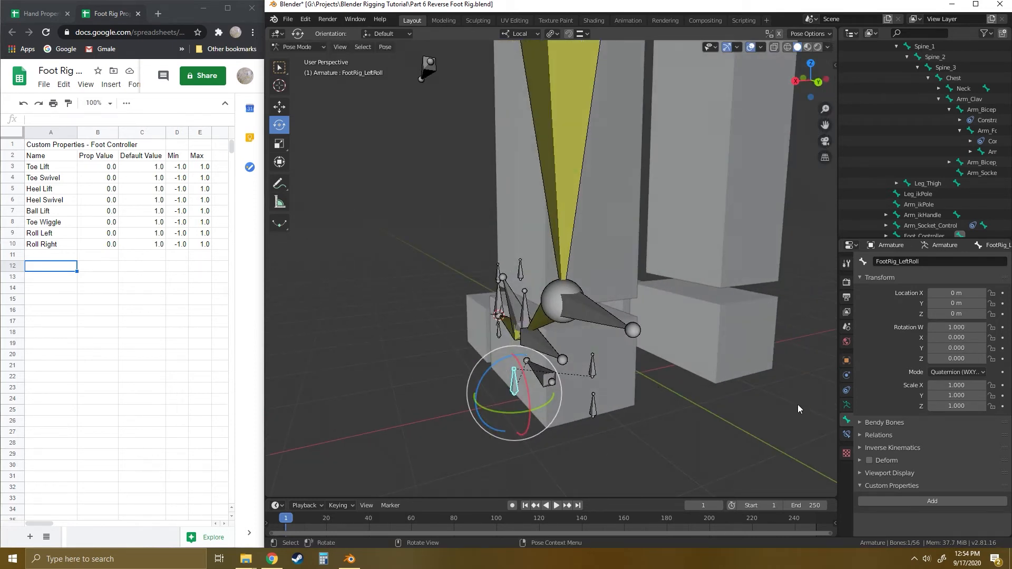
# - Add a driver to the FootRig_LeftRoll bone's Z rotation, using a Single Property variable with Armature as its object
pyautogui.rightClick(955, 359)
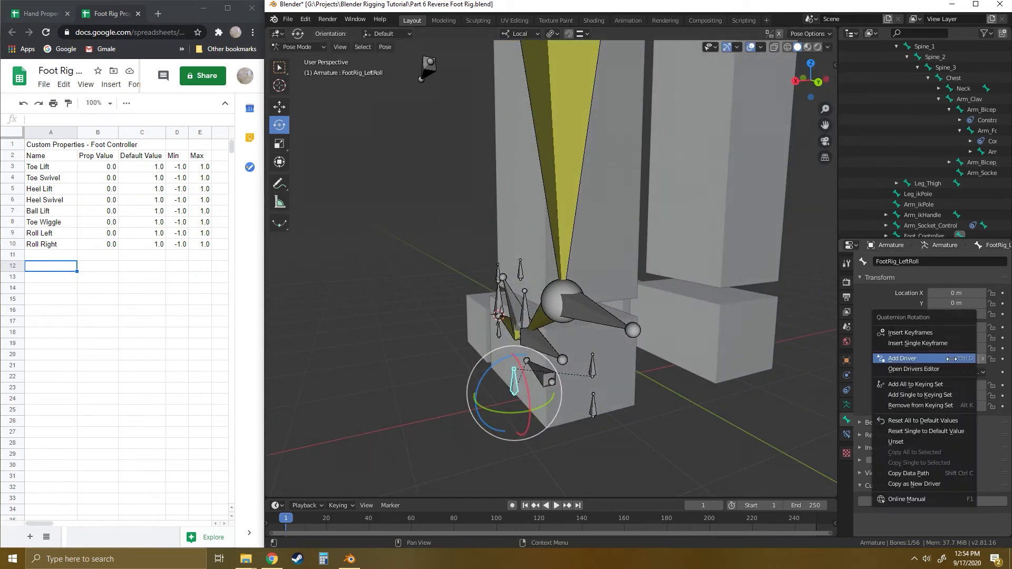
pyautogui.click(901, 359)
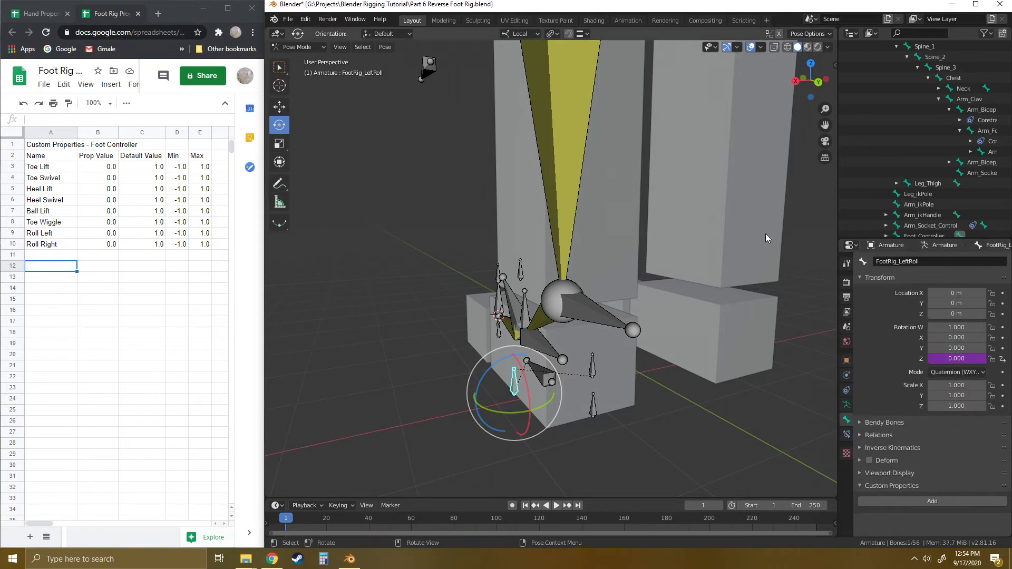
pyautogui.rightClick(954, 358)
pyautogui.click(904, 392)
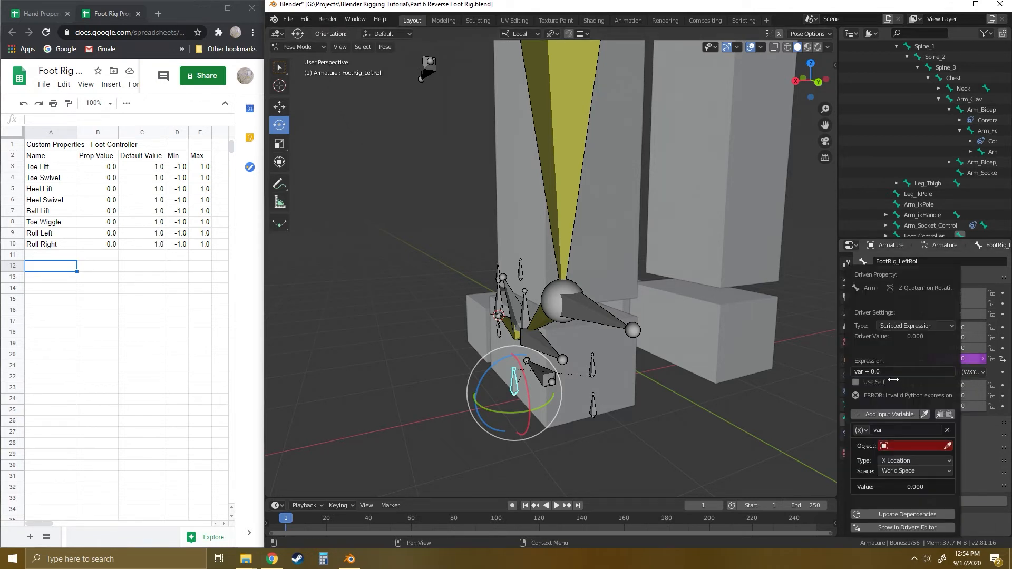
pyautogui.moveTo(916, 273); pyautogui.dragTo(785, 232)
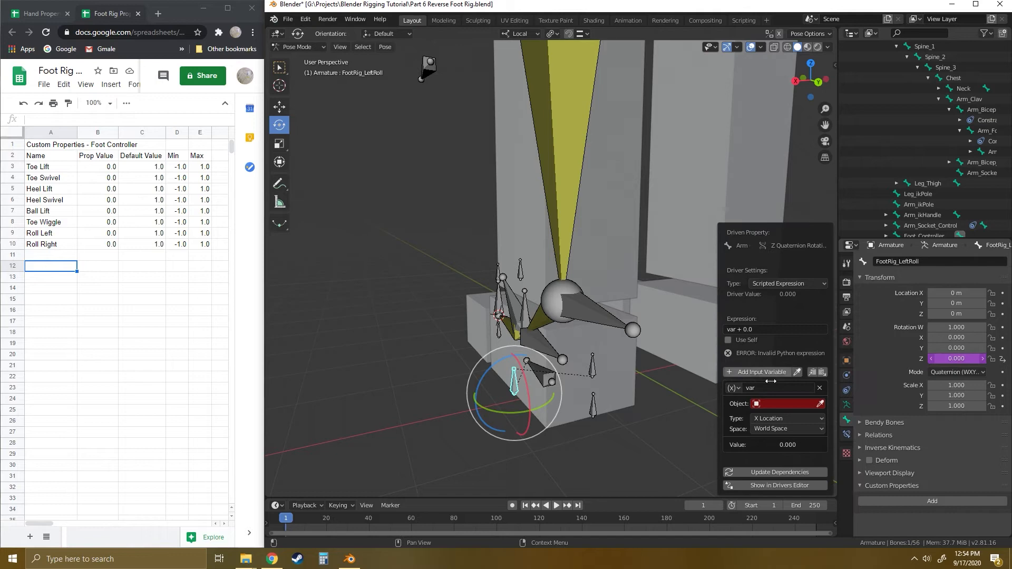
pyautogui.click(733, 388)
pyautogui.click(748, 400)
pyautogui.click(801, 404)
pyautogui.click(793, 414)
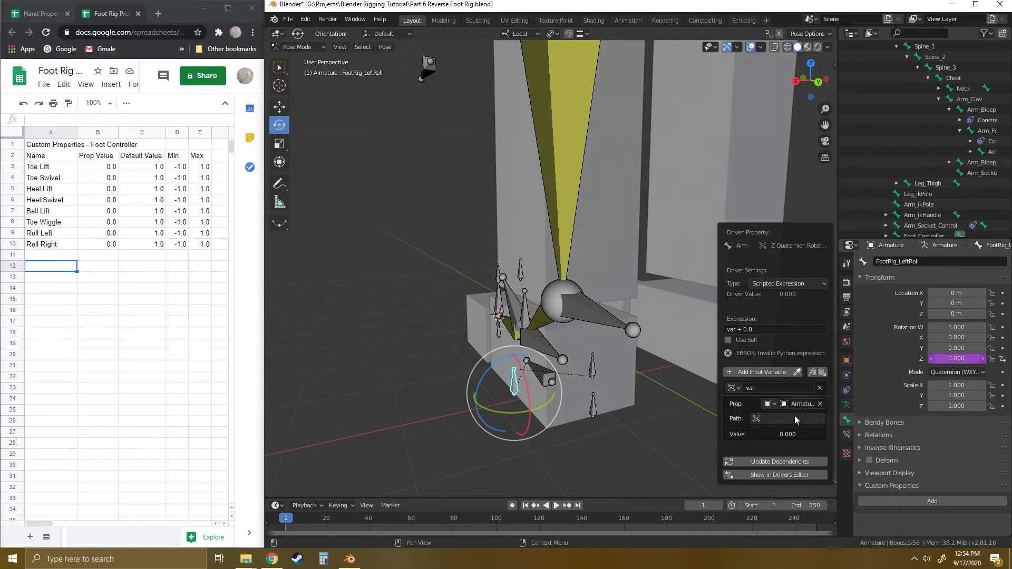
# - Paste the copied Roll Left data path as the driver variable's path and close the Drivers Editor window
pyautogui.click(789, 416)
pyautogui.write('pose.bones["Foot_Controller"]["Roll Left"]')
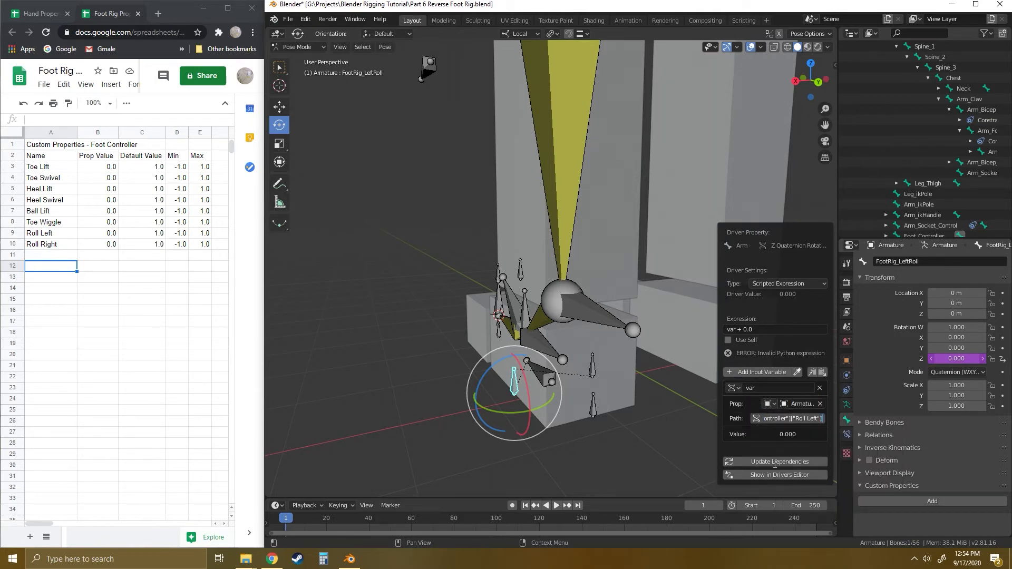
pyautogui.click(774, 462)
pyautogui.click(772, 462)
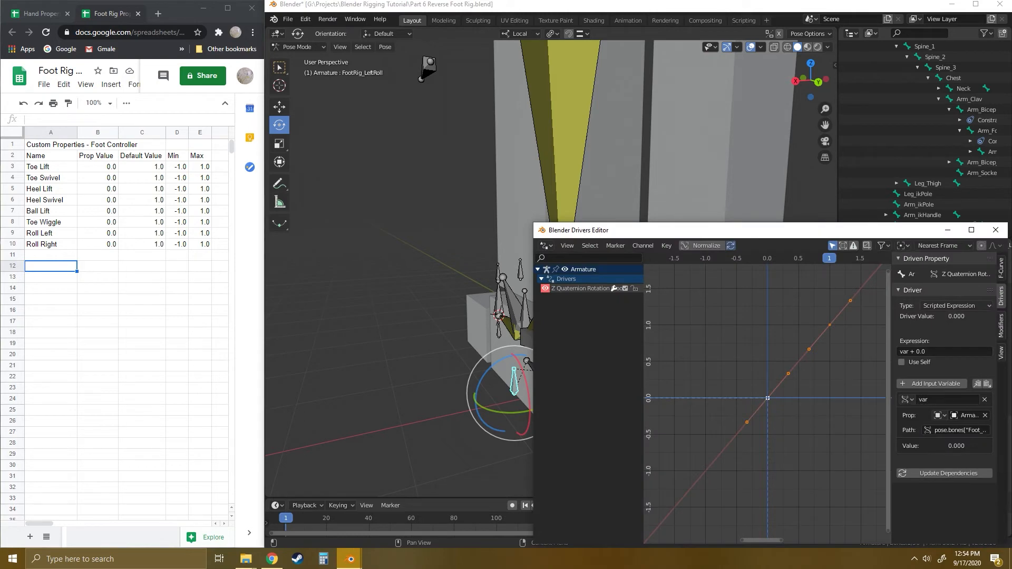
pyautogui.click(995, 230)
# - Select the Foot_Controller bone and copy the data path of its Roll Right custom property
pyautogui.click(545, 377)
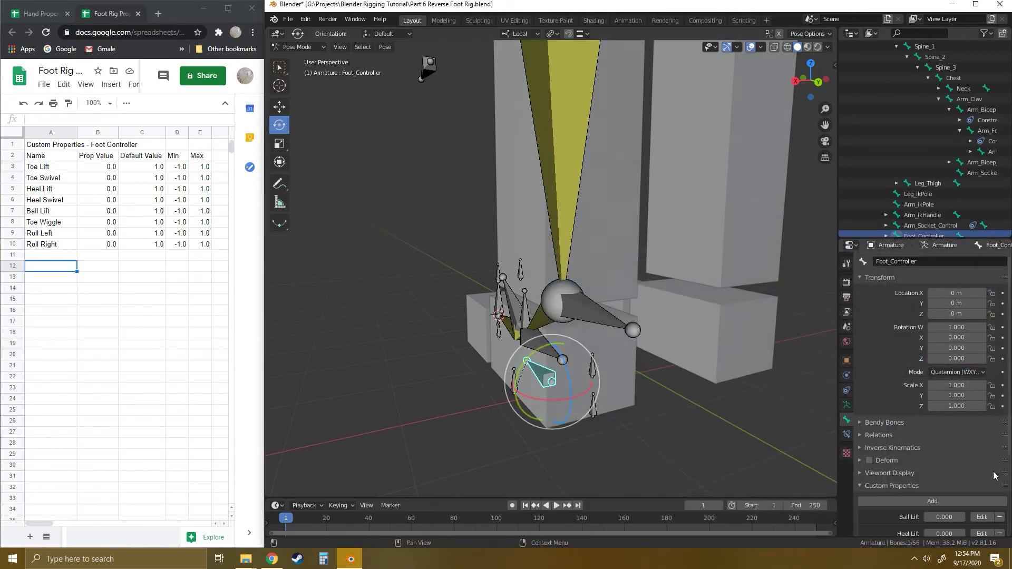
pyautogui.scroll(-5, 939, 428)
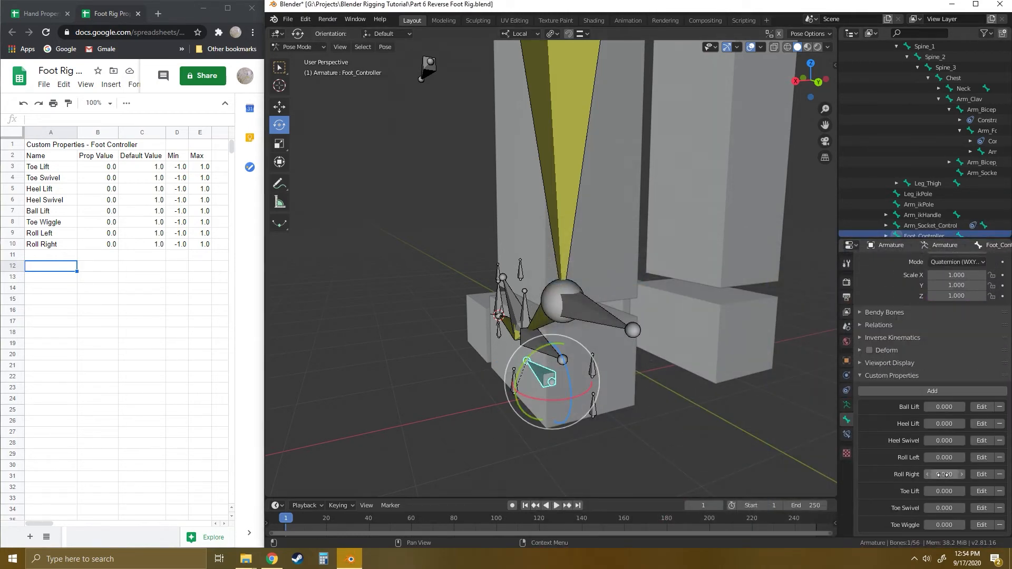
pyautogui.rightClick(942, 474)
pyautogui.click(900, 509)
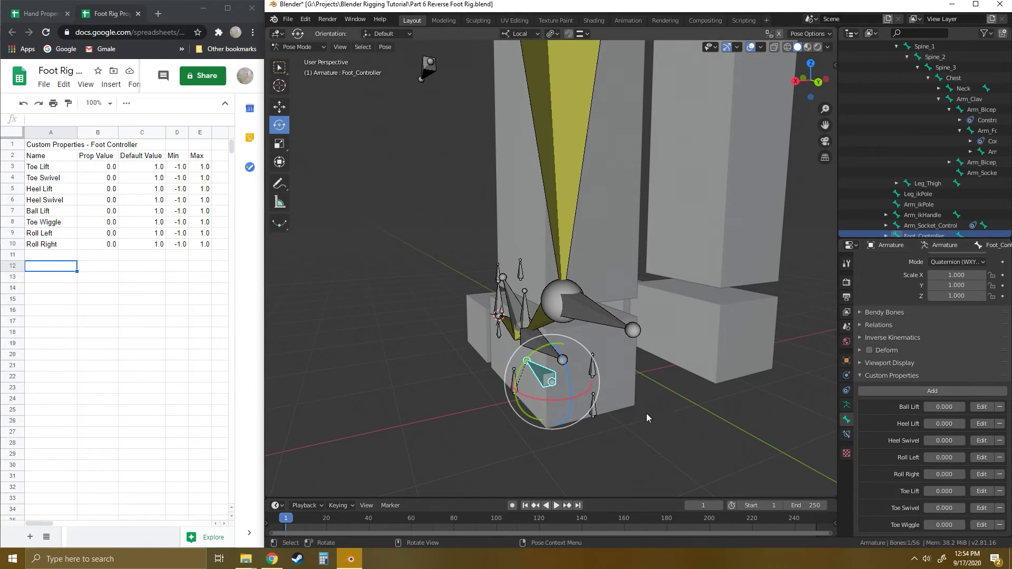
# - Select the FootRig_RightRoll bone and test-rotate it about its local Z axis, undoing the rotation
pyautogui.moveTo(646, 414); pyautogui.dragTo(587, 375, button='middle')
pyautogui.click(584, 371)
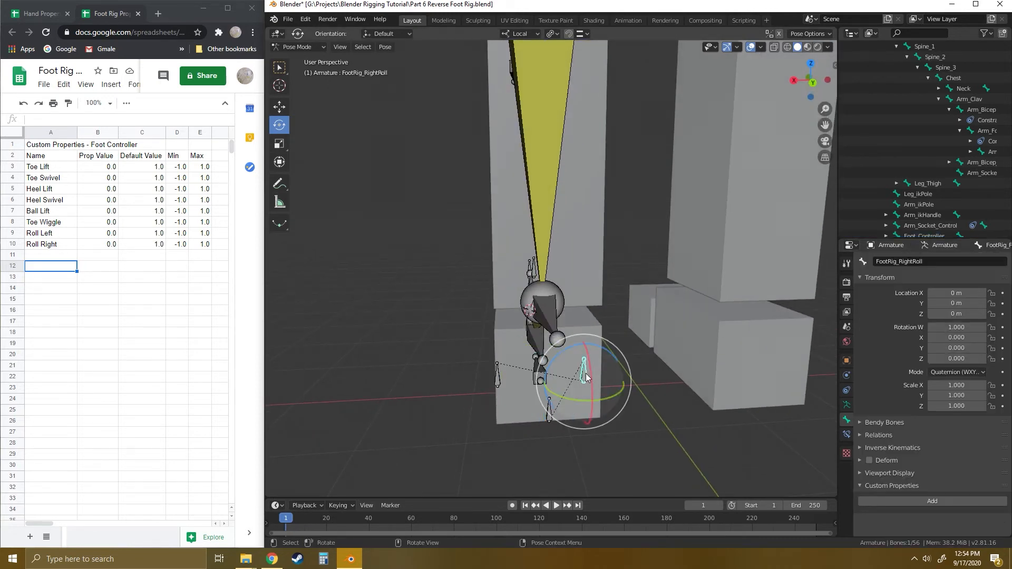
pyautogui.moveTo(609, 352); pyautogui.dragTo(637, 368)
pyautogui.hotkey('ctrl', 'z')
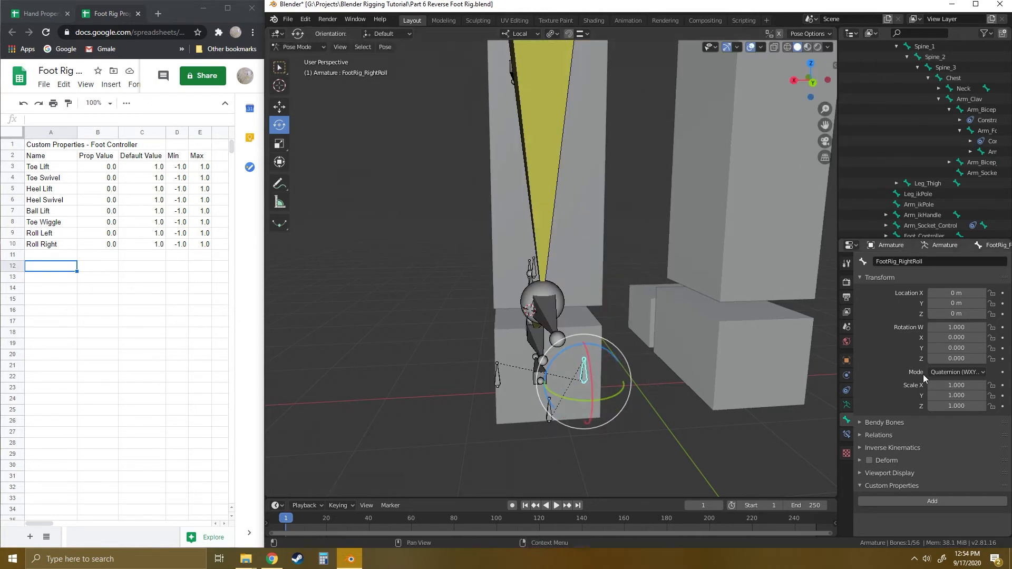
# - Add a driver to the FootRig_RightRoll bone's Z rotation, using a Single Property variable with Armature and the copied Roll Right data path
pyautogui.rightClick(958, 359)
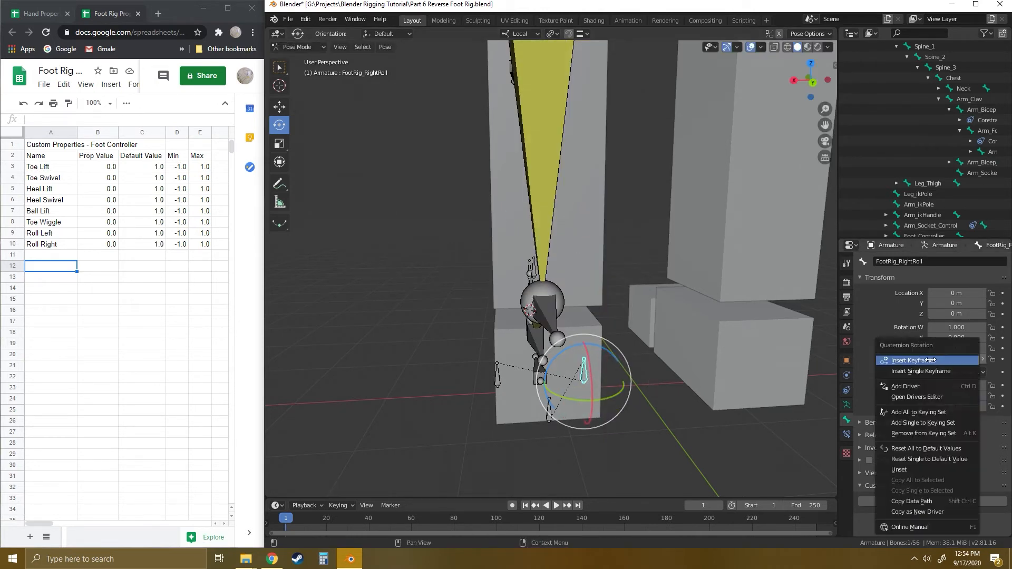
pyautogui.click(906, 386)
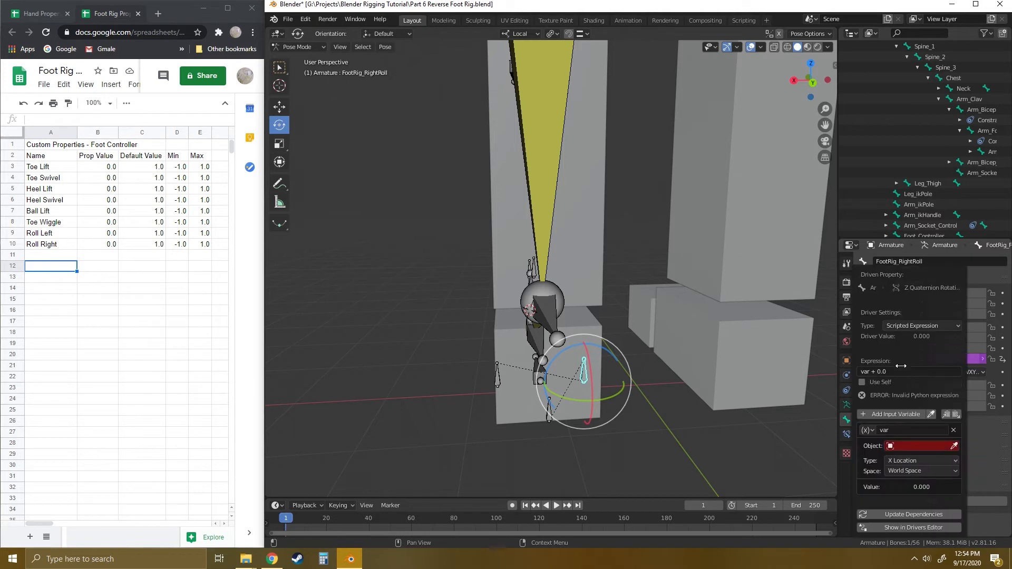
pyautogui.click(867, 430)
pyautogui.click(895, 442)
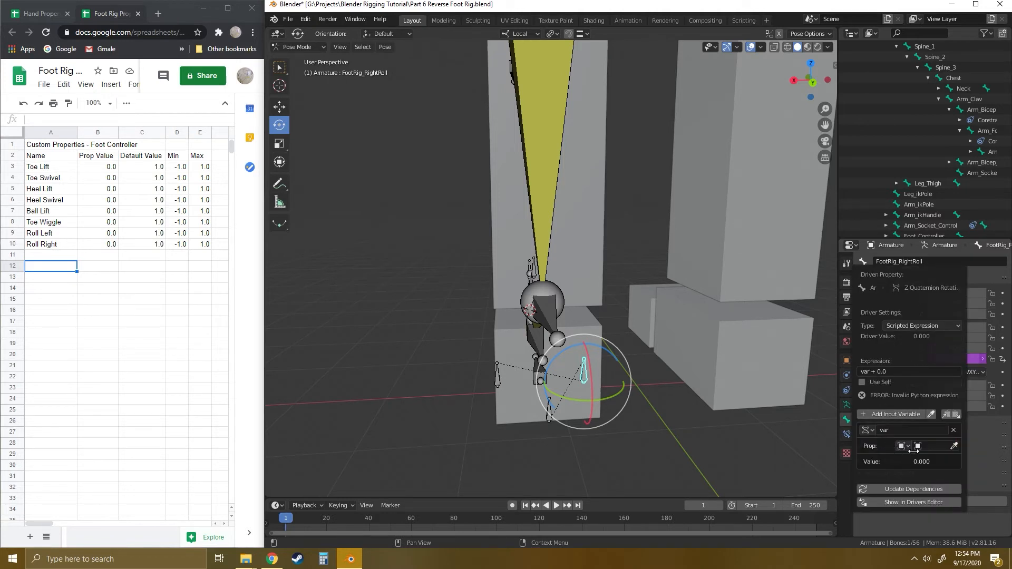
pyautogui.click(933, 446)
pyautogui.click(902, 336)
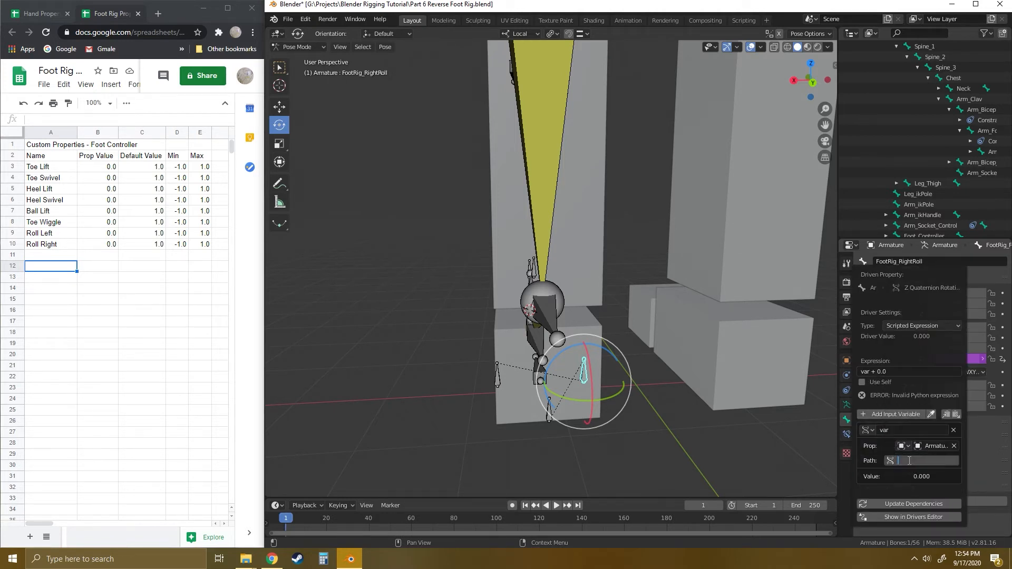
pyautogui.write('pose.bones["Foot_Controller"]["Roll Right"]')
pyautogui.click(905, 505)
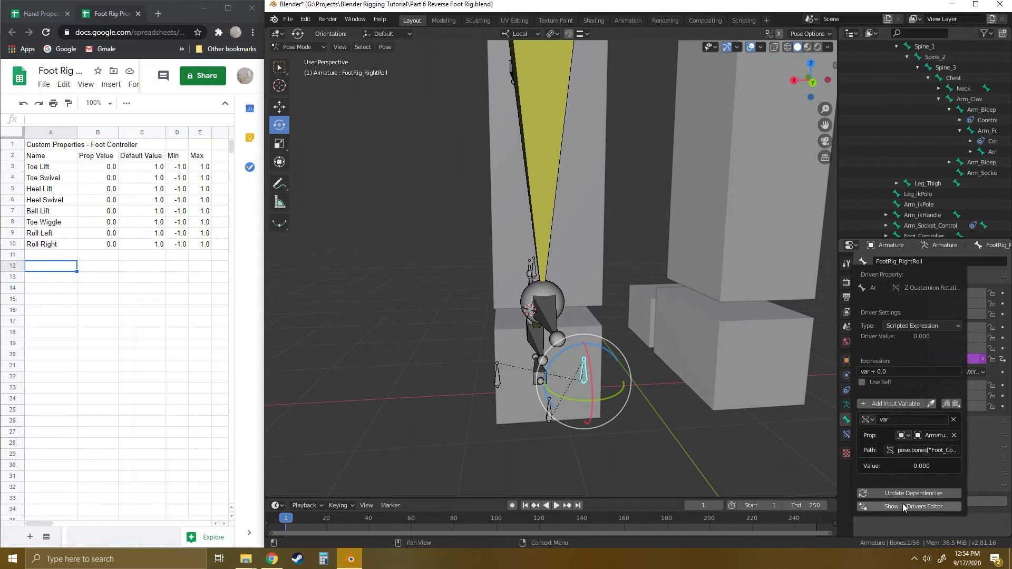
# - Select the Foot_Controller bone and copy the data path of its Toe Lift custom property
pyautogui.click(551, 393)
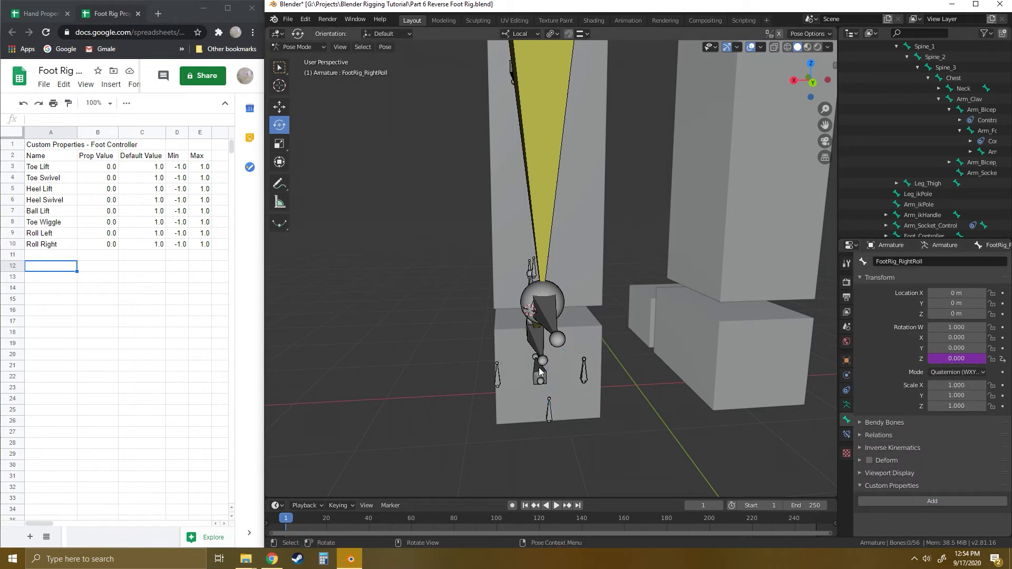
pyautogui.click(539, 368)
pyautogui.click(567, 402)
pyautogui.click(546, 377)
pyautogui.scroll(-4, 976, 486)
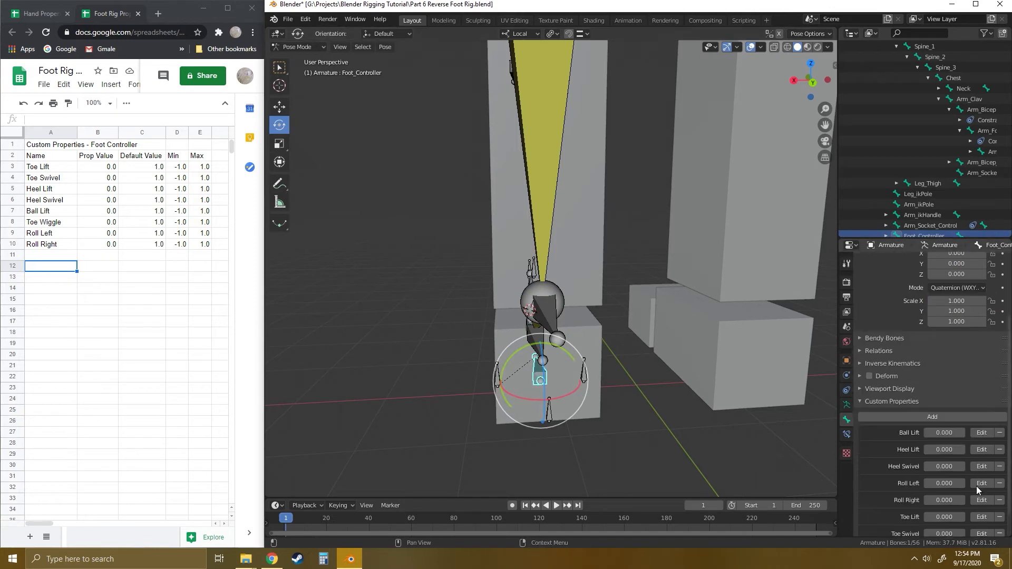
pyautogui.scroll(-2, 976, 488)
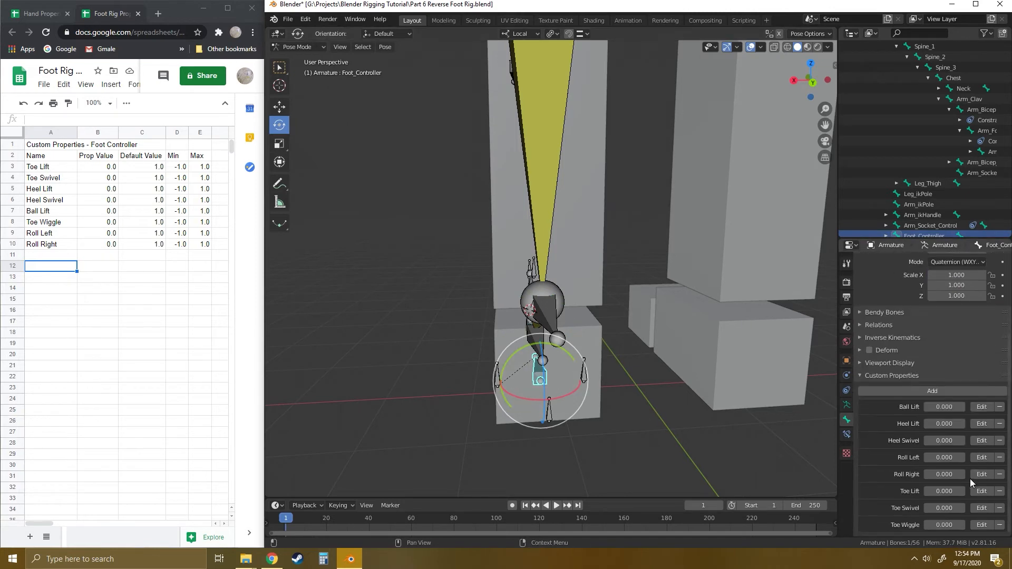
pyautogui.rightClick(941, 489)
# - Select the FootRig_ToeLift bone and test-rotate it about its local X axis, undoing the rotation
pyautogui.moveTo(659, 438); pyautogui.dragTo(611, 404, button='middle')
pyautogui.click(446, 370)
pyautogui.click(433, 368)
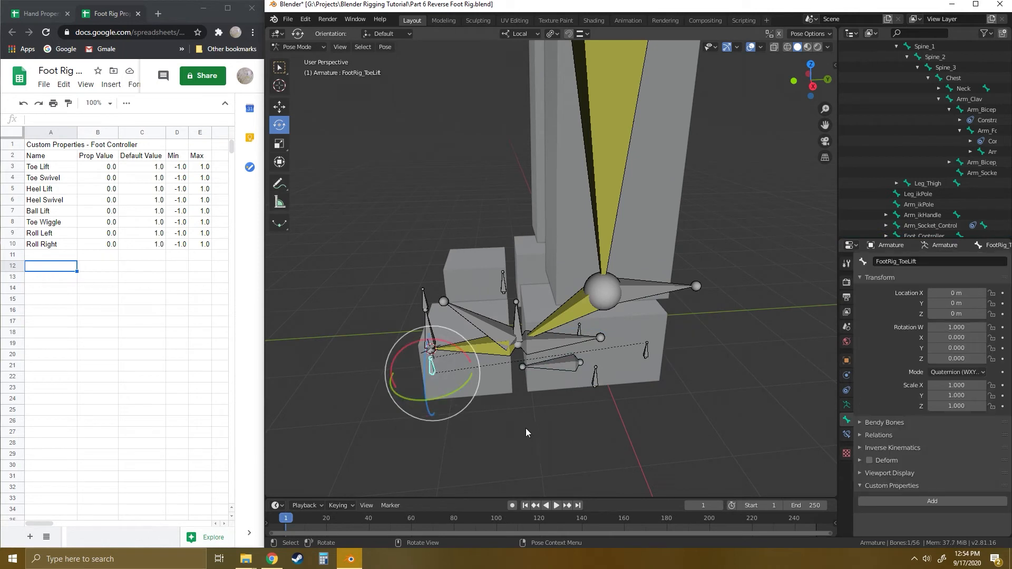
pyautogui.moveTo(526, 432); pyautogui.dragTo(519, 406, button='middle')
pyautogui.click(440, 382)
pyautogui.click(426, 367)
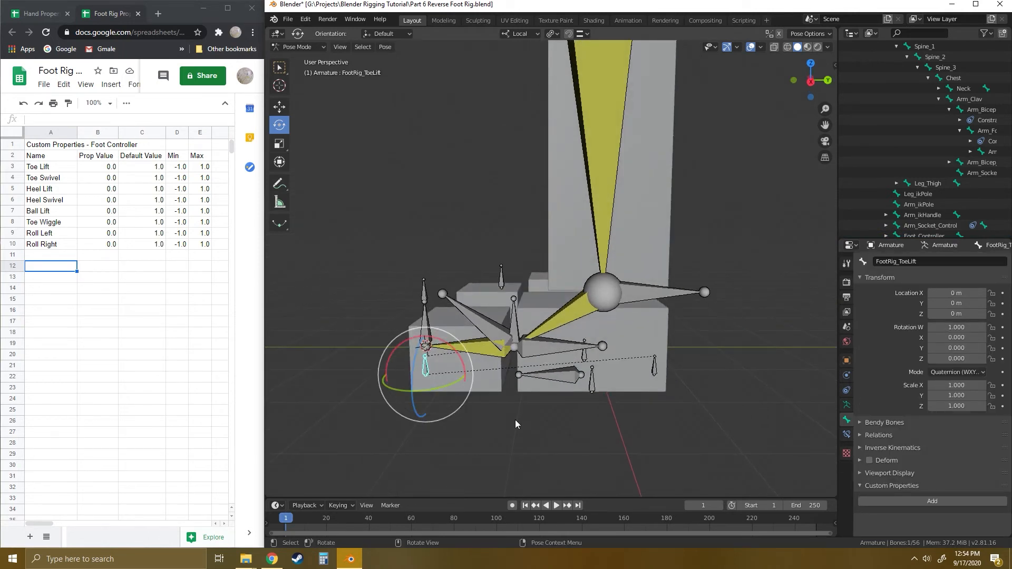
pyautogui.moveTo(464, 364); pyautogui.dragTo(447, 342)
pyautogui.hotkey('ctrl', 'z')
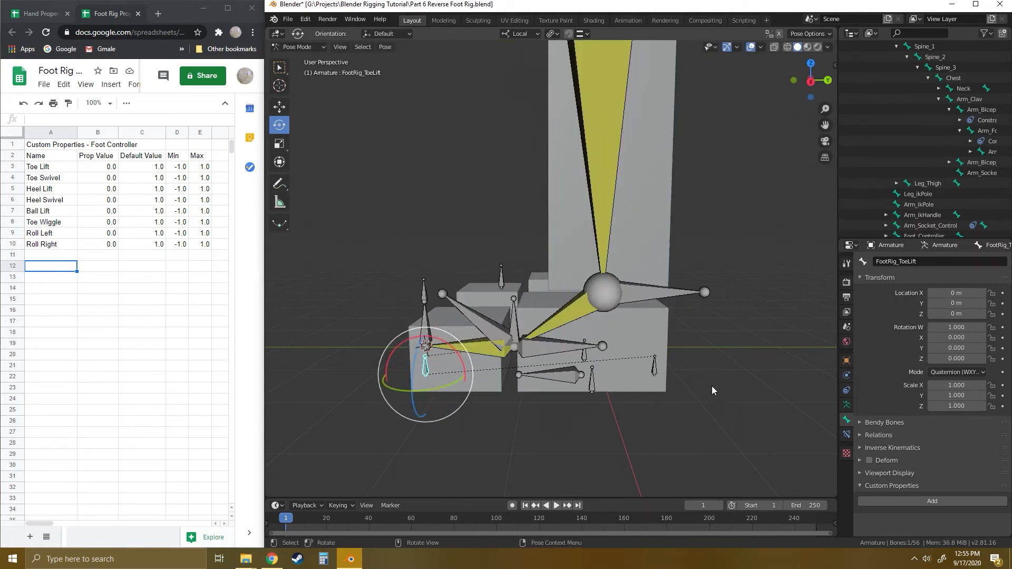
# - Add a driver to the FootRig_ToeLift bone's X rotation, using a Single Property variable with Armature and the copied Toe Lift data path
pyautogui.rightClick(956, 337)
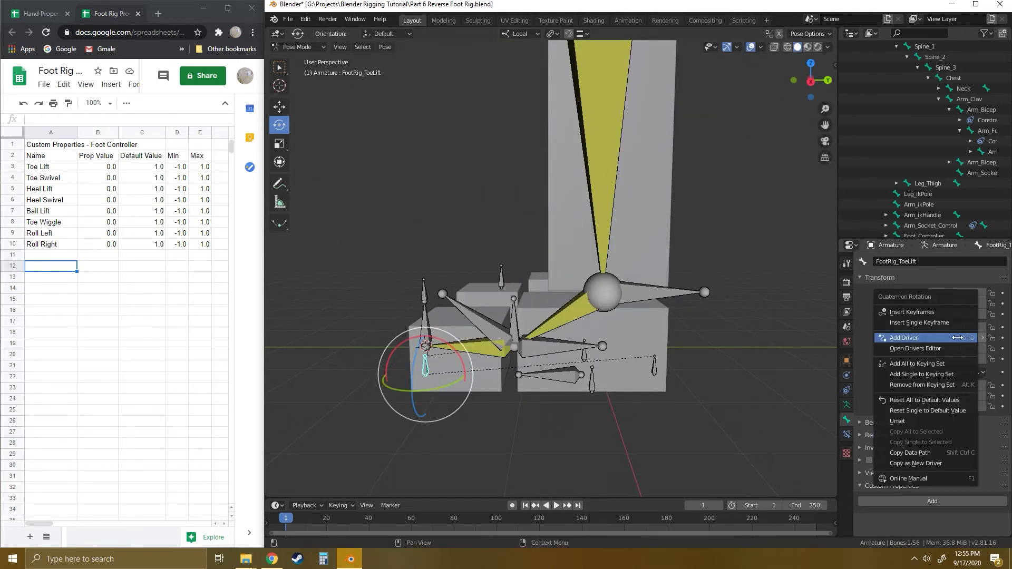
pyautogui.click(903, 338)
pyautogui.click(859, 430)
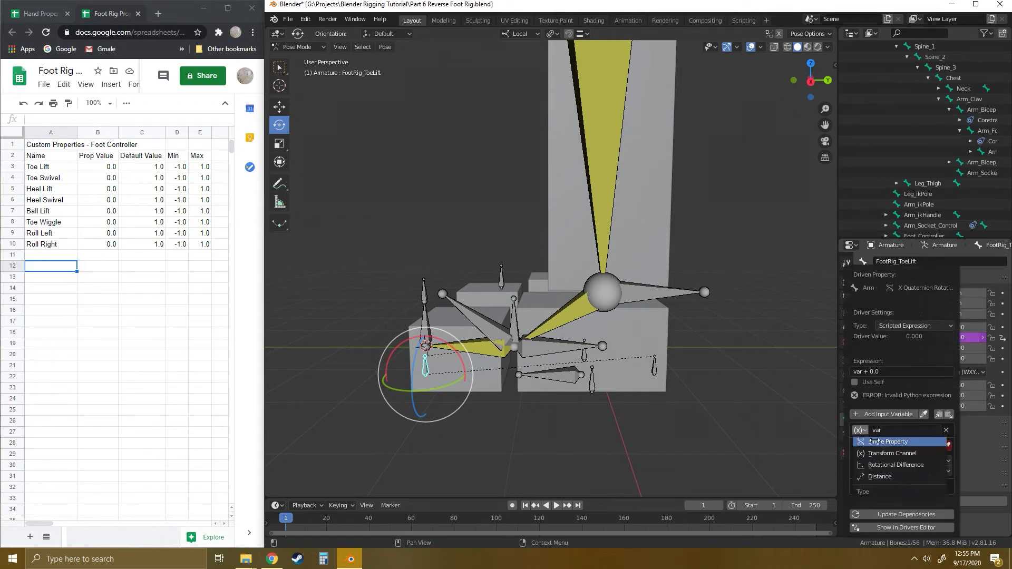
pyautogui.click(878, 441)
pyautogui.click(926, 446)
pyautogui.click(907, 337)
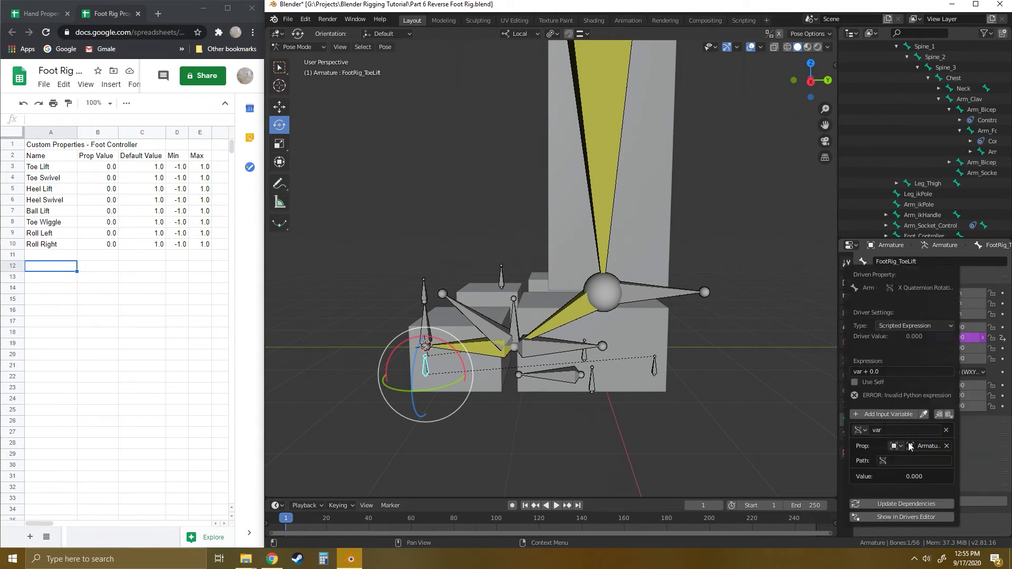
pyautogui.click(905, 460)
pyautogui.write('pose.bones["Foot_Controller"]["Toe Lift"]')
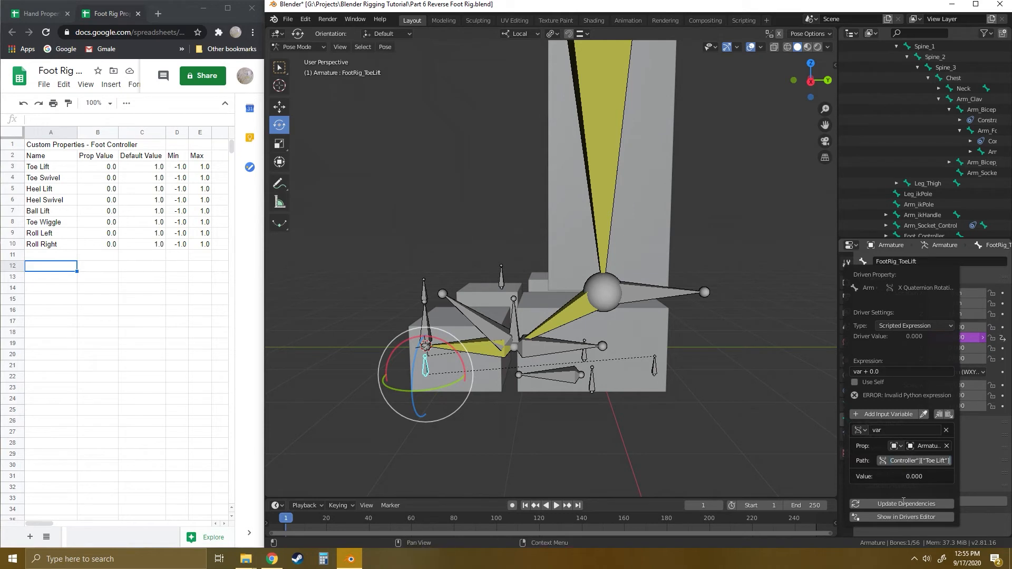
pyautogui.click(902, 502)
# - Select the Foot_Controller bone and copy the data path of its Toe Swivel custom property
pyautogui.click(555, 375)
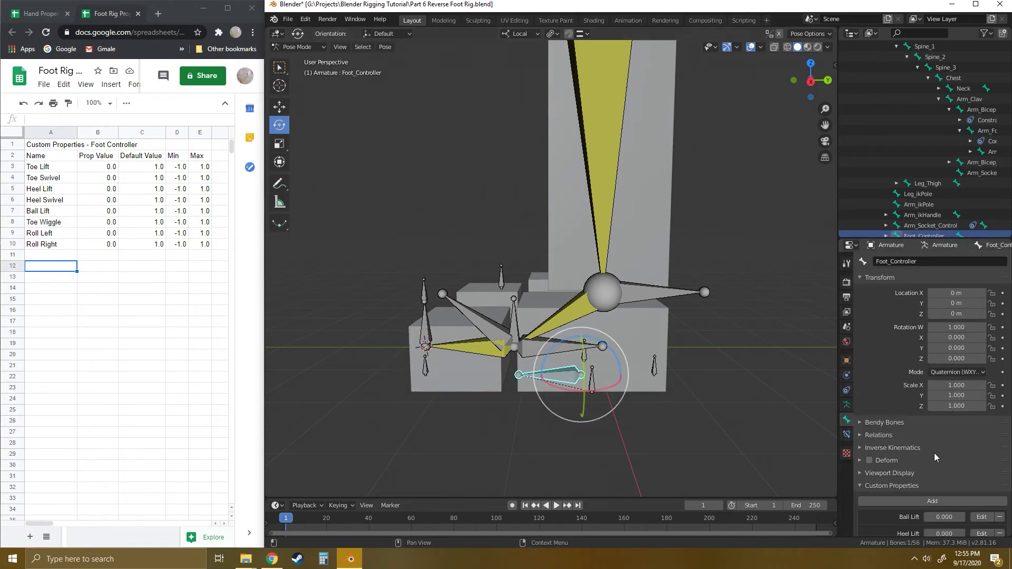
pyautogui.scroll(-5, 933, 453)
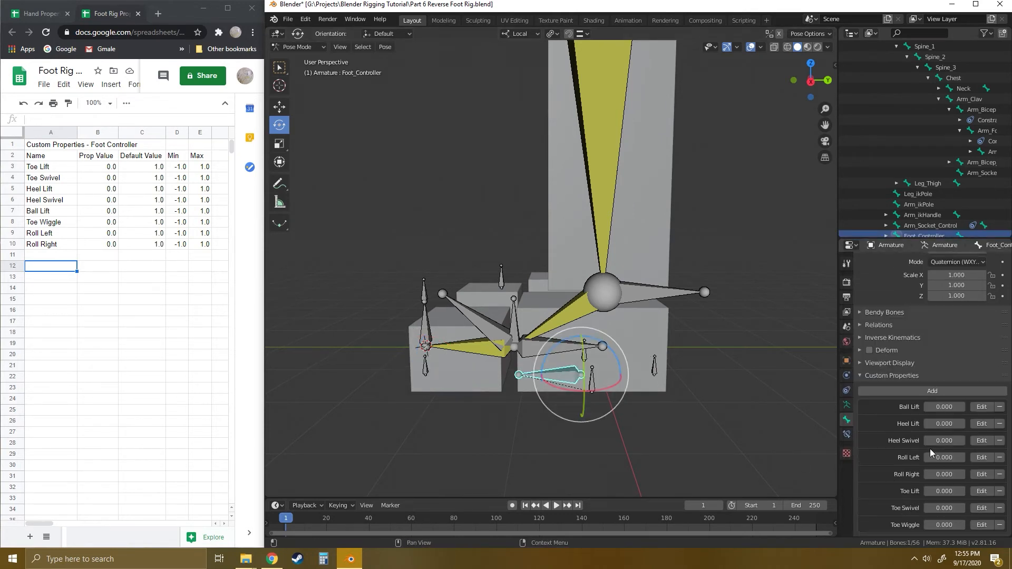
pyautogui.rightClick(943, 508)
pyautogui.click(545, 446)
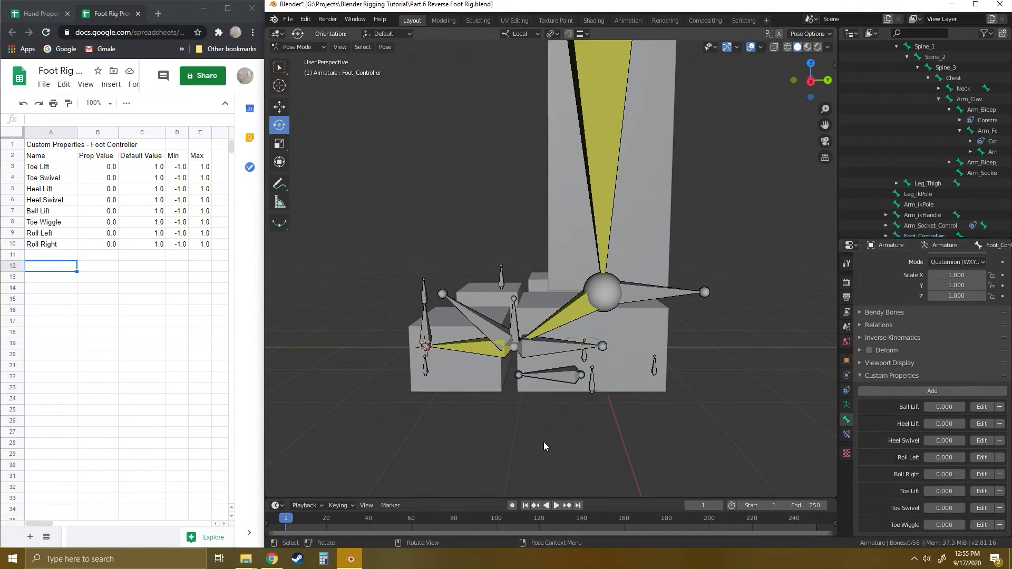
# - Select the FootRig_ToeLift bone again and test-rotate it about its local Y axis, cancelling the rotation
pyautogui.click(427, 370)
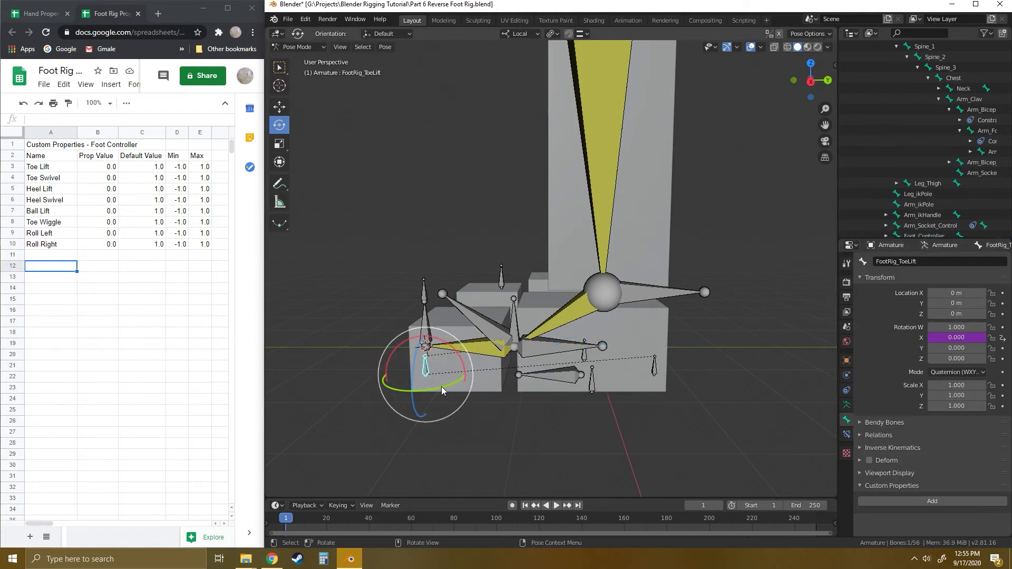
pyautogui.moveTo(441, 387); pyautogui.dragTo(430, 388)
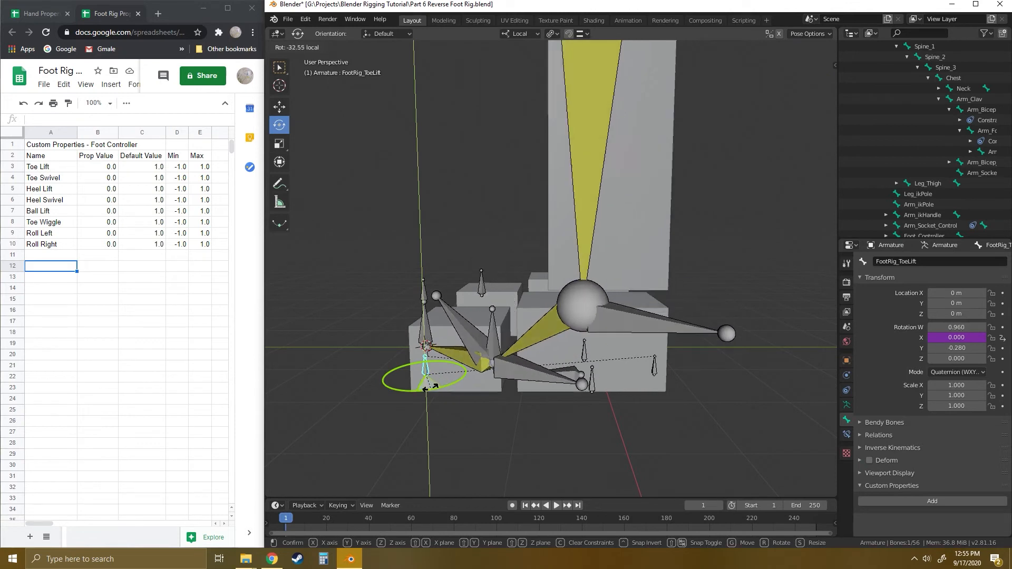
pyautogui.press('Escape')
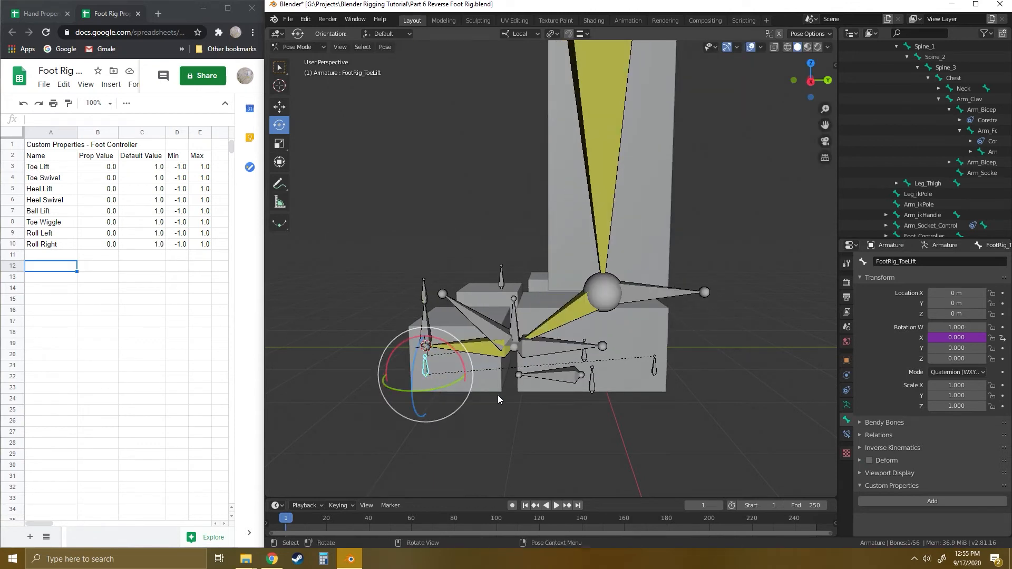
# - Add a driver to the FootRig_ToeLift bone's Y rotation, using a Single Property variable with Armature and the copied Toe Swivel data path
pyautogui.rightClick(955, 347)
pyautogui.click(927, 350)
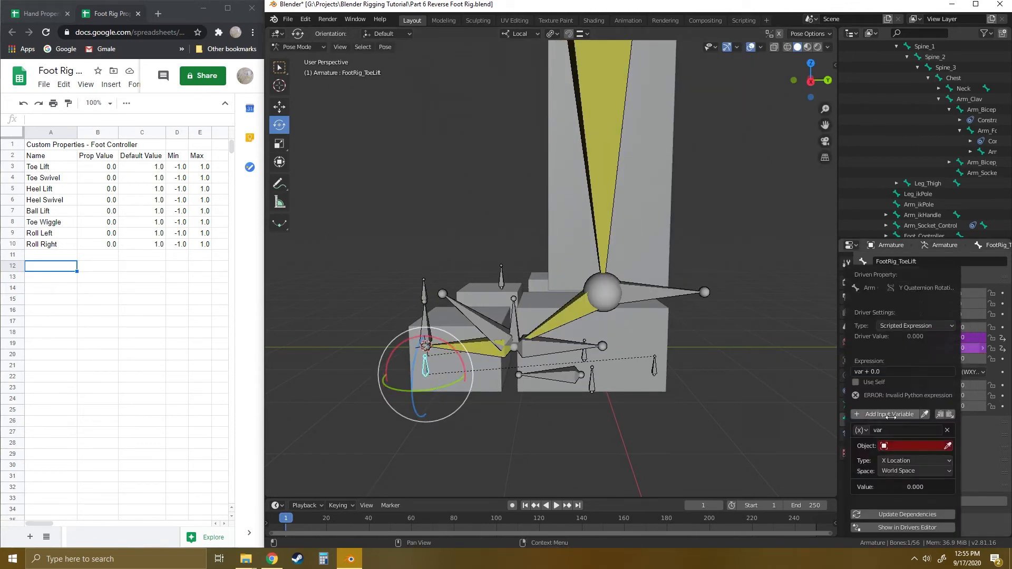
pyautogui.click(860, 430)
pyautogui.click(875, 420)
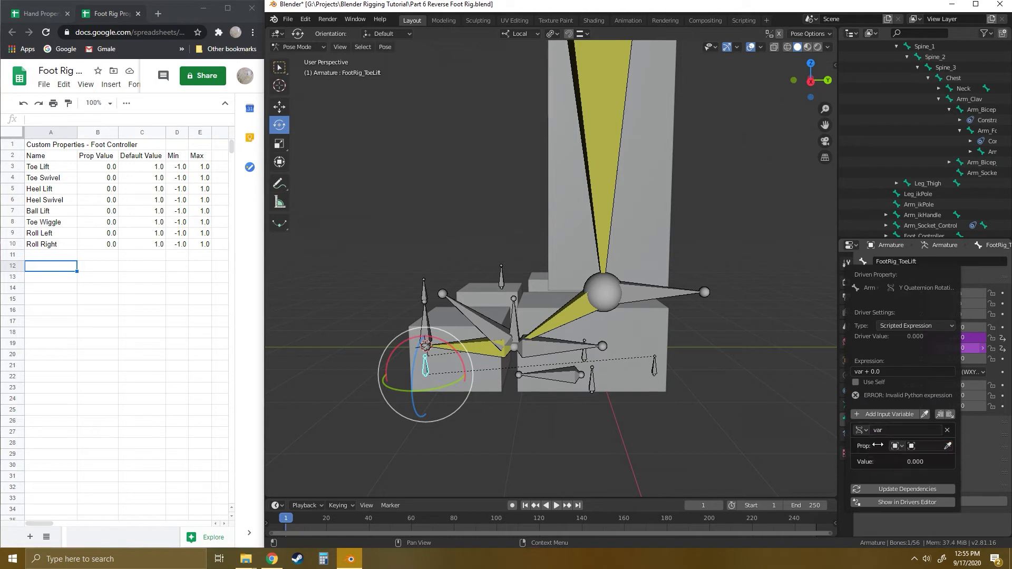
pyautogui.click(917, 446)
pyautogui.click(913, 335)
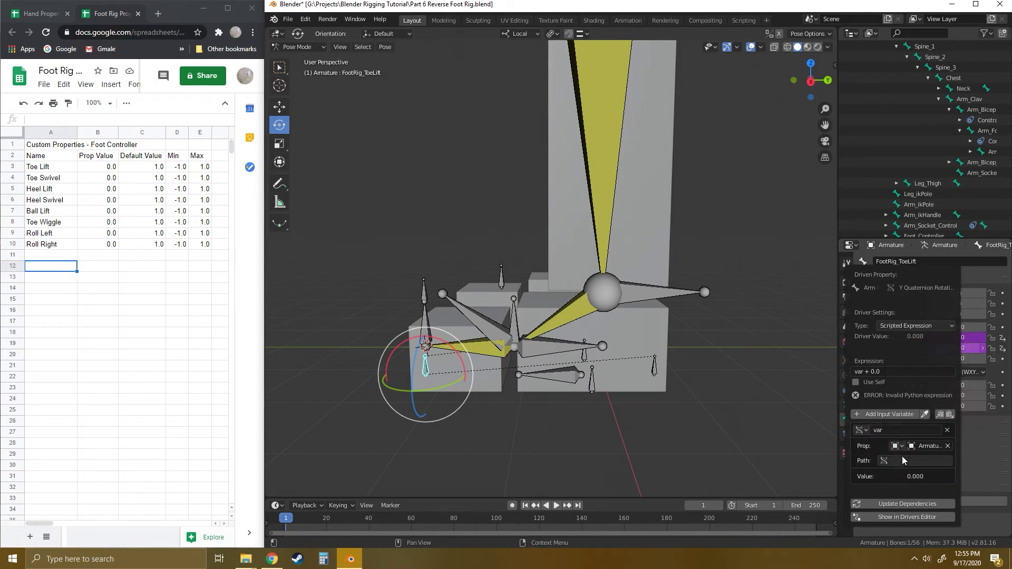
pyautogui.click(917, 460)
pyautogui.write('pose.bones["Foot_Controller"]["Toe Swivel"]')
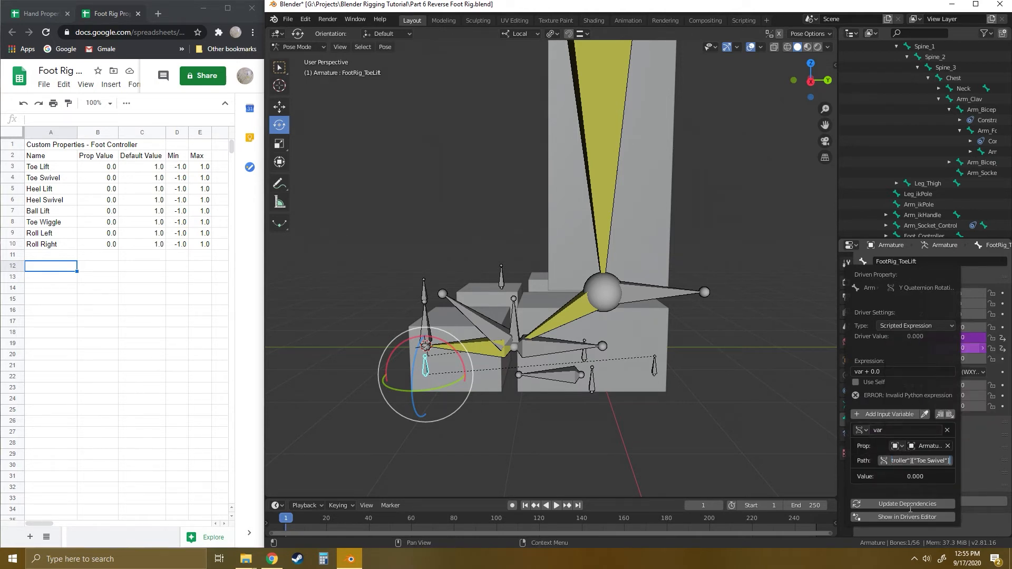
pyautogui.click(910, 507)
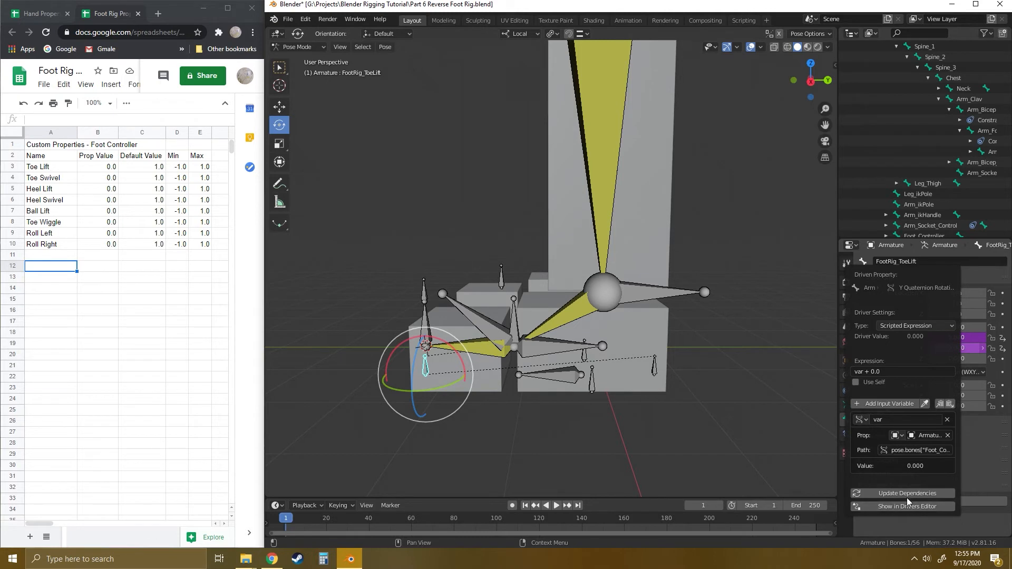
# - Select the Foot_Controller bone and copy the data path of its Toe Wiggle custom property
pyautogui.click(562, 377)
pyautogui.scroll(-5, 946, 435)
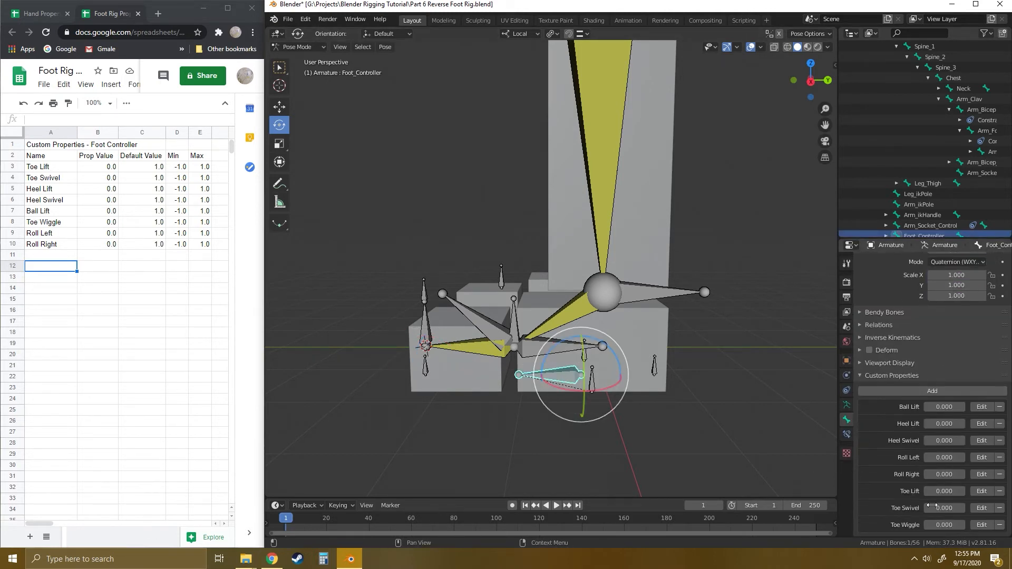
pyautogui.rightClick(943, 525)
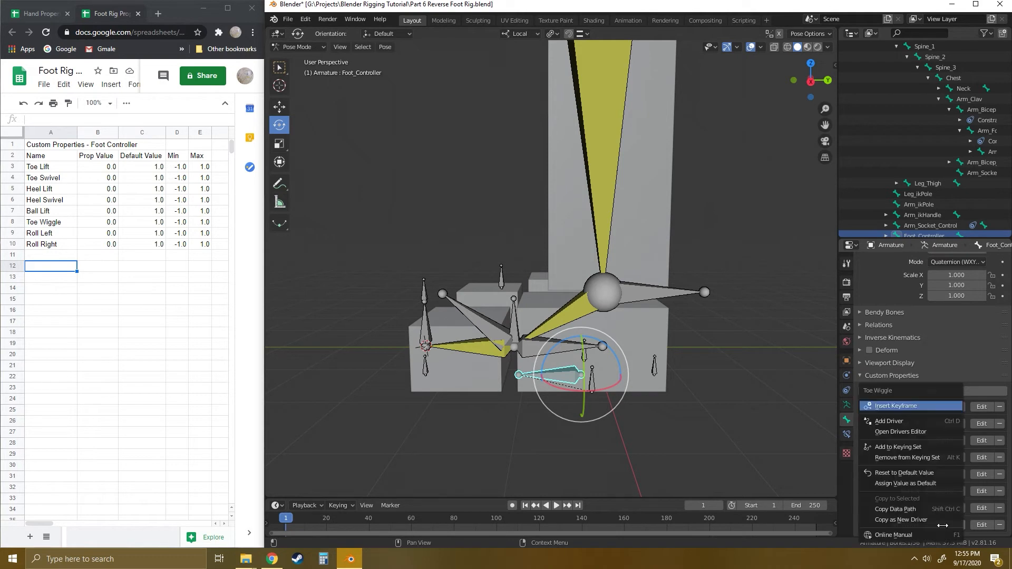
pyautogui.click(902, 514)
pyautogui.click(492, 420)
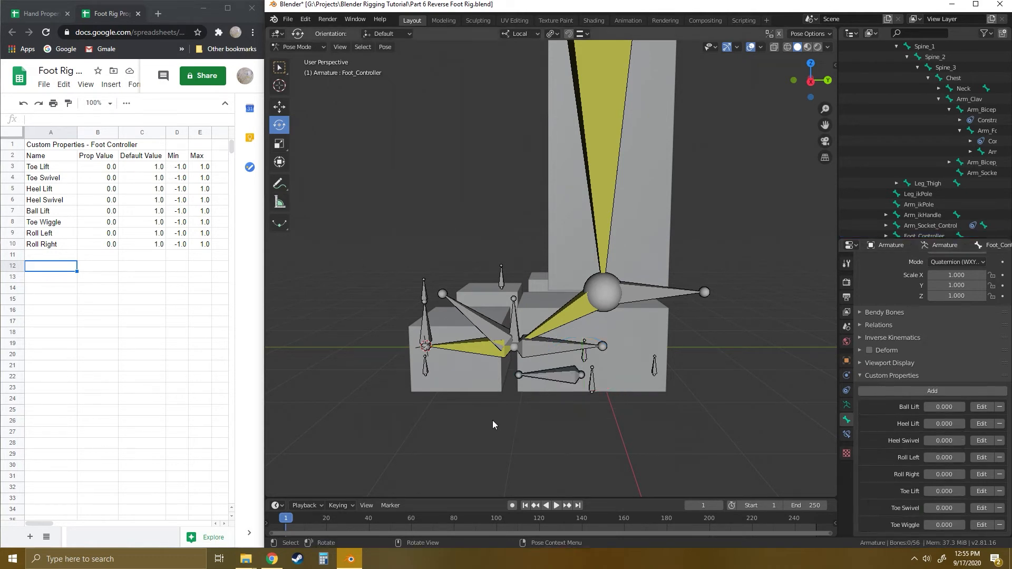
# - Select the FootRig_ToeWiggle bone and test-rotate it about its local X axis, cancelling the rotation
pyautogui.moveTo(493, 389); pyautogui.dragTo(477, 339, button='middle')
pyautogui.click(478, 323)
pyautogui.moveTo(517, 309); pyautogui.dragTo(522, 316)
pyautogui.press('Escape')
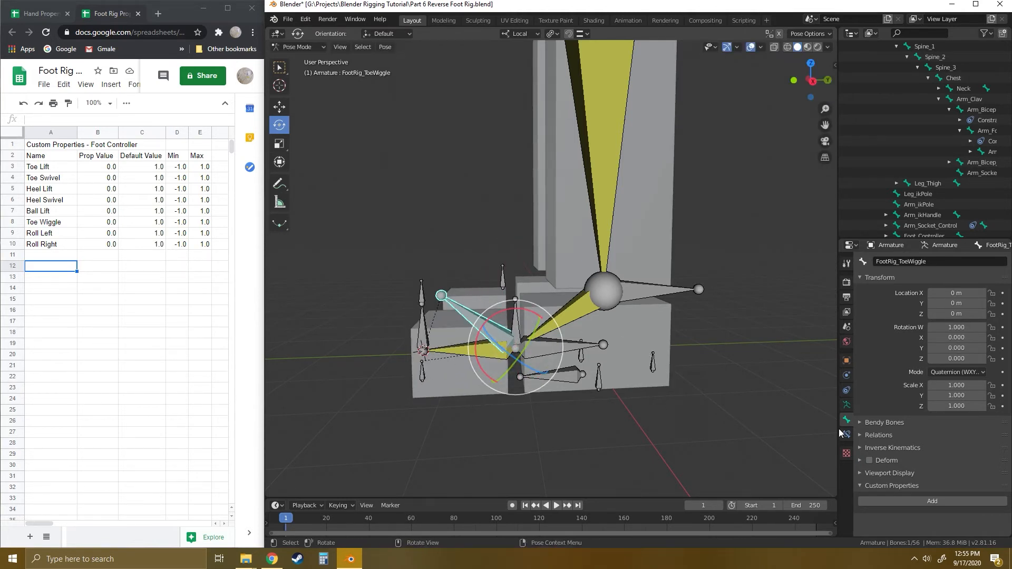
# - Add a driver to the FootRig_ToeWiggle bone's X rotation, using a Single Property variable with Armature and the copied Toe Wiggle data path
pyautogui.rightClick(959, 337)
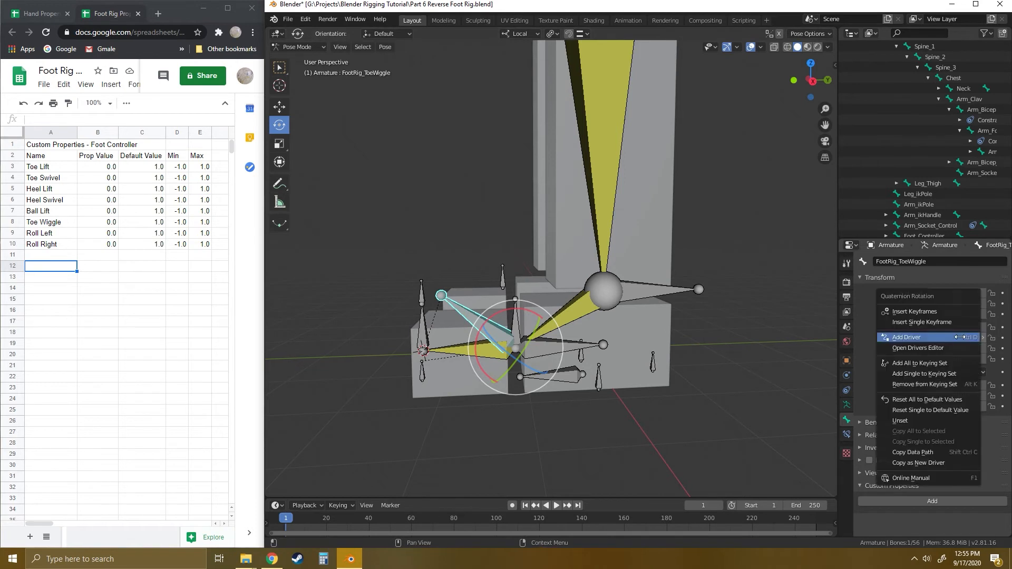
pyautogui.click(921, 337)
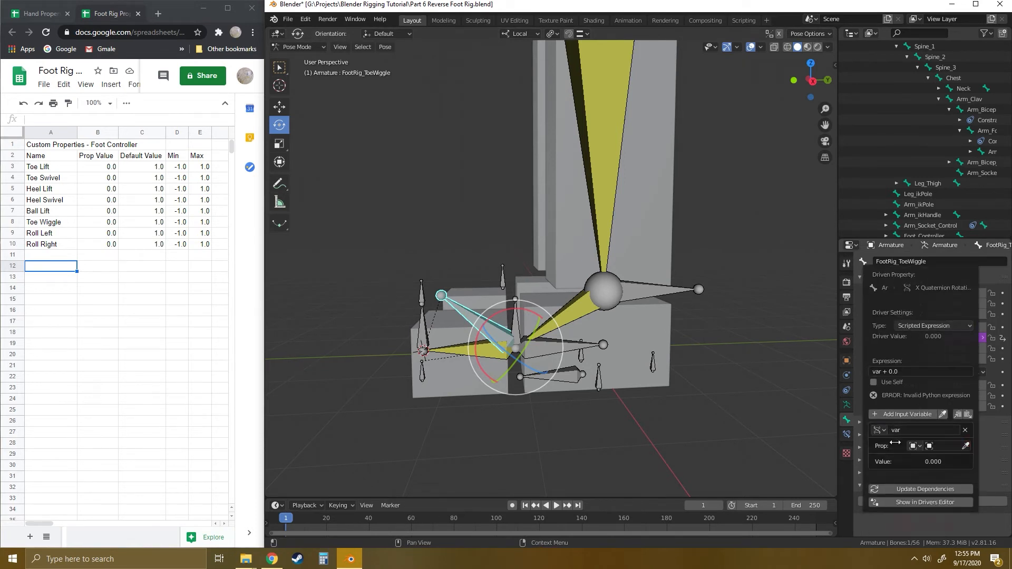
pyautogui.click(938, 446)
pyautogui.click(933, 345)
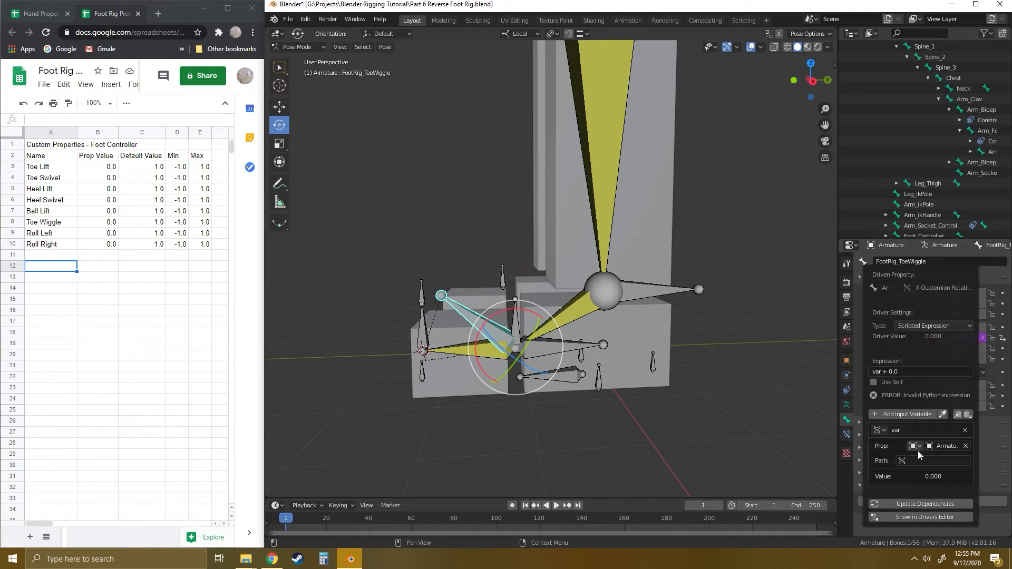
pyautogui.click(927, 460)
pyautogui.write('pose.bones["Foot_Controller"]["Toe Wiggle"]')
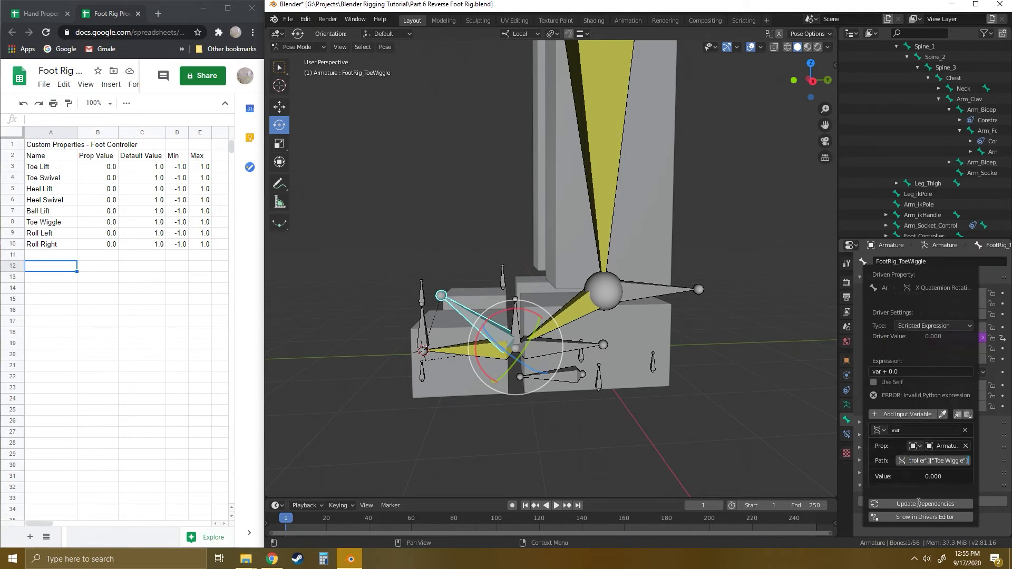
pyautogui.press('Return')
pyautogui.click(923, 492)
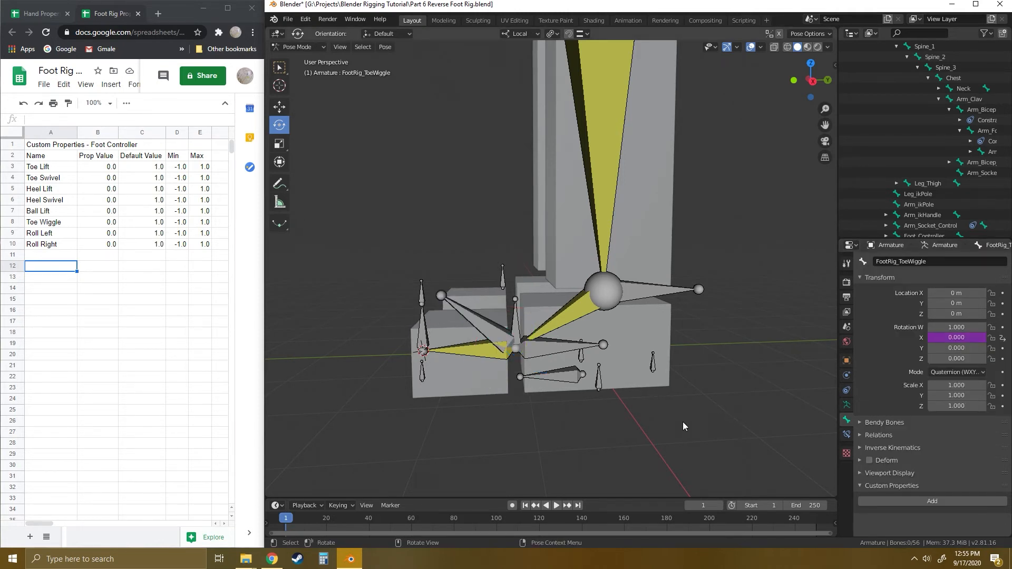
# - Test the Foot_Controller bone's custom properties from Ball Lift through Toe Wiggle on the foot rig, undoing the changes
pyautogui.moveTo(593, 409); pyautogui.dragTo(590, 399, button='middle')
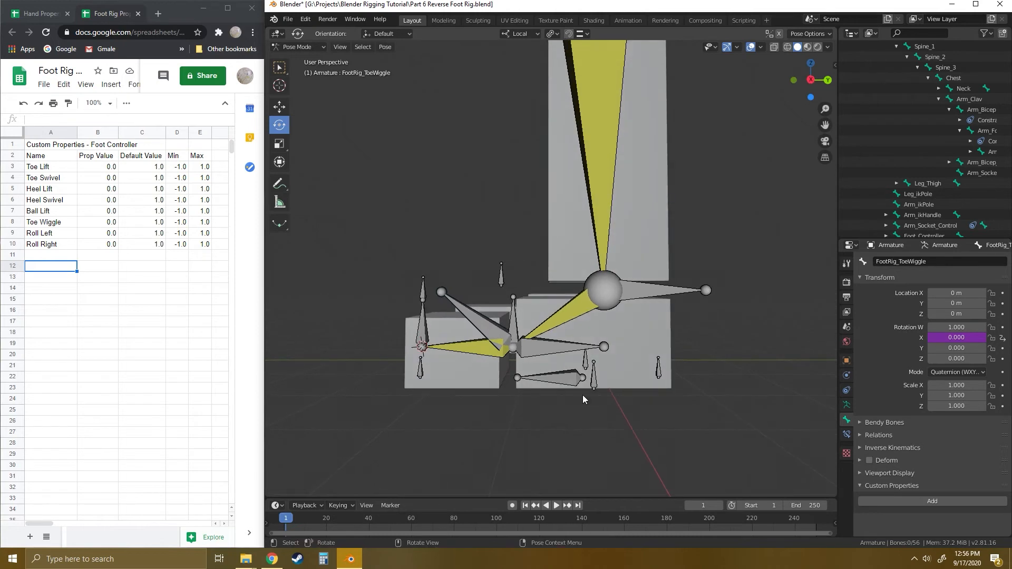
pyautogui.click(564, 380)
pyautogui.scroll(-5, 943, 416)
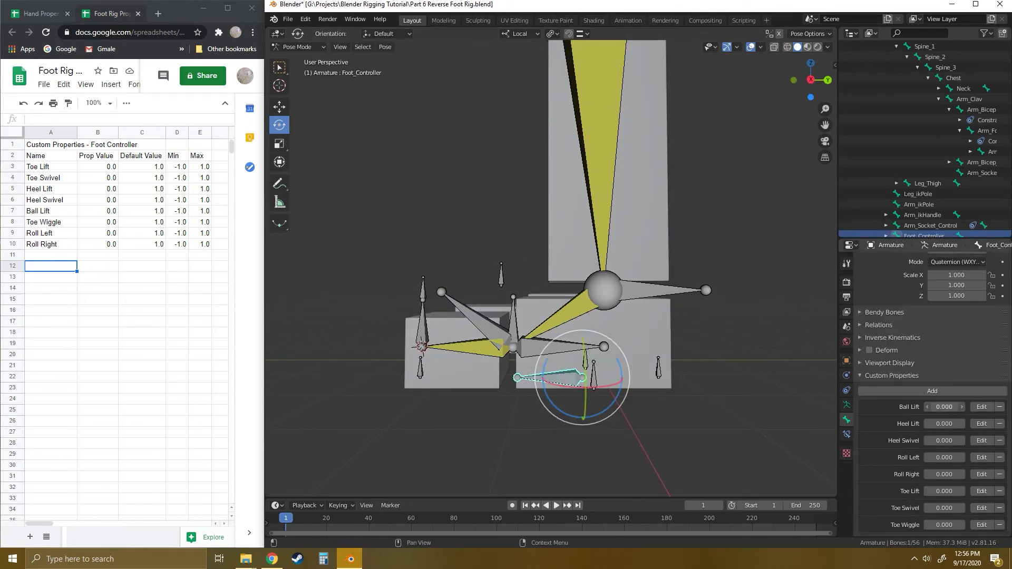
pyautogui.moveTo(943, 407); pyautogui.dragTo(951, 524)
pyautogui.hotkey('ctrl', 'z')
pyautogui.hotkey('ctrl', 'z')
pyautogui.hotkey('ctrl', 'z')
pyautogui.hotkey('ctrl', 'z')
pyautogui.hotkey('ctrl', 'z')
pyautogui.hotkey('ctrl', 'z')
pyautogui.hotkey('ctrl', 'z')
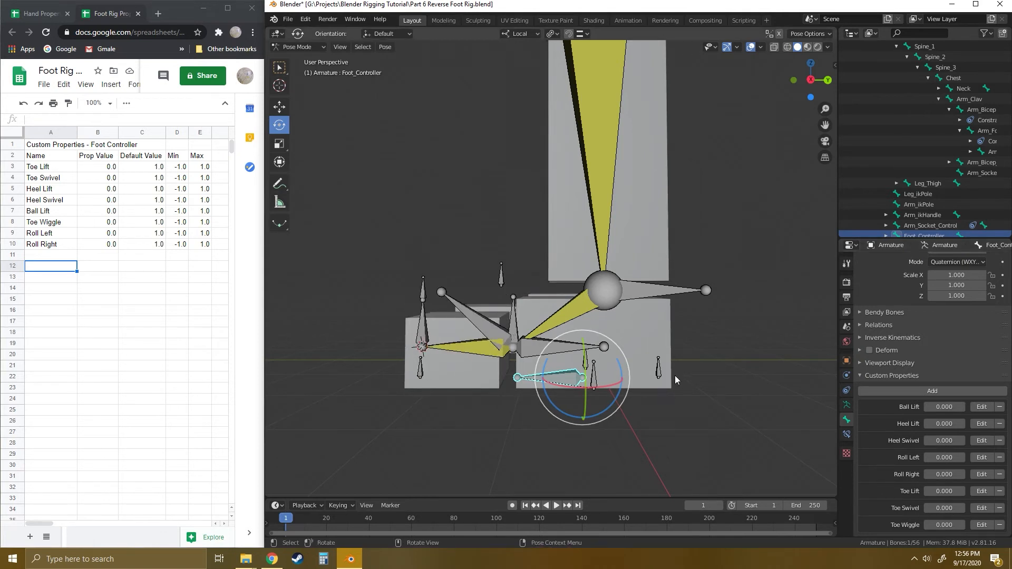
# - Deselect the foot bones and select the Hand_Controller bone above the hand
pyautogui.moveTo(678, 377); pyautogui.dragTo(729, 390, button='middle')
pyautogui.click(728, 390)
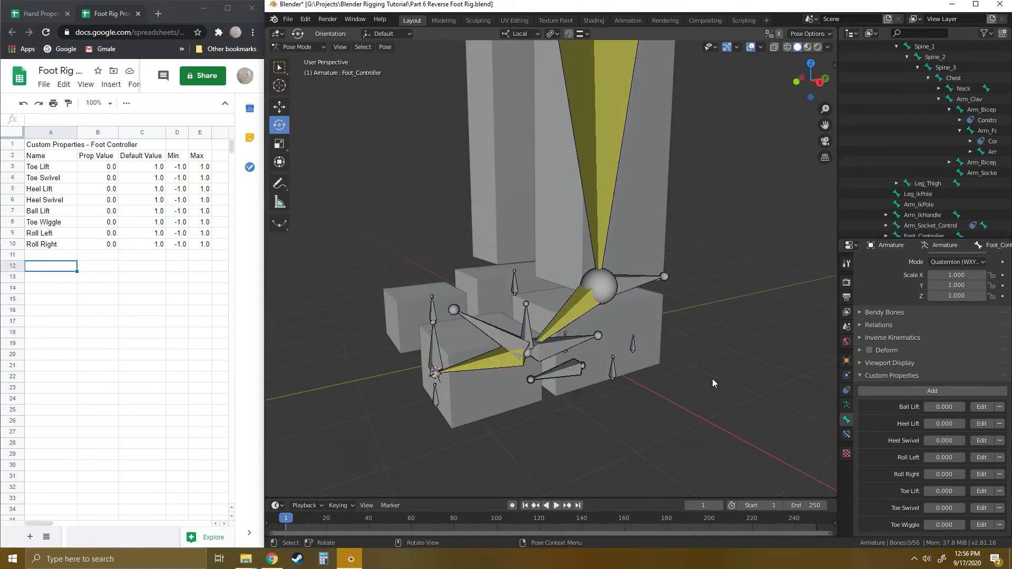
pyautogui.moveTo(726, 318); pyautogui.dragTo(559, 268, button='middle')
pyautogui.click(559, 268)
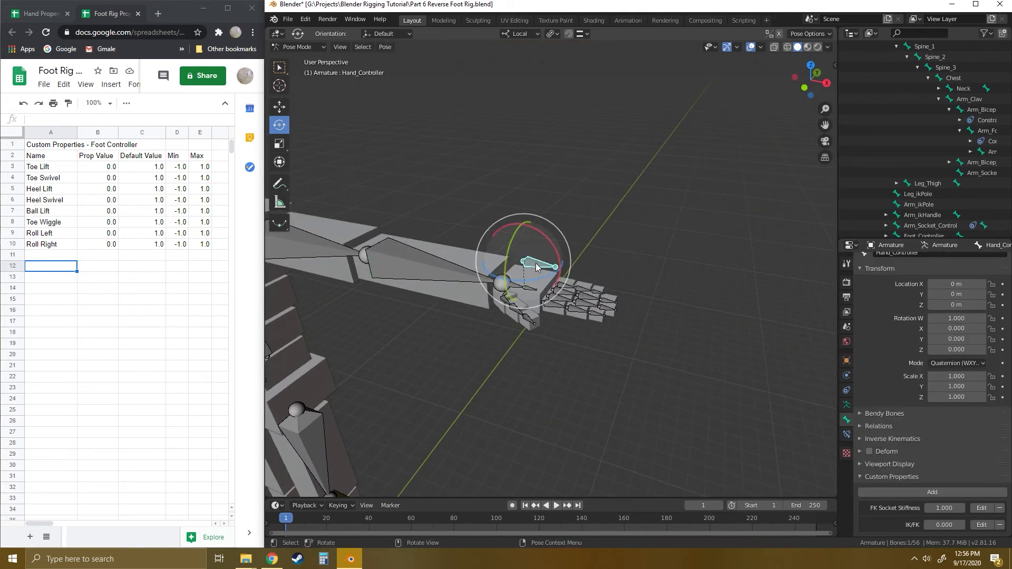
# - Bring up the Hand Controller custom-property spreadsheet and highlight its rows from Hand Bend through Thumb 3
pyautogui.press('KP_Decimal')
pyautogui.moveTo(685, 277)
pyautogui.mouseDown(button='middle')
pyautogui.moveTo(706, 270)
pyautogui.moveTo(652, 277)
pyautogui.moveTo(673, 270)
pyautogui.mouseUp(button='middle')
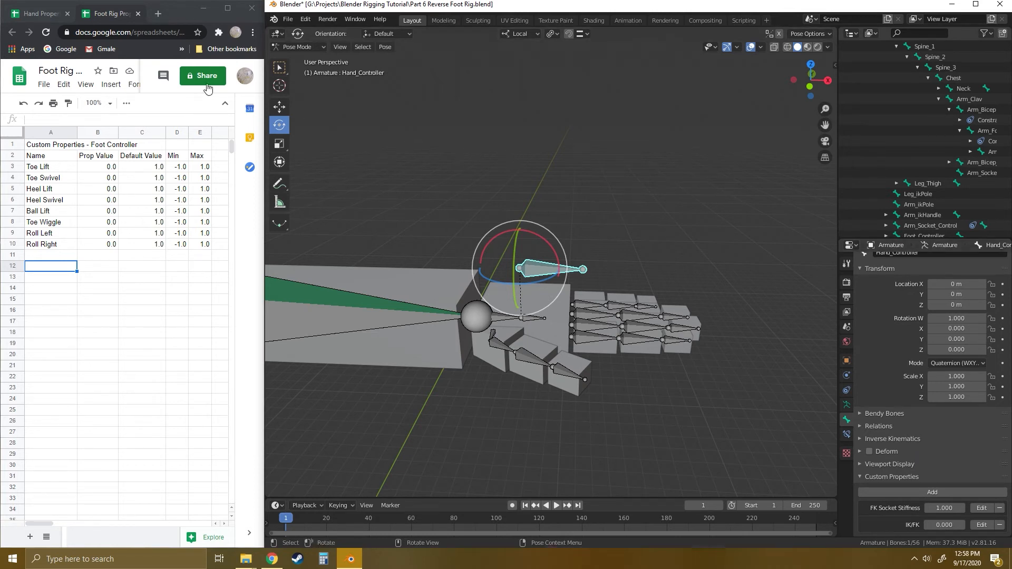
pyautogui.click(38, 15)
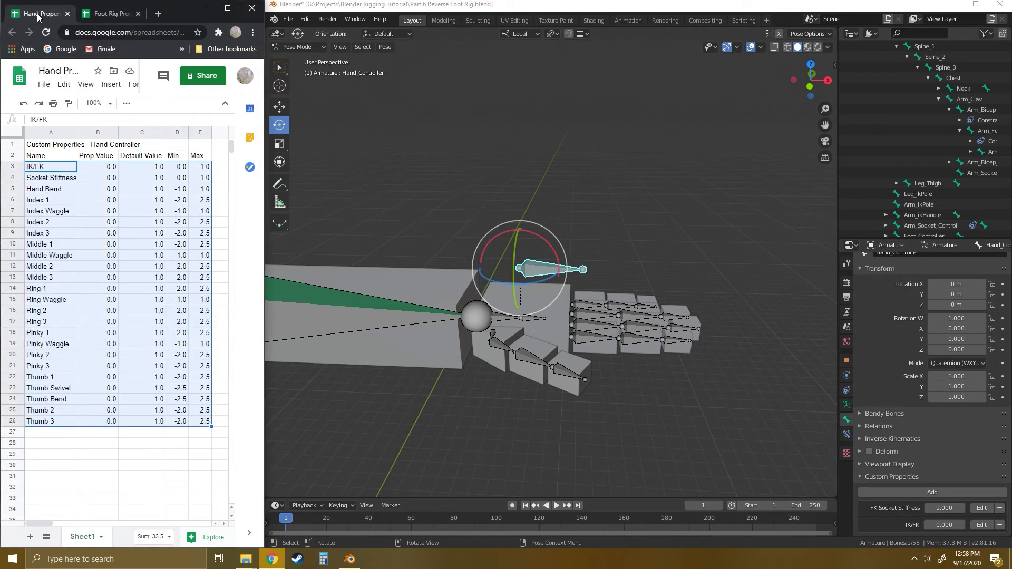
pyautogui.click(84, 446)
pyautogui.moveTo(36, 167); pyautogui.dragTo(204, 420)
pyautogui.click(48, 166)
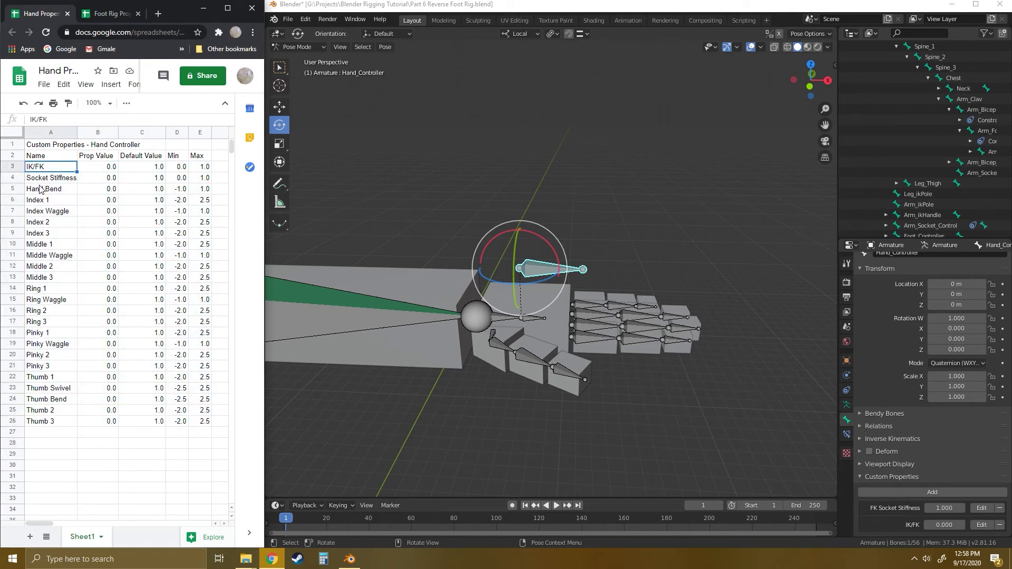
pyautogui.moveTo(40, 190); pyautogui.dragTo(205, 428)
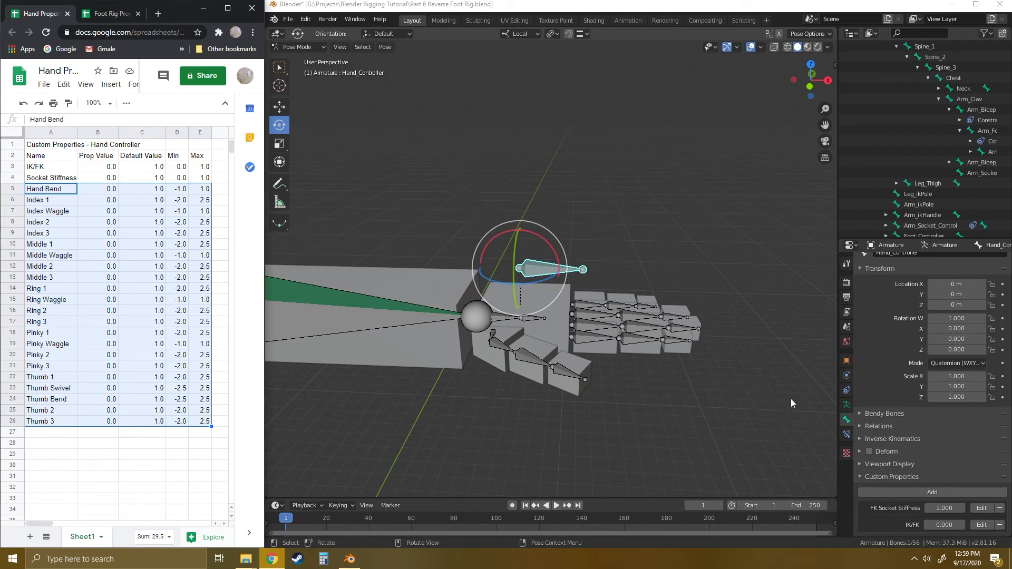
# - Add 22 new custom properties to the Hand_Controller bone and enlarge the properties editor to show them
pyautogui.click(879, 269)
pyautogui.click(928, 368)
pyautogui.click(928, 368)
pyautogui.click(928, 368)
pyautogui.click(928, 367)
pyautogui.click(928, 368)
pyautogui.click(928, 367)
pyautogui.click(927, 368)
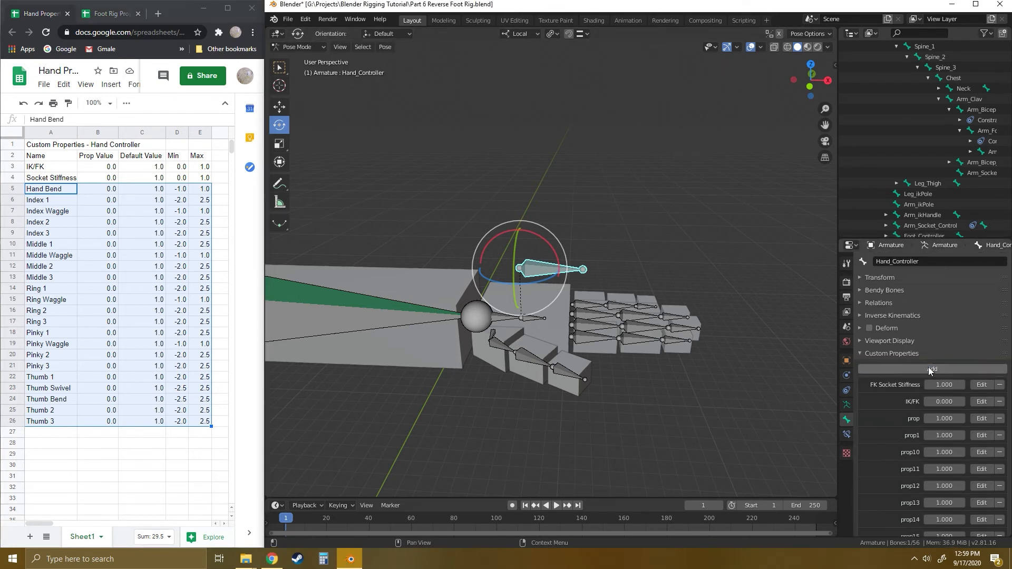
pyautogui.moveTo(930, 238); pyautogui.dragTo(930, 55)
# - Rename the first new custom property as Hand Bend, with value 0.0 and minimum -1.0
pyautogui.click(981, 235)
pyautogui.click(921, 247)
pyautogui.write('Hand Bend')
pyautogui.press('Tab')
pyautogui.write('0.0')
pyautogui.press('Tab')
pyautogui.press('Tab')
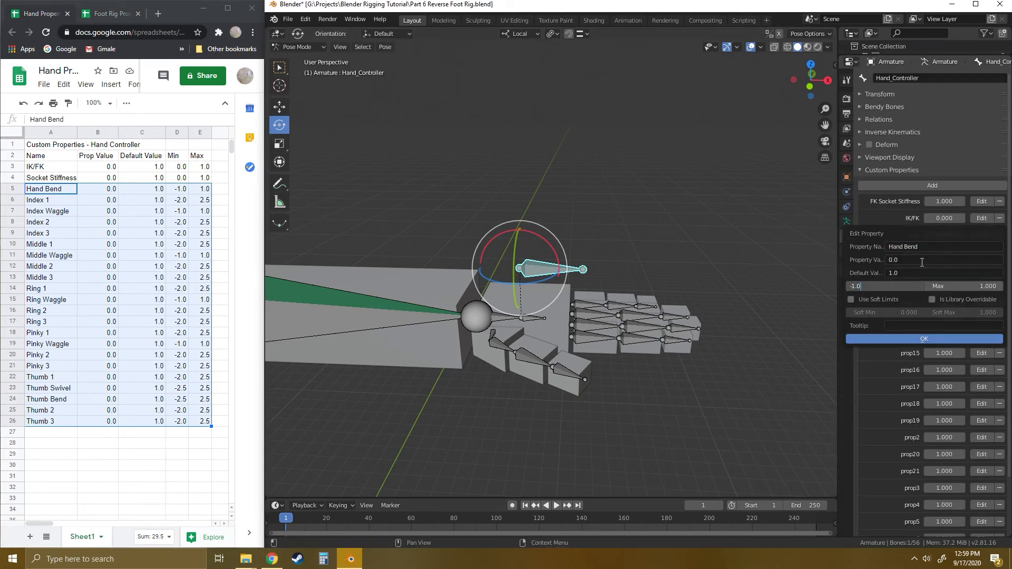
pyautogui.press('Return')
pyautogui.press('Return')
# - Rename the next unnamed custom property as Index 1, with value 0.0 and minimum -2.0
pyautogui.click(983, 251)
pyautogui.click(928, 266)
pyautogui.write('Index 1')
pyautogui.click(916, 280)
pyautogui.write('-2.0')
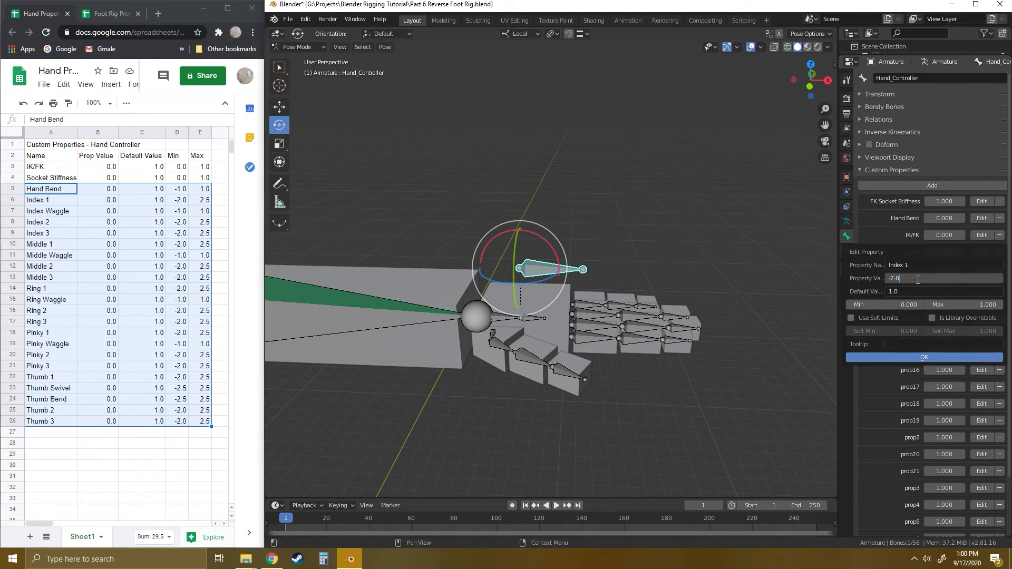
pyautogui.press('BackSpace')
pyautogui.press('BackSpace')
pyautogui.press('BackSpace')
pyautogui.press('BackSpace')
pyautogui.write('0.0')
pyautogui.press('Tab')
pyautogui.press('Tab')
pyautogui.write('-2.0')
pyautogui.click(925, 358)
# - Rename the next unnamed custom property as Index Waggle, with value 0.0 and minimum -1.0
pyautogui.click(981, 269)
pyautogui.click(935, 280)
pyautogui.write('Index Waggle 0.0 1.0 ')
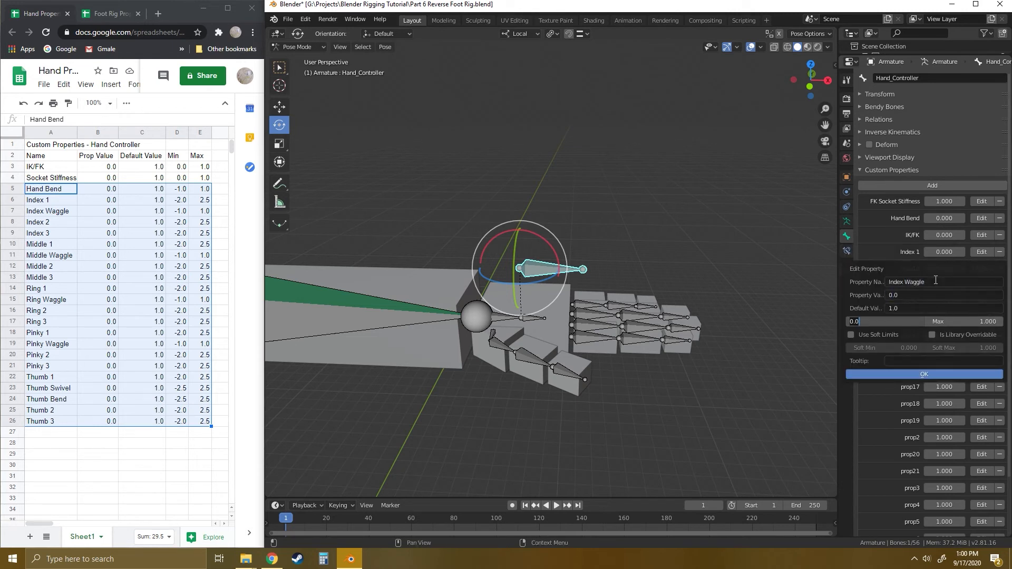
pyautogui.write('-1.0')
pyautogui.click(924, 375)
# - Rename the next two unnamed custom properties as Index 2 and Index 3, each with value 0.0
pyautogui.click(984, 285)
pyautogui.click(919, 298)
pyautogui.write('Index 2')
pyautogui.press('Tab')
pyautogui.write('0.0')
pyautogui.press('Tab')
pyautogui.press('Tab')
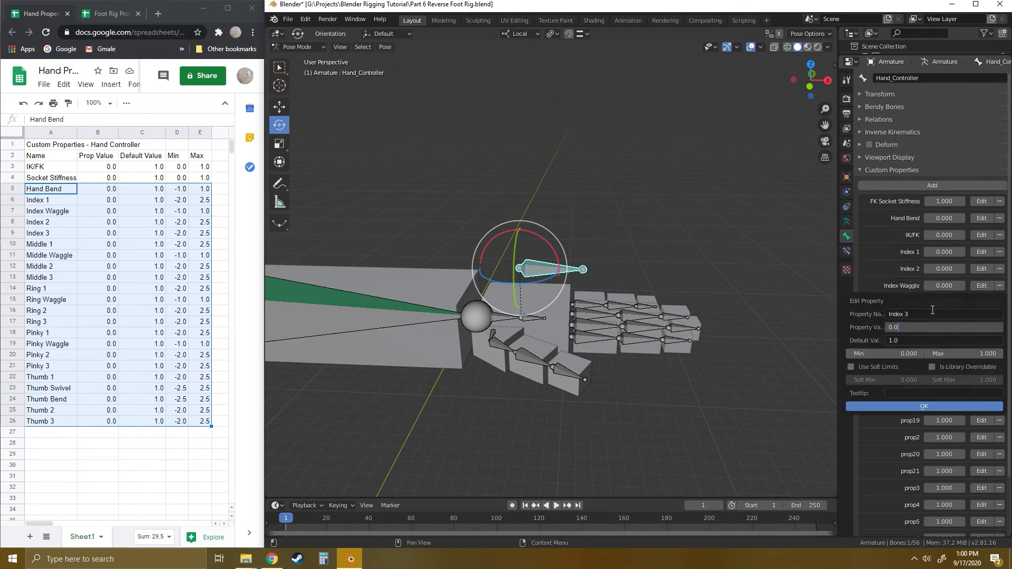
pyautogui.click(924, 406)
# - Rename the next unnamed custom property as Middle 1, with value 0.0, minimum -2 and maximum 2.5
pyautogui.click(981, 319)
pyautogui.click(931, 333)
pyautogui.write('Middle 1')
pyautogui.click(913, 347)
pyautogui.write('0.0')
pyautogui.press('Tab')
pyautogui.press('Tab')
pyautogui.write('-2')
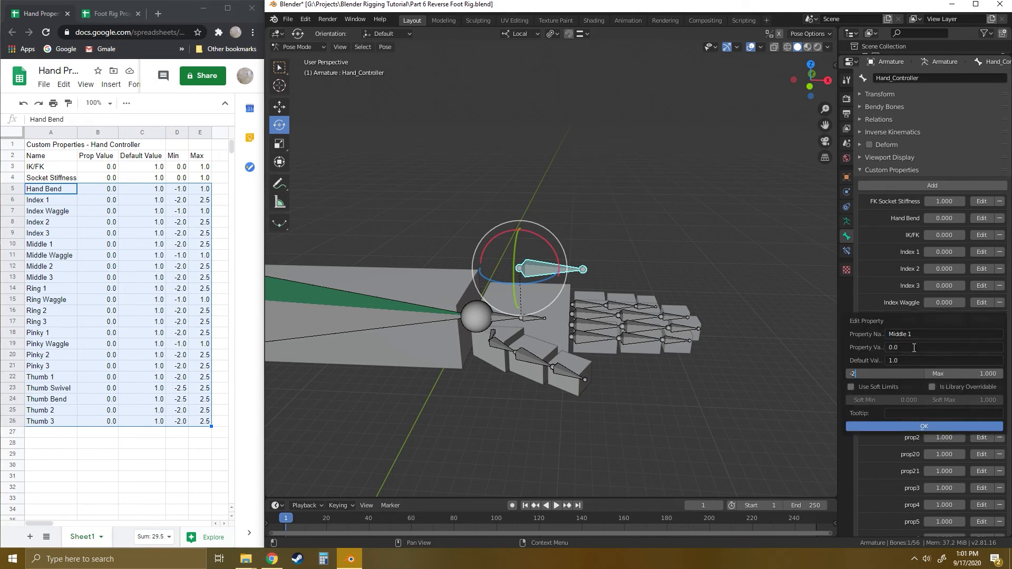
pyautogui.write('2.5')
pyautogui.click(924, 427)
# - Rename the next two unnamed custom properties as Middle Waggle and Middle 2, each with value 0.0
pyautogui.click(982, 337)
pyautogui.write('Middle Waggle')
pyautogui.press('Tab')
pyautogui.press('Tab')
pyautogui.click(924, 442)
pyautogui.click(981, 353)
pyautogui.write('Middle 2')
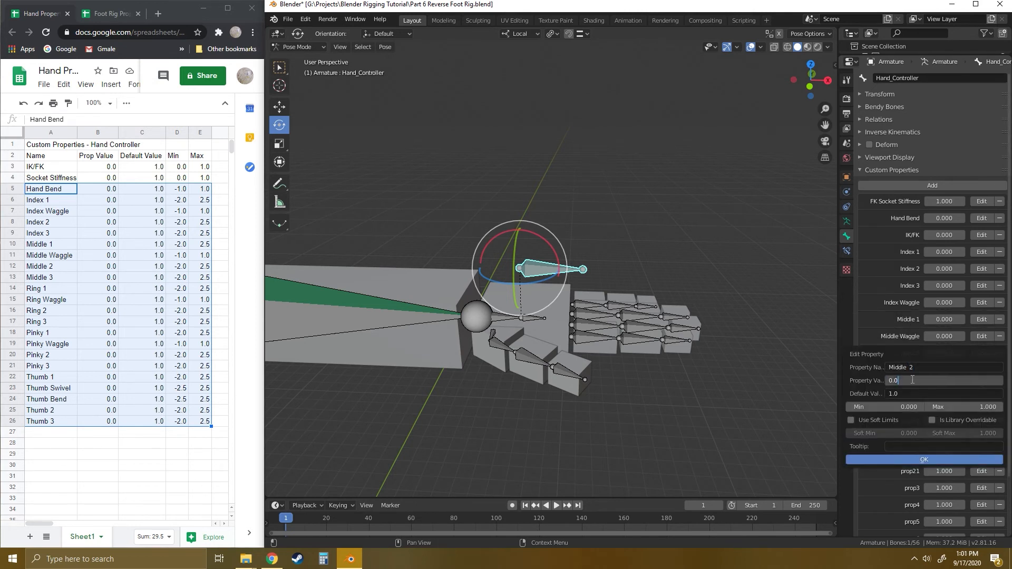
pyautogui.press('Tab')
pyautogui.press('Tab')
pyautogui.click(926, 460)
# - Rename the next unnamed custom property as Middle 3, with value 0.0, minimum -2 and maximum 2.5
pyautogui.click(981, 370)
pyautogui.click(920, 383)
pyautogui.write('Middle  3')
pyautogui.press('Tab')
pyautogui.write('0.0')
pyautogui.press('Tab')
pyautogui.press('Tab')
pyautogui.write('-2')
pyautogui.press('Tab')
pyautogui.write('2.5')
pyautogui.press('Tab')
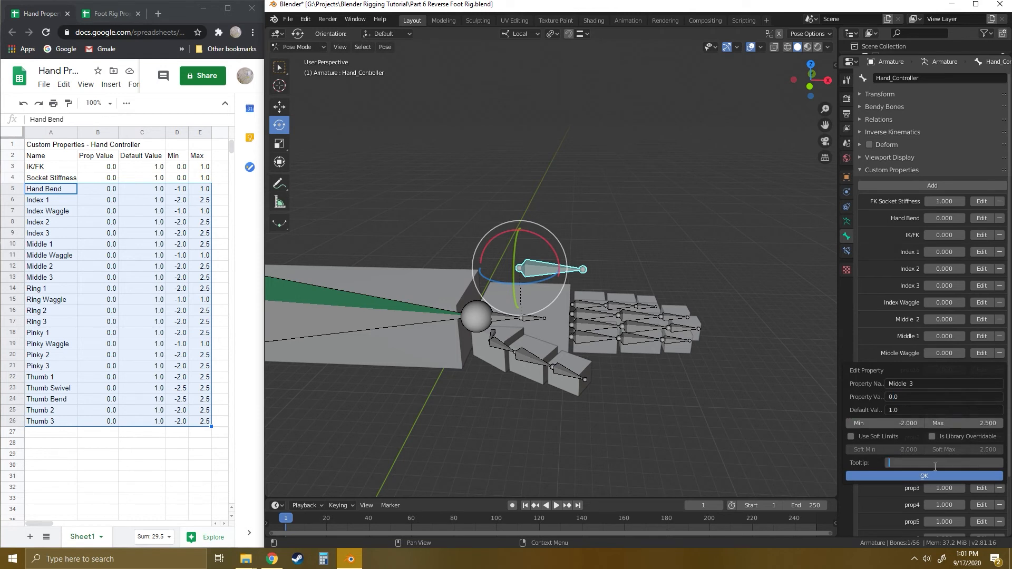
pyautogui.click(928, 476)
pyautogui.click(928, 426)
# - Rename the next unnamed custom property as Ring 1, with value 0.0
pyautogui.click(981, 386)
pyautogui.click(921, 398)
pyautogui.write('Ring')
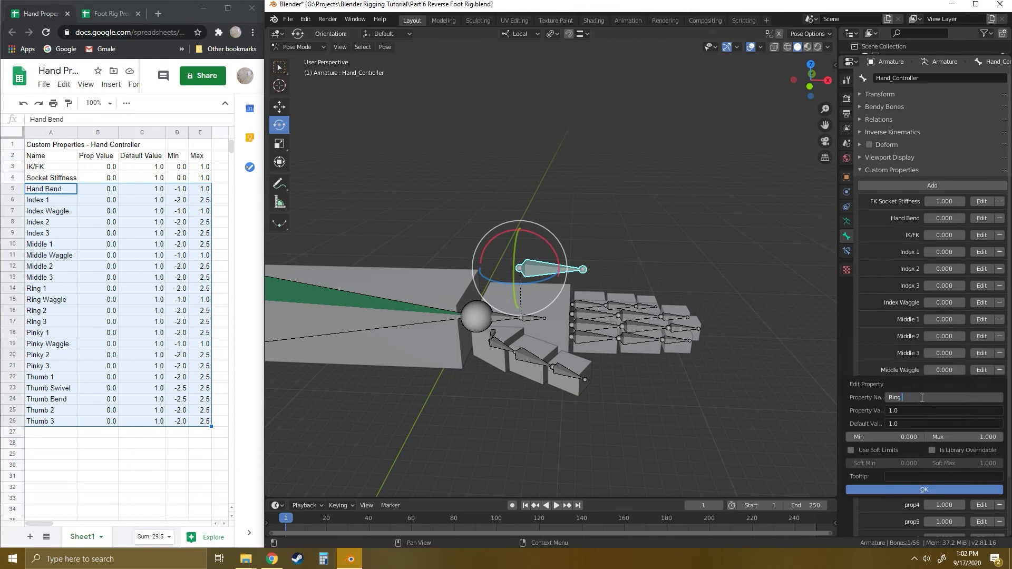
pyautogui.press('BackSpace')
pyautogui.write('ng 1')
pyautogui.press('Tab')
pyautogui.write('0.0')
# - Rename the next two unnamed custom properties as Ring 2 and Ring 3, each with value 0.0
pyautogui.click(981, 403)
pyautogui.click(936, 416)
pyautogui.write('Ring 2')
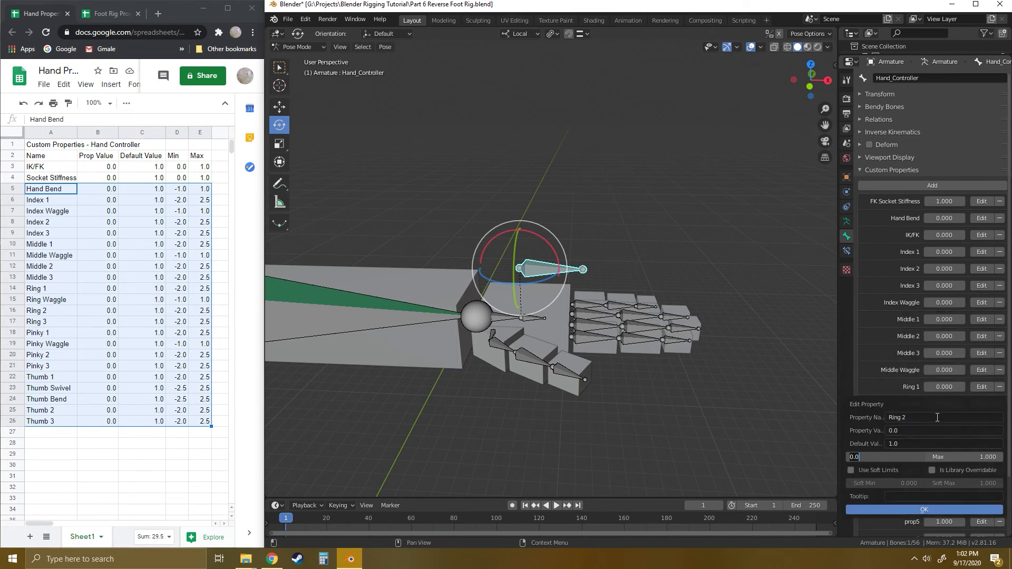
pyautogui.click(979, 422)
pyautogui.click(940, 436)
pyautogui.write('Ring 3')
pyautogui.press('Tab')
pyautogui.write('0.0')
pyautogui.click(930, 528)
# - Rename the next two unnamed custom properties as Ring Waggle and Pinky 1, with value 0.0 for Pinky 1
pyautogui.click(972, 437)
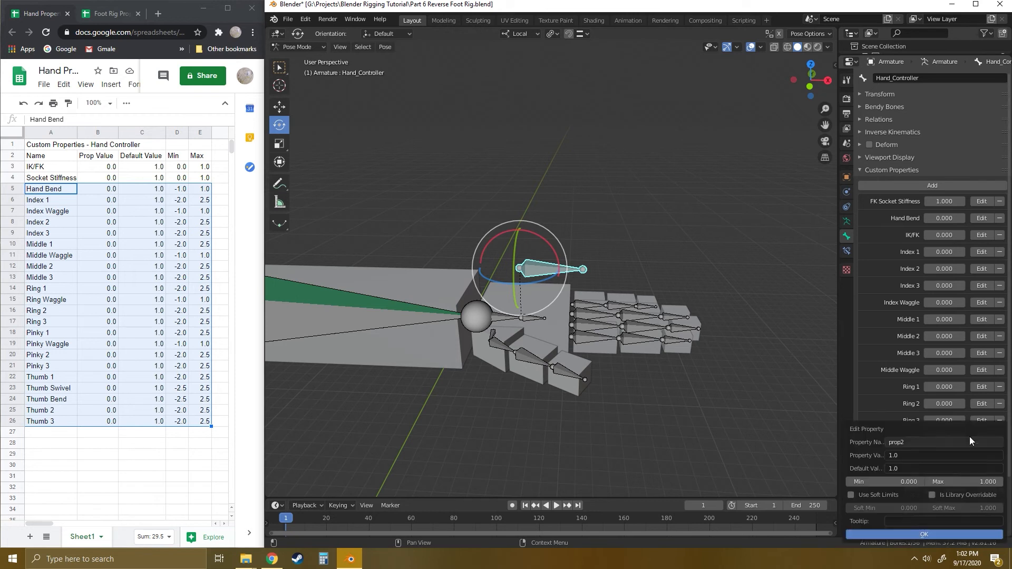
pyautogui.click(940, 441)
pyautogui.write('Ring Waggle')
pyautogui.press('Return')
pyautogui.click(924, 533)
pyautogui.click(981, 455)
pyautogui.click(919, 442)
pyautogui.write('Pinky 1')
pyautogui.press('Tab')
pyautogui.write('0.0')
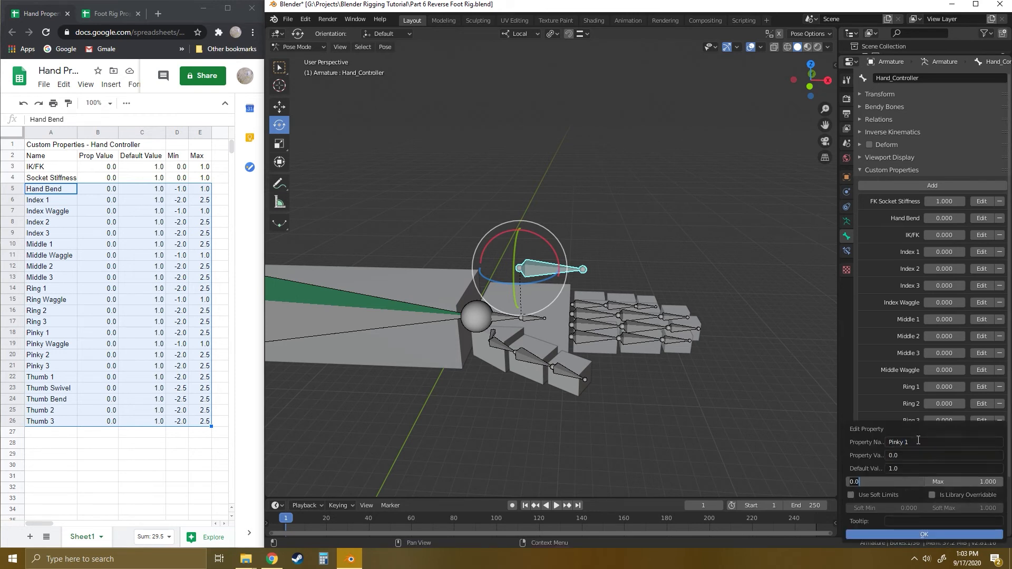
pyautogui.click(925, 534)
# - Rename the next two unnamed custom properties as Pinky 2 and Pinky 3, with minimum -2 for Pinky 3
pyautogui.click(981, 471)
pyautogui.click(916, 442)
pyautogui.write('Pinky 2')
pyautogui.click(925, 534)
pyautogui.click(981, 488)
pyautogui.click(927, 443)
pyautogui.write('Pinky 3')
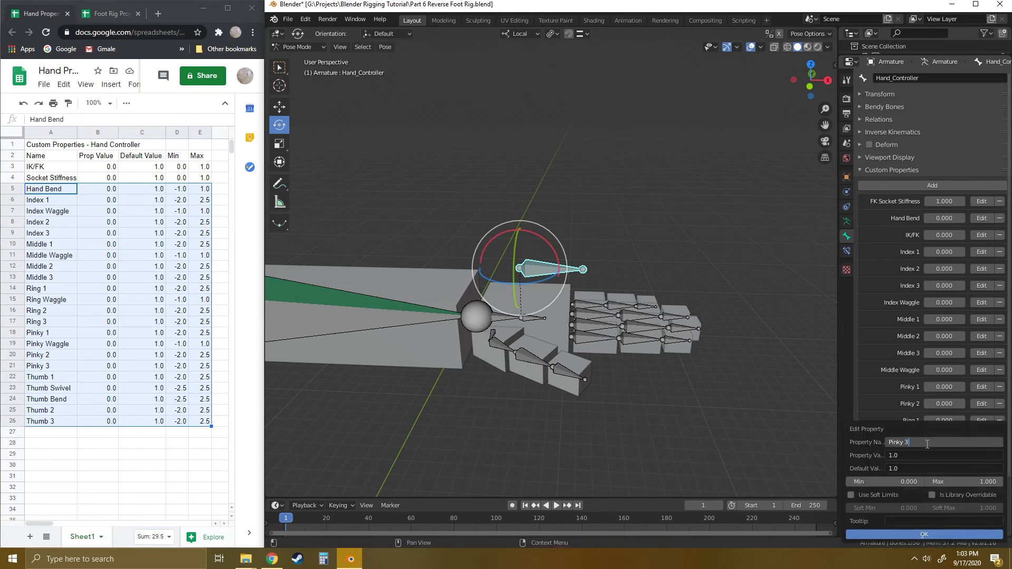
pyautogui.write('-2')
pyautogui.click(925, 534)
# - Rename the next unnamed custom property as Pinky Waggle, with value 0.0
pyautogui.click(981, 505)
pyautogui.click(924, 444)
pyautogui.write('Pinky Waggle 0.0')
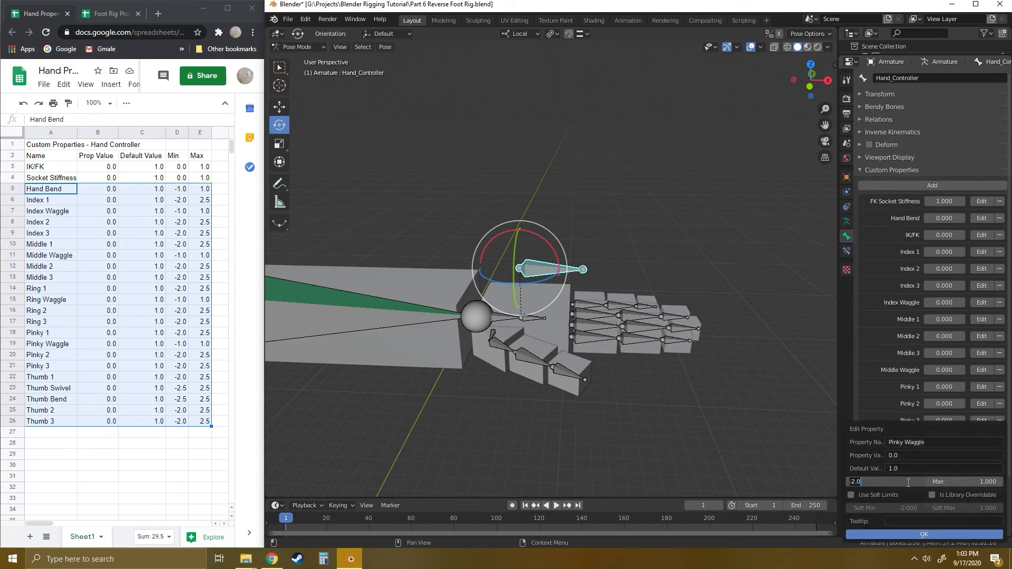
pyautogui.click(925, 534)
# - Rename the next unnamed custom property as Thumb 1, with value 0.0, minimum -2.0 and maximum 2.5
pyautogui.scroll(-3, 976, 459)
pyautogui.click(975, 460)
pyautogui.click(919, 442)
pyautogui.write('Thumb 1')
pyautogui.press('Tab')
pyautogui.write('0.0')
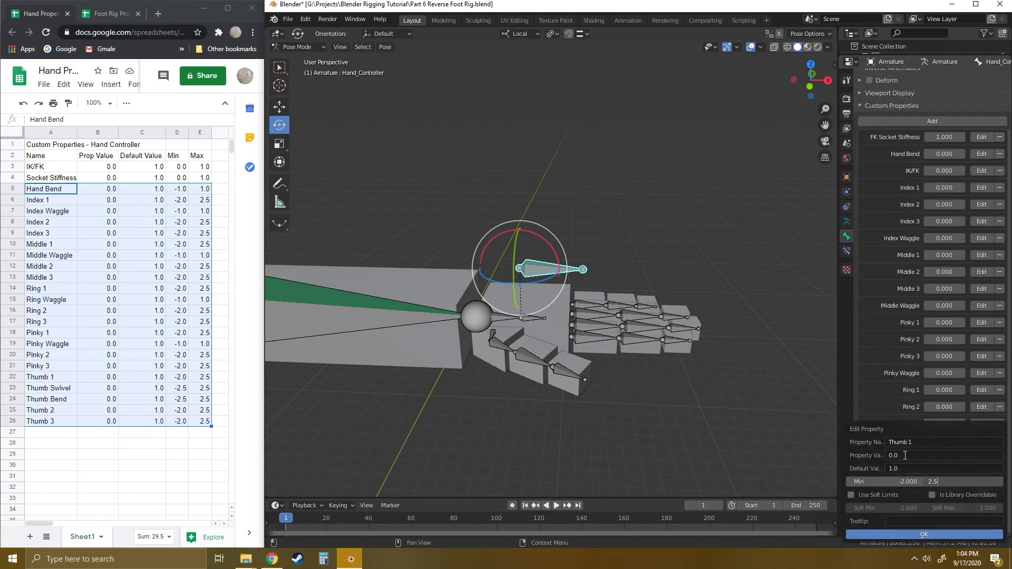
pyautogui.click(924, 533)
# - Rename the next two unnamed custom properties as Thumb 2 and Thumb 3, with value 0.0 for Thumb 2
pyautogui.click(981, 474)
pyautogui.click(917, 442)
pyautogui.write('Thumb 2')
pyautogui.press('Tab')
pyautogui.write('0.0')
pyautogui.click(923, 534)
pyautogui.click(981, 491)
pyautogui.click(913, 443)
pyautogui.write('Thumb 3')
pyautogui.click(925, 533)
pyautogui.click(948, 508)
# - Rename the last two unnamed custom properties as Thumb Swivel and Thumb Bend, with value 0.0 for Thumb Swivel
pyautogui.click(982, 508)
pyautogui.click(916, 442)
pyautogui.write('Thumb Swivel')
pyautogui.press('Tab')
pyautogui.write('0.0')
pyautogui.click(912, 483)
pyautogui.click(924, 533)
pyautogui.click(981, 525)
pyautogui.click(917, 442)
pyautogui.write('Thumb Bend')
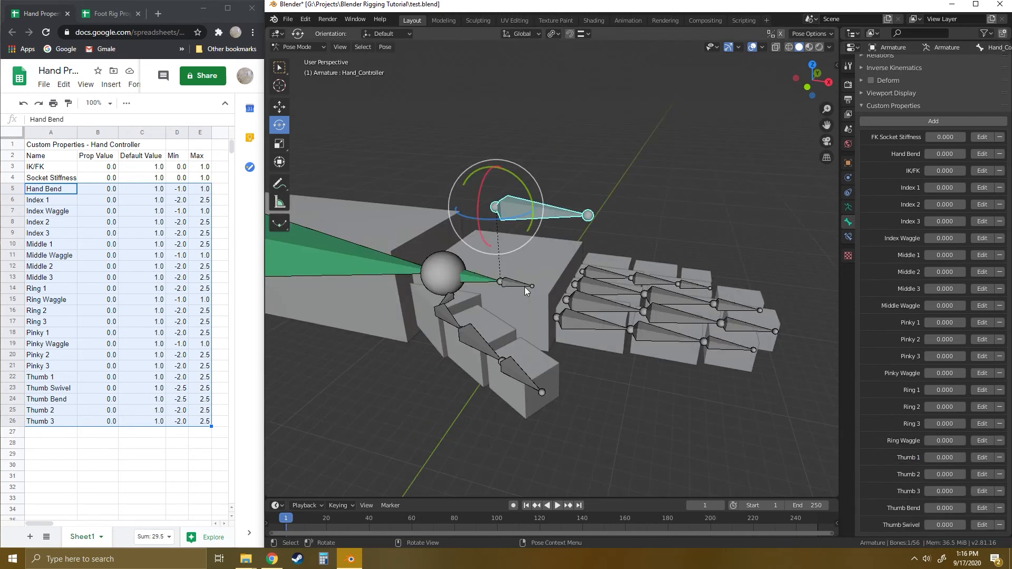
# - Deselect the Hand_Controller bone and try copying its Hand Bend property, both as a new driver and as a data path
pyautogui.moveTo(525, 289); pyautogui.dragTo(567, 308, button='middle')
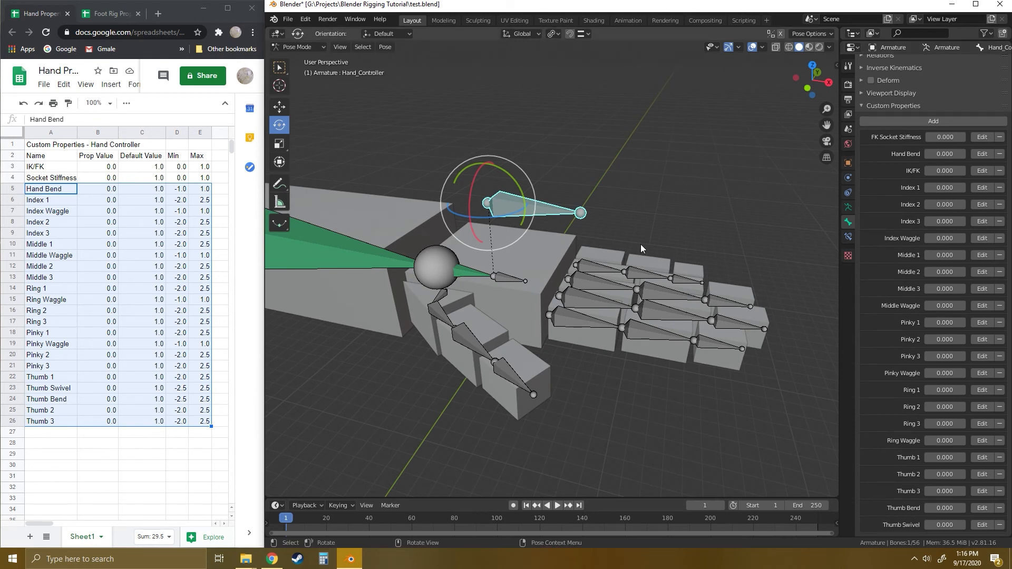
pyautogui.click(619, 195)
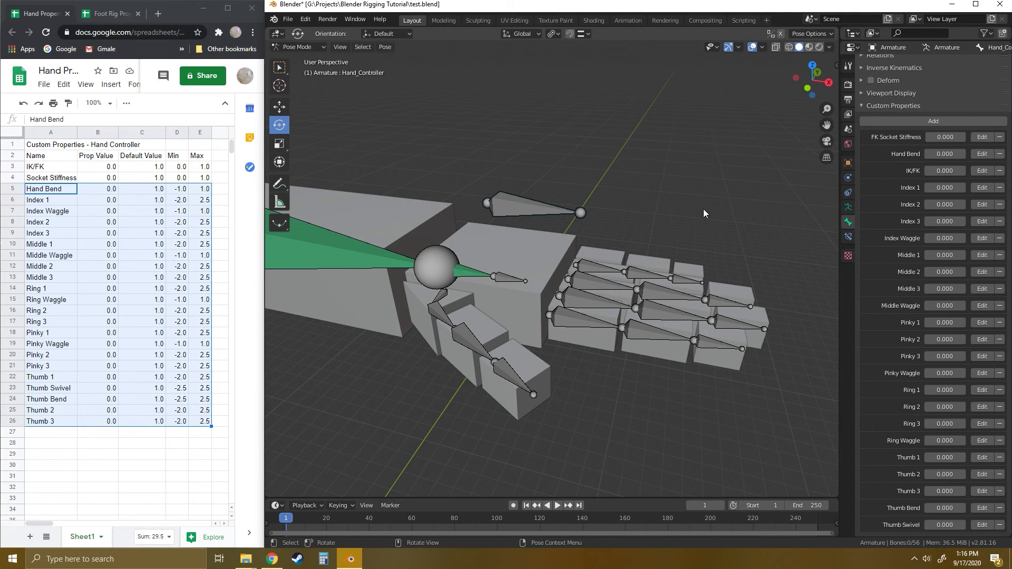
pyautogui.moveTo(722, 219); pyautogui.dragTo(671, 226, button='middle')
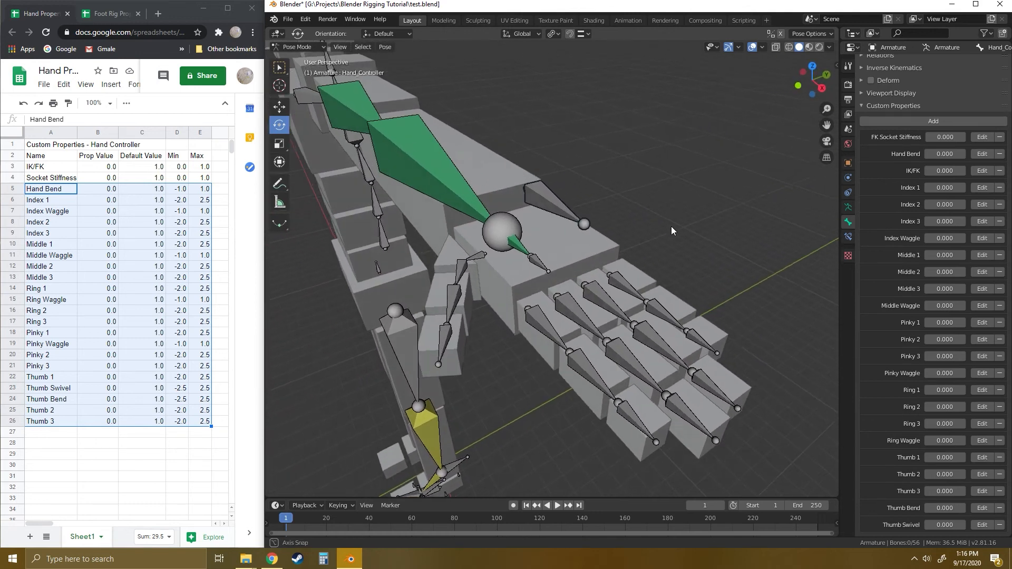
pyautogui.rightClick(945, 154)
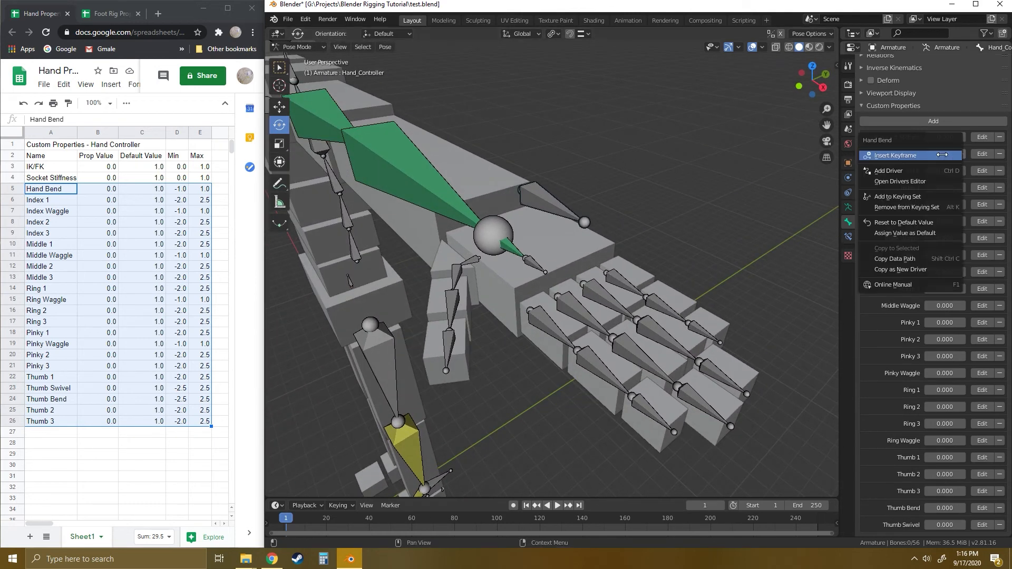
pyautogui.click(898, 268)
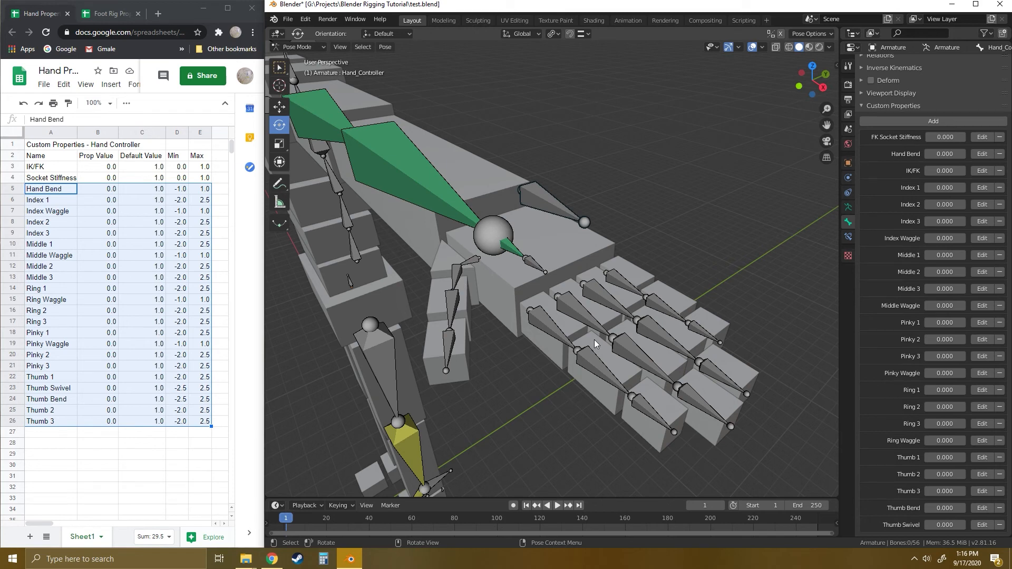
pyautogui.rightClick(945, 154)
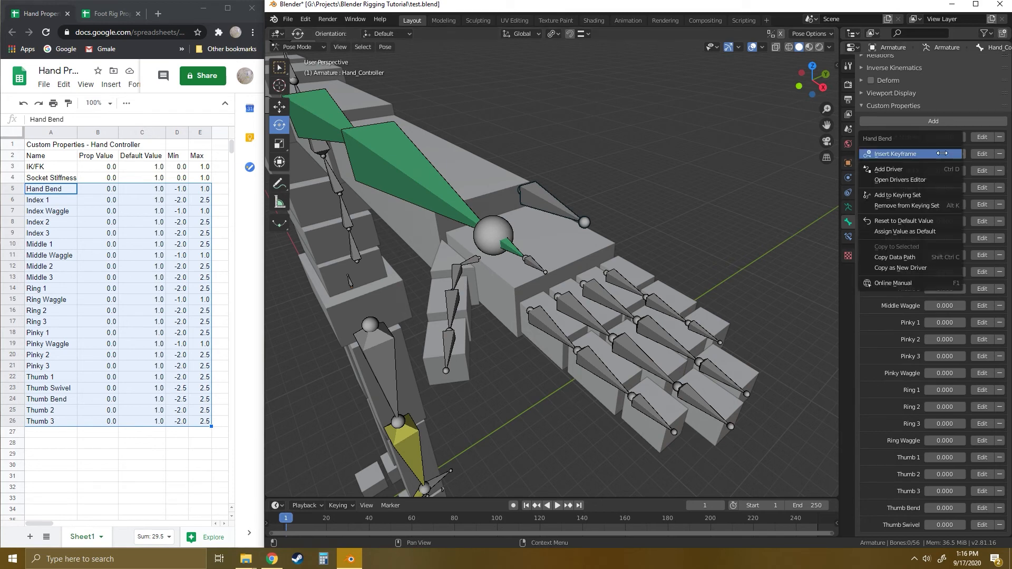
pyautogui.click(899, 257)
# - Select the Hand_Controller bone above the hand and copy its Hand Bend property as a new driver
pyautogui.scroll(2, 898, 257)
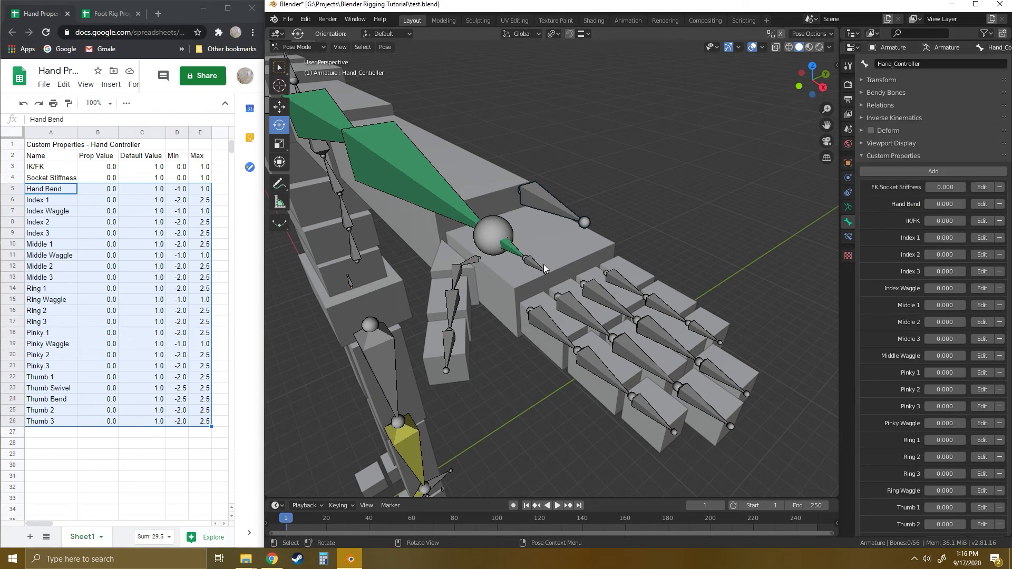
pyautogui.moveTo(636, 248); pyautogui.dragTo(675, 268, button='middle')
pyautogui.moveTo(584, 295); pyautogui.dragTo(598, 272, button='middle')
pyautogui.click(510, 210)
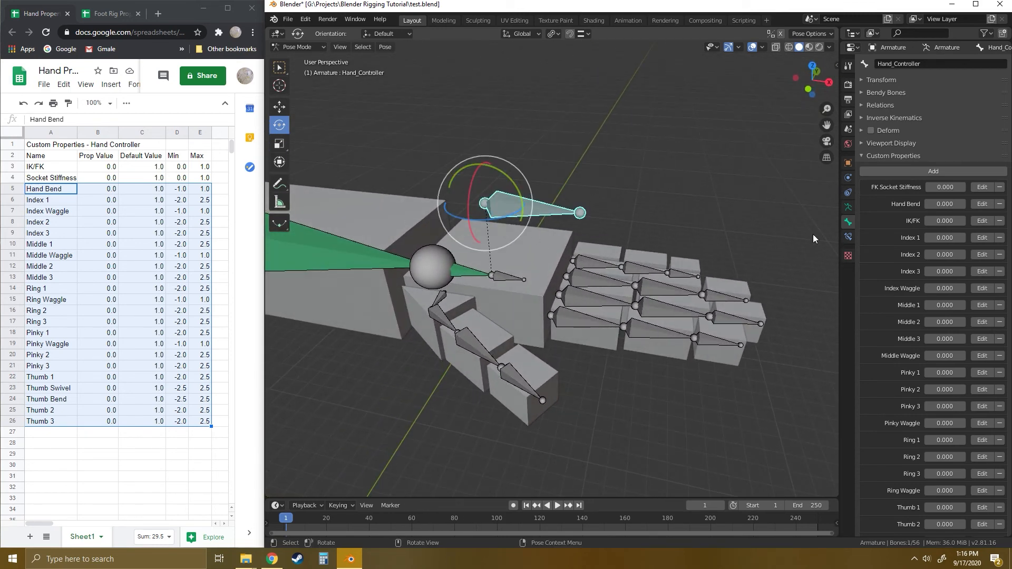
pyautogui.rightClick(946, 204)
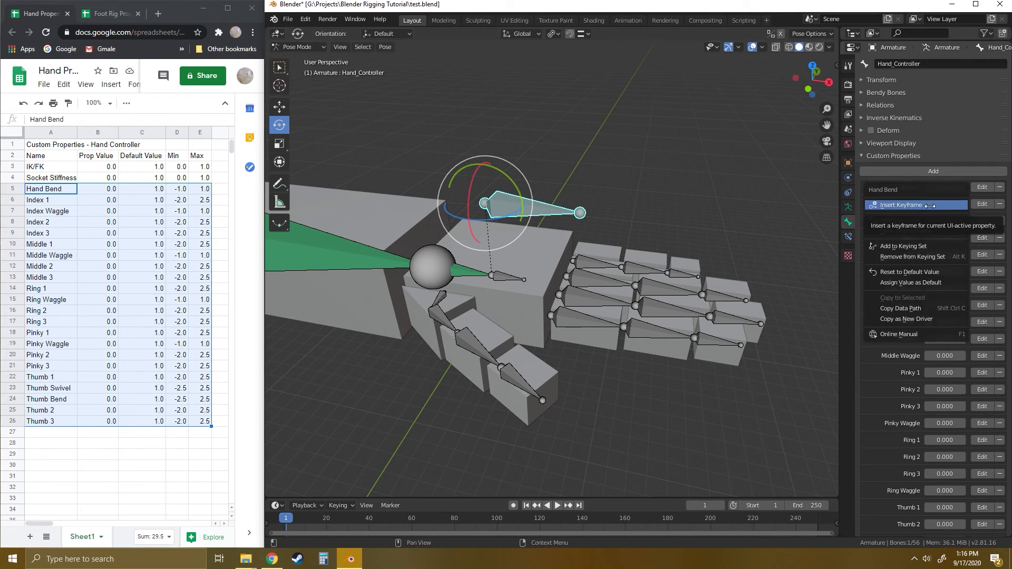
pyautogui.click(907, 319)
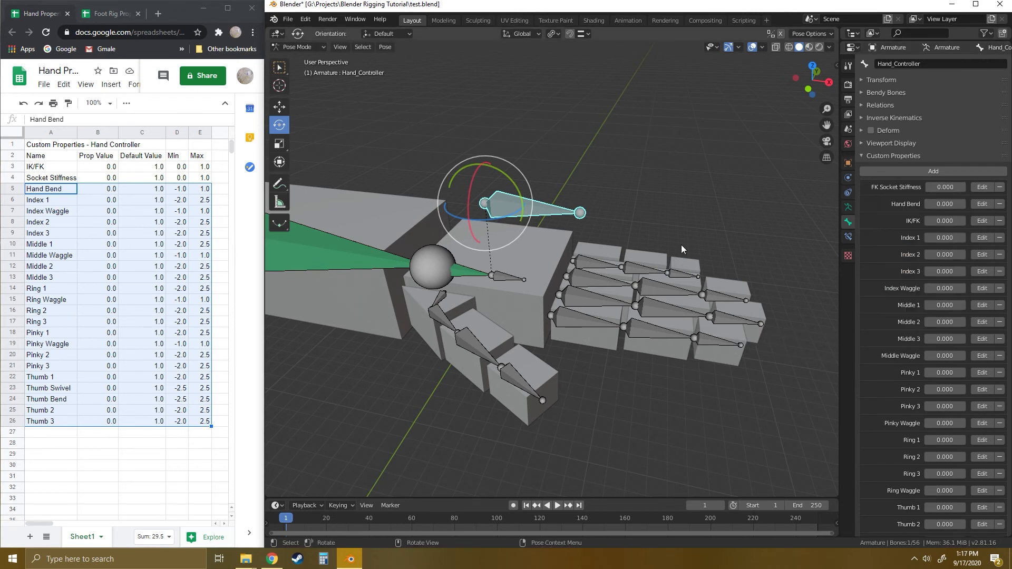
# - Examine the transform and custom properties of the Hand_Rotator, Hand_Controller and Finger_Thumb_Rotator bones
pyautogui.click(571, 250)
pyautogui.click(497, 278)
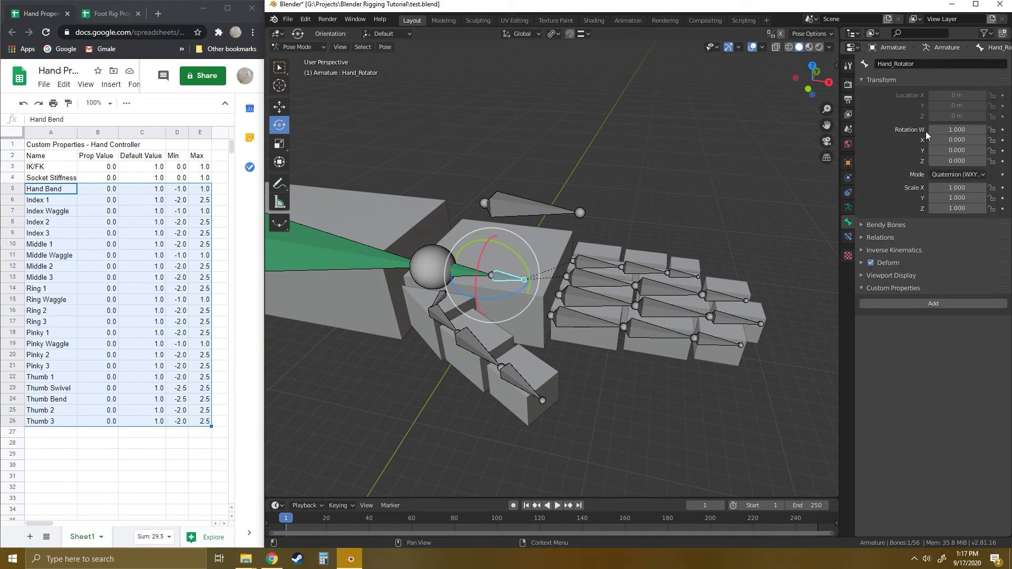
pyautogui.rightClick(955, 140)
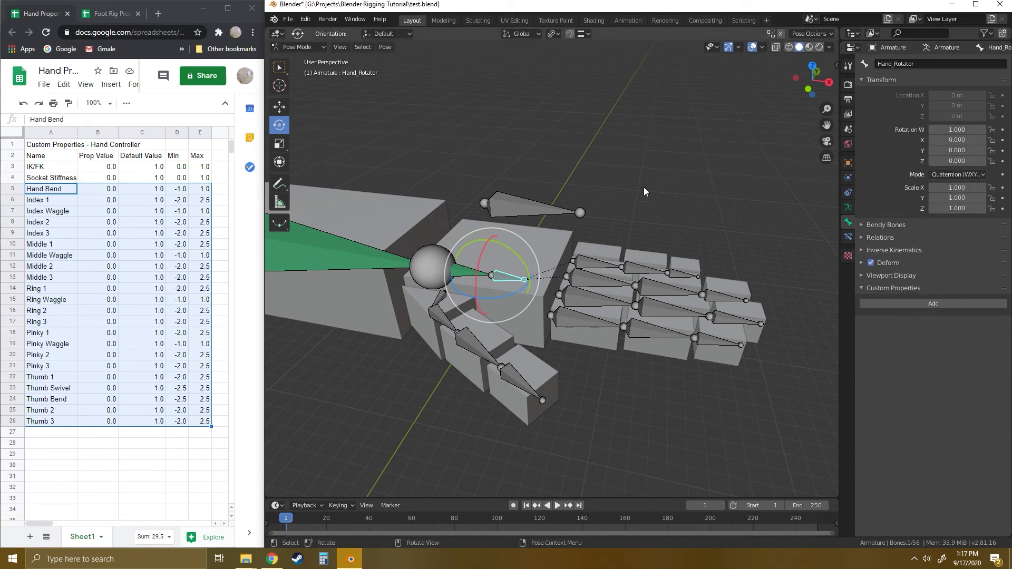
pyautogui.click(508, 204)
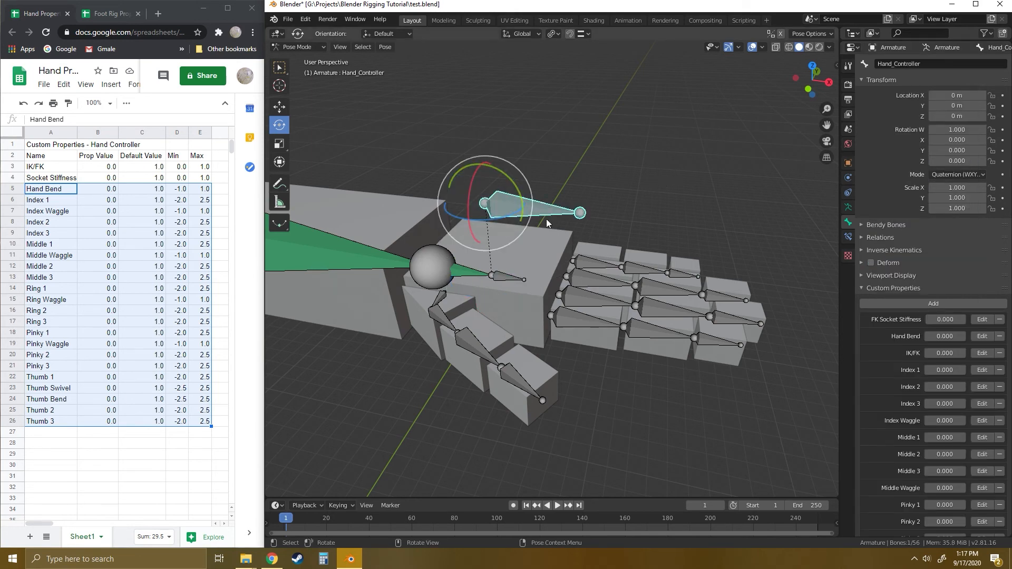
pyautogui.click(636, 197)
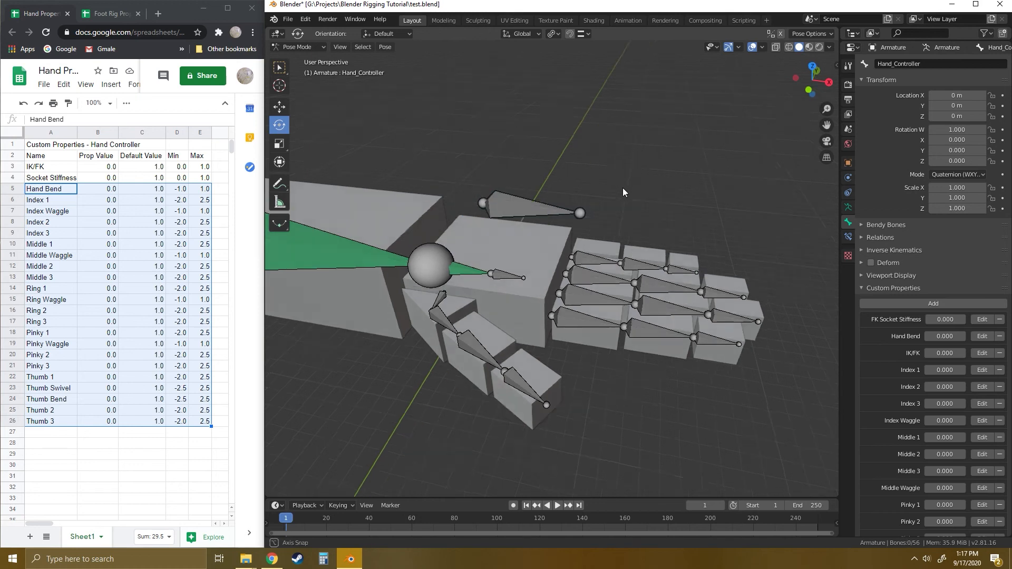
pyautogui.moveTo(622, 188); pyautogui.dragTo(465, 264, button='middle')
pyautogui.click(445, 289)
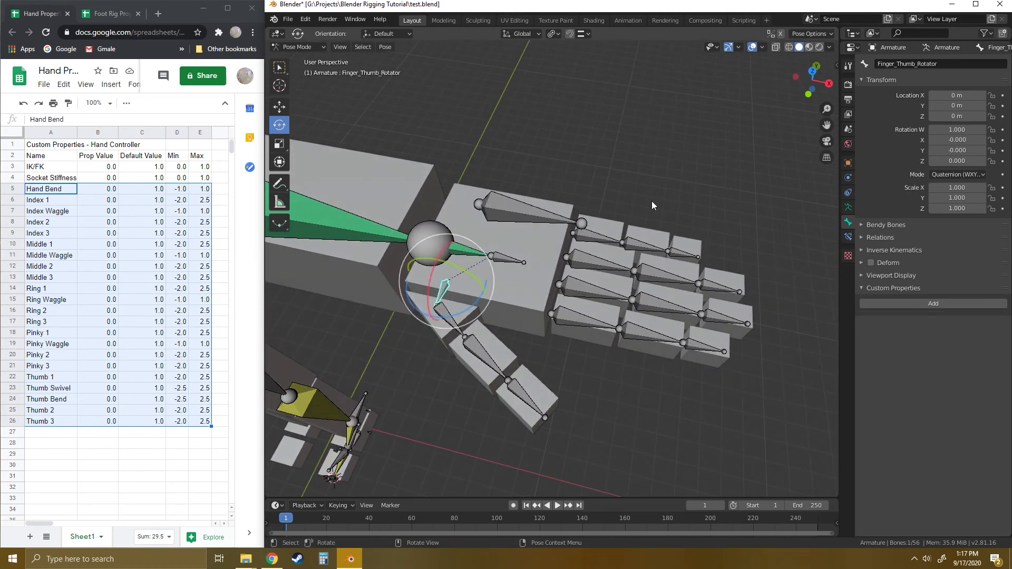
pyautogui.click(669, 187)
pyautogui.moveTo(606, 227); pyautogui.dragTo(562, 239, button='middle')
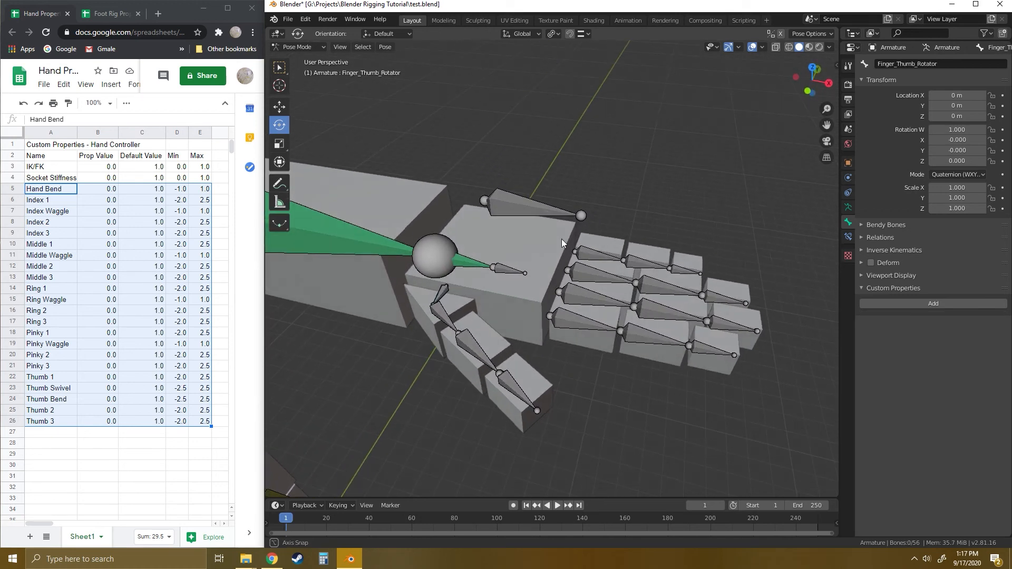
# - Copy the data path of the Hand_Controller bone's Hand Bend custom property
pyautogui.click(511, 206)
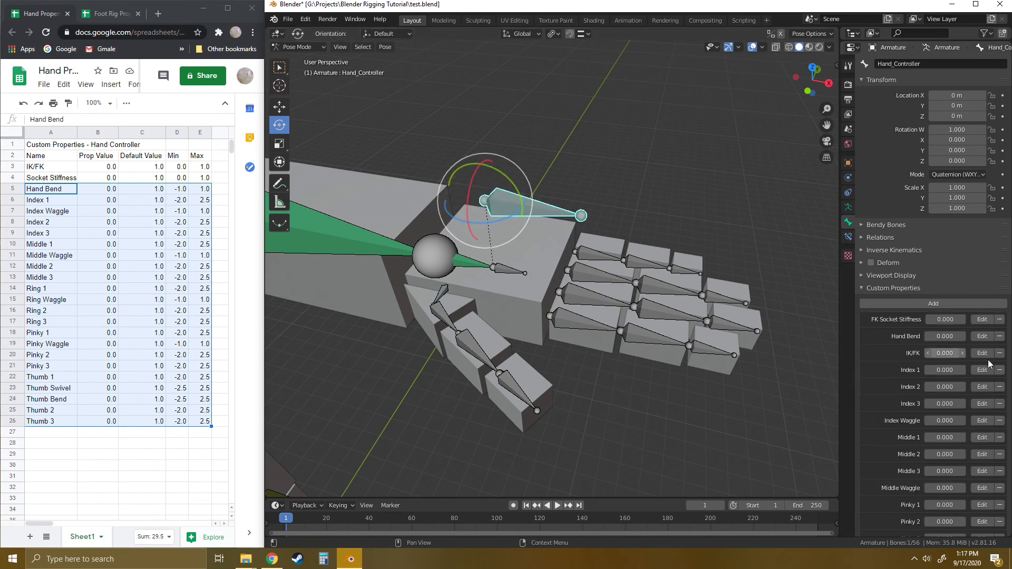
pyautogui.rightClick(943, 336)
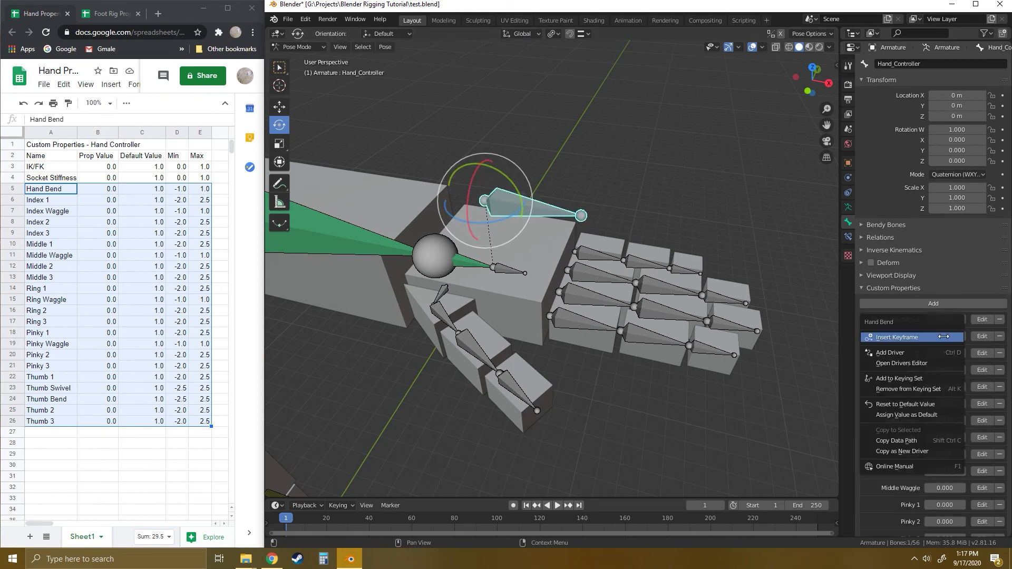
pyautogui.click(896, 441)
pyautogui.click(527, 330)
# - Select the Hand_Rotator bone, switch the transform orientation to Local, and try a rotation about its local axis before cancelling it
pyautogui.click(504, 274)
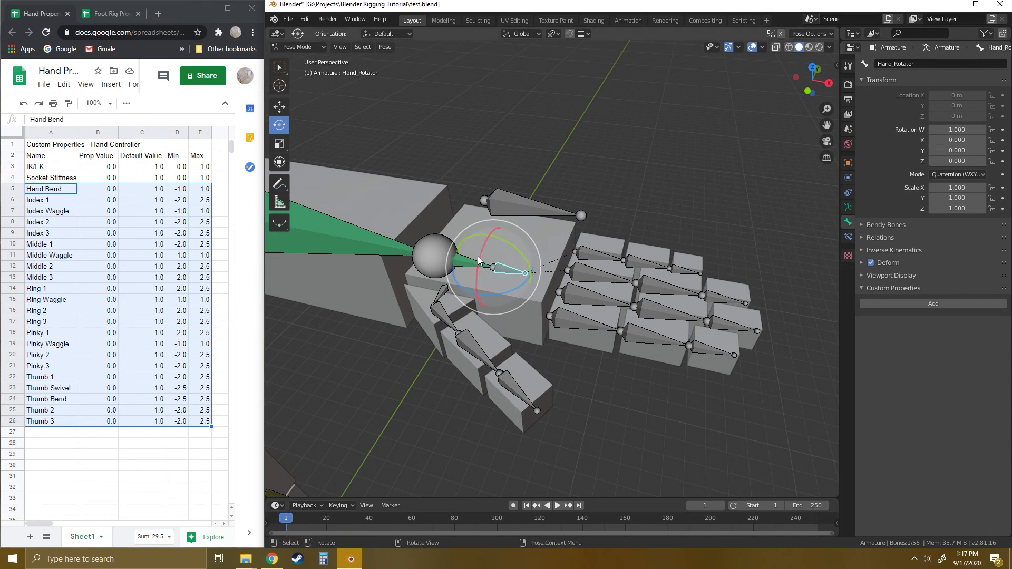
pyautogui.click(534, 34)
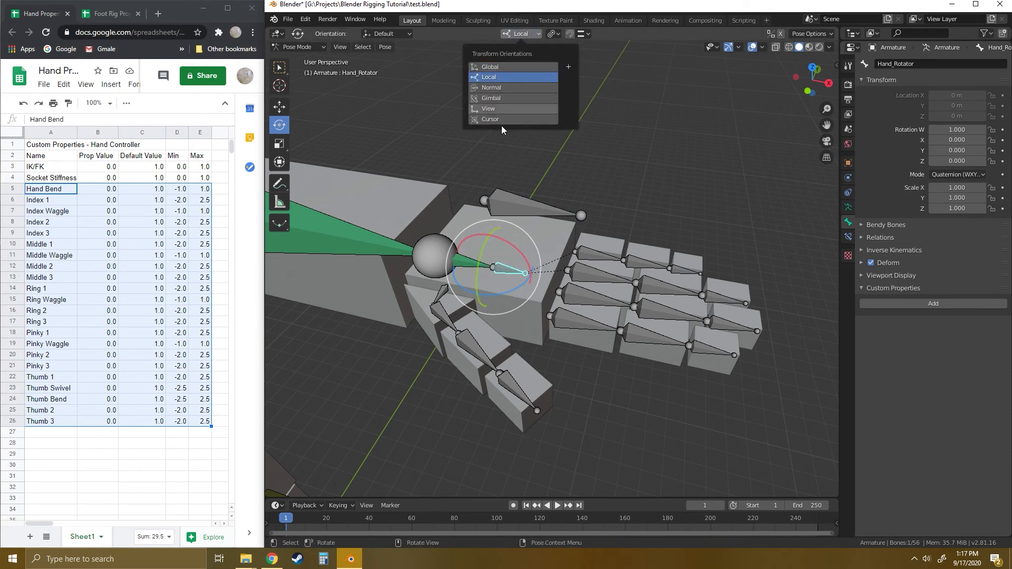
pyautogui.click(493, 78)
pyautogui.moveTo(482, 248); pyautogui.dragTo(495, 231)
pyautogui.rightClick(496, 231)
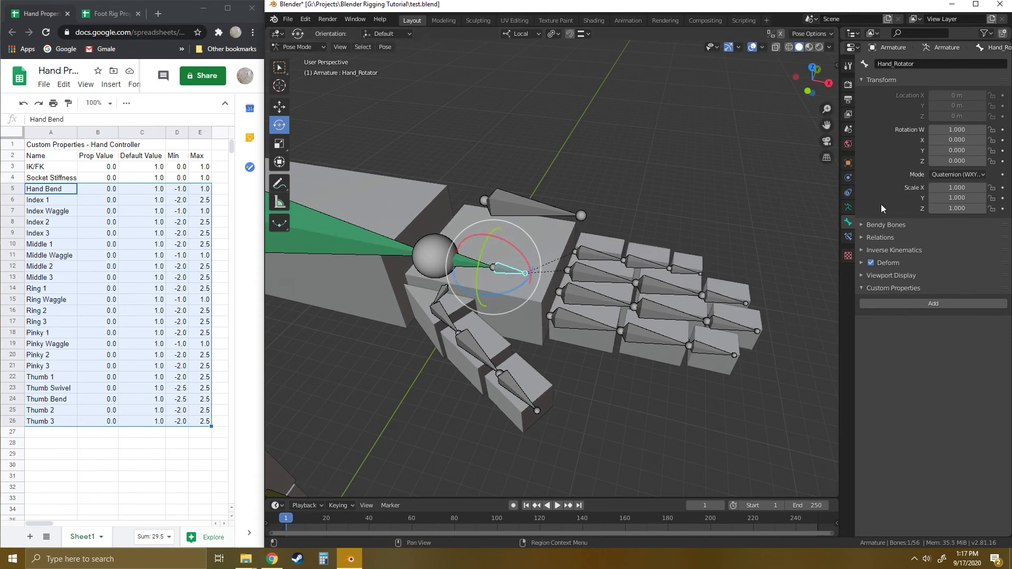
# - Add a driver to the Hand_Rotator bone's Y quaternion rotation and make its input variable a Single Property
pyautogui.rightClick(956, 150)
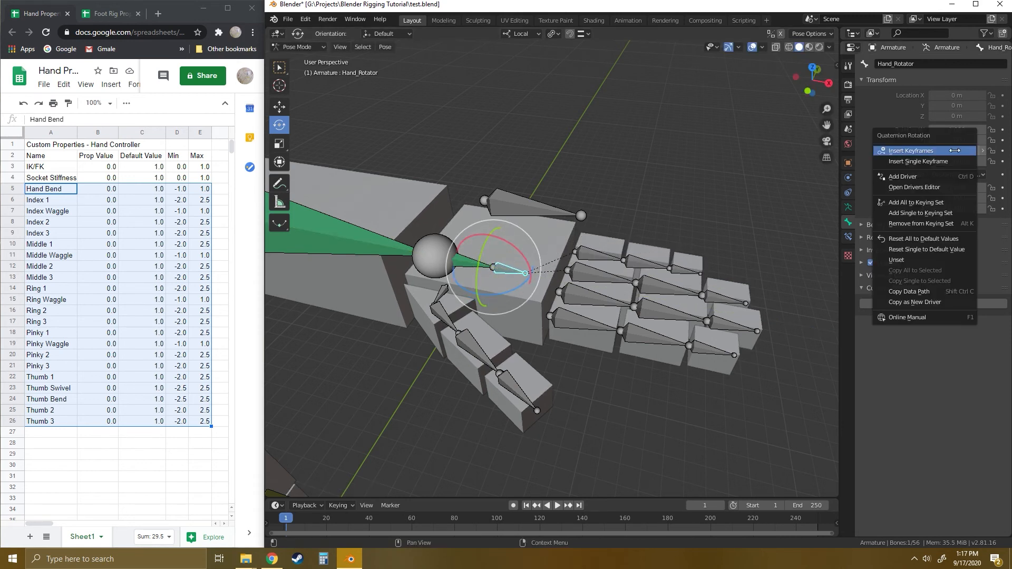
pyautogui.click(902, 177)
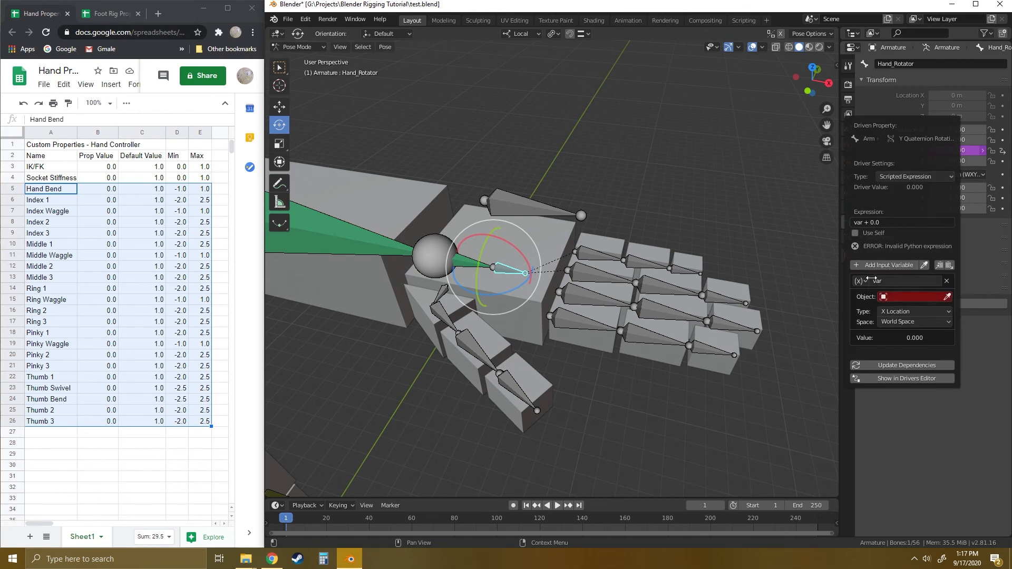
pyautogui.click(861, 281)
pyautogui.click(871, 292)
# - Set the driver variable's object to Armature and paste the copied Hand Bend data path as its path
pyautogui.click(909, 297)
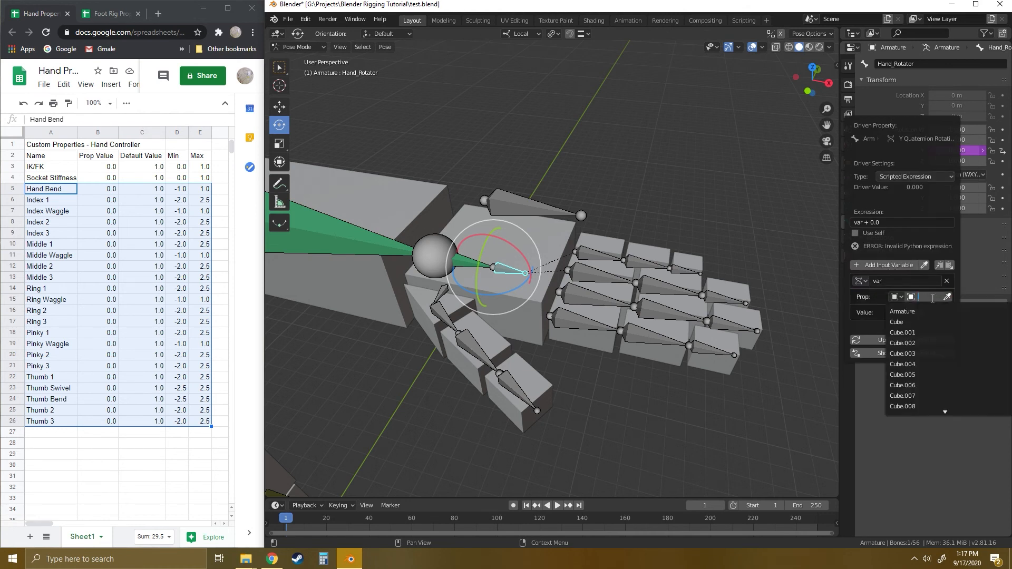
pyautogui.click(902, 312)
pyautogui.click(896, 315)
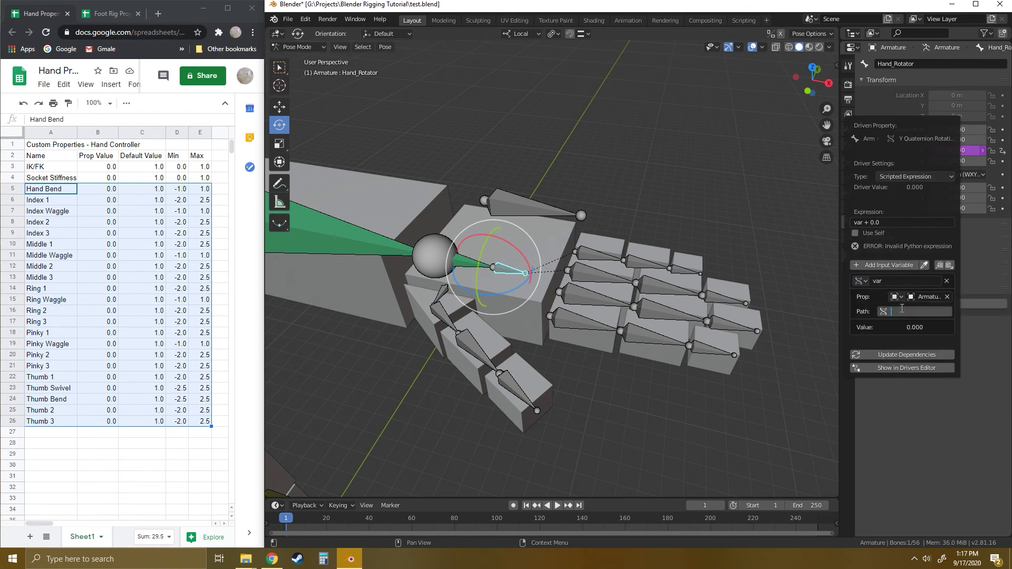
pyautogui.hotkey('ctrl', 'v')
pyautogui.press('Return')
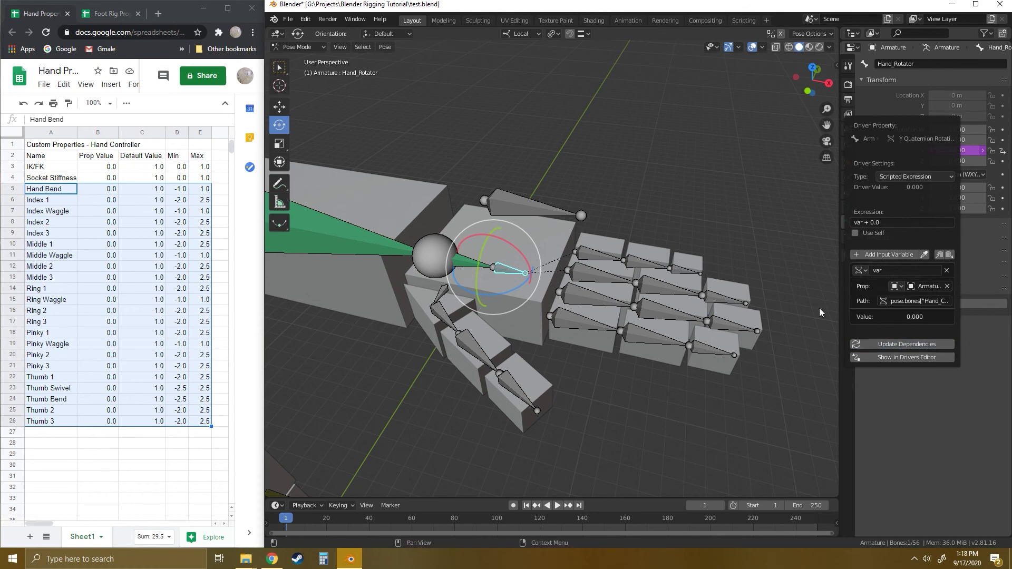
# - Check the Hand_Controller's custom properties, then try rotating the first pinky bone and undo the rotation
pyautogui.click(512, 205)
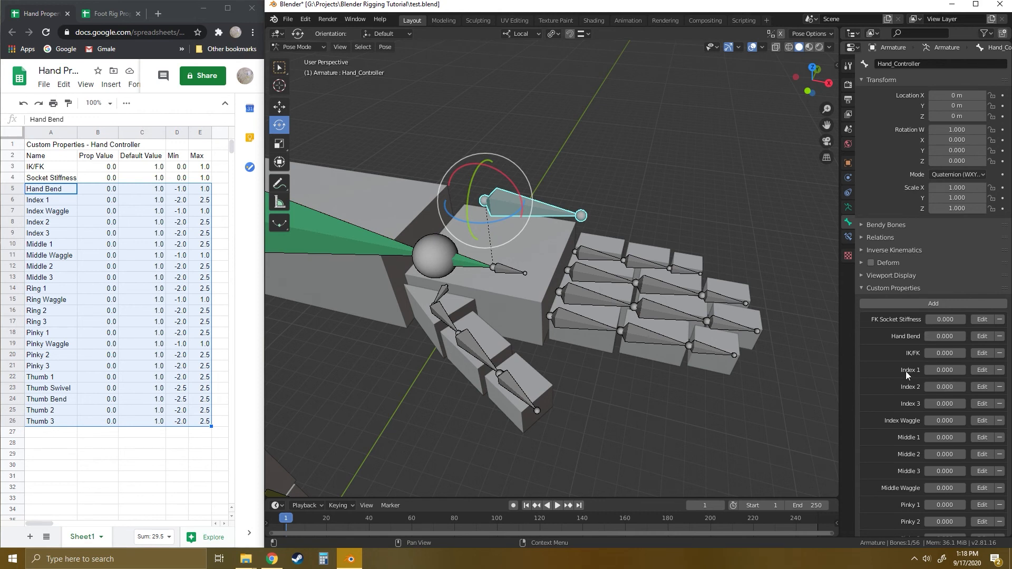
pyautogui.scroll(-4, 906, 395)
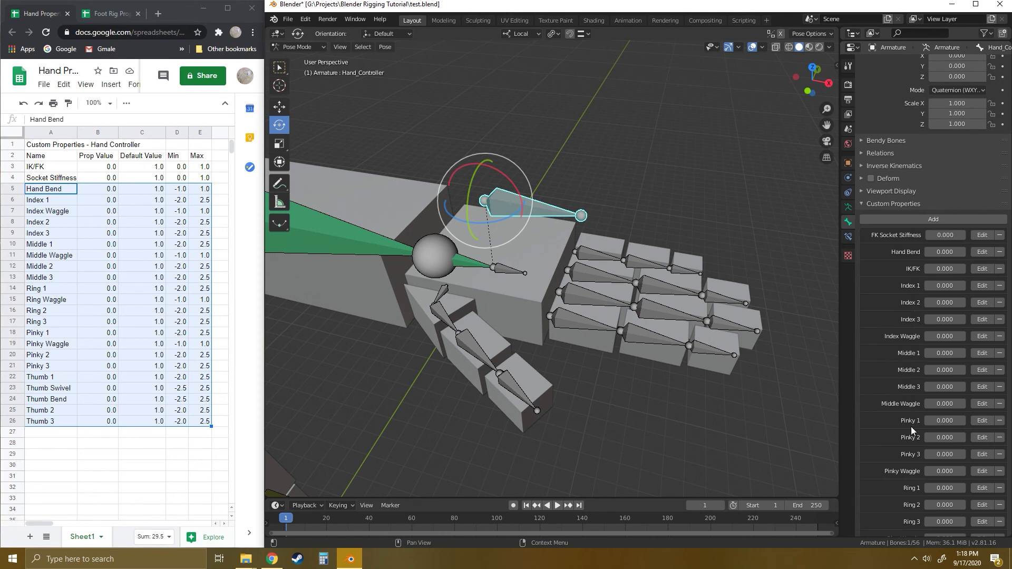
pyautogui.click(590, 258)
pyautogui.moveTo(601, 237); pyautogui.dragTo(652, 215)
pyautogui.click(651, 222)
pyautogui.hotkey('ctrl', 'z')
pyautogui.hotkey('ctrl', 'z')
# - Go through the three pinky bones, then try a sideways rotation of Finger_Pinky_1 and cancel it
pyautogui.click(644, 256)
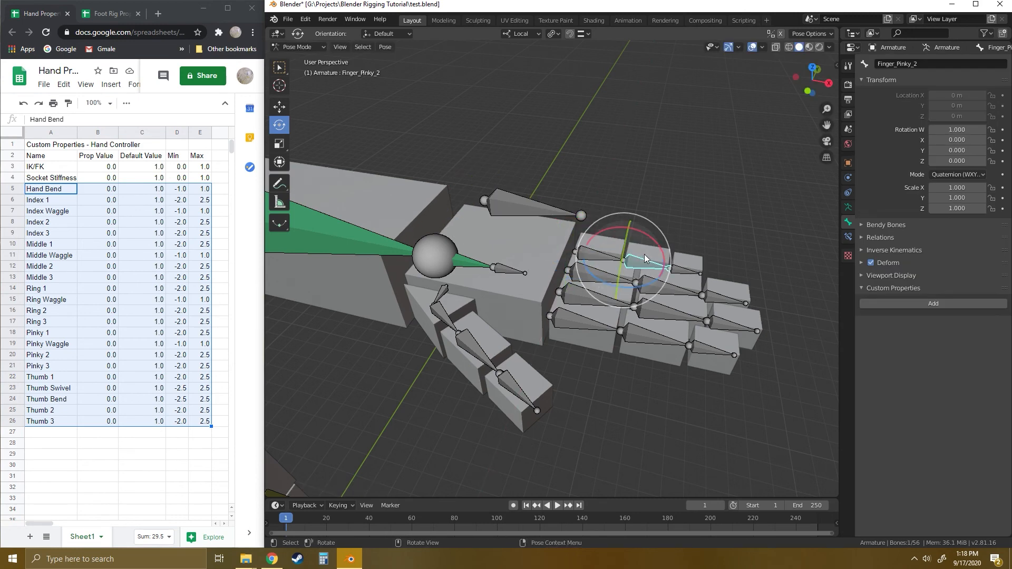
pyautogui.click(649, 209)
pyautogui.click(599, 252)
pyautogui.click(649, 258)
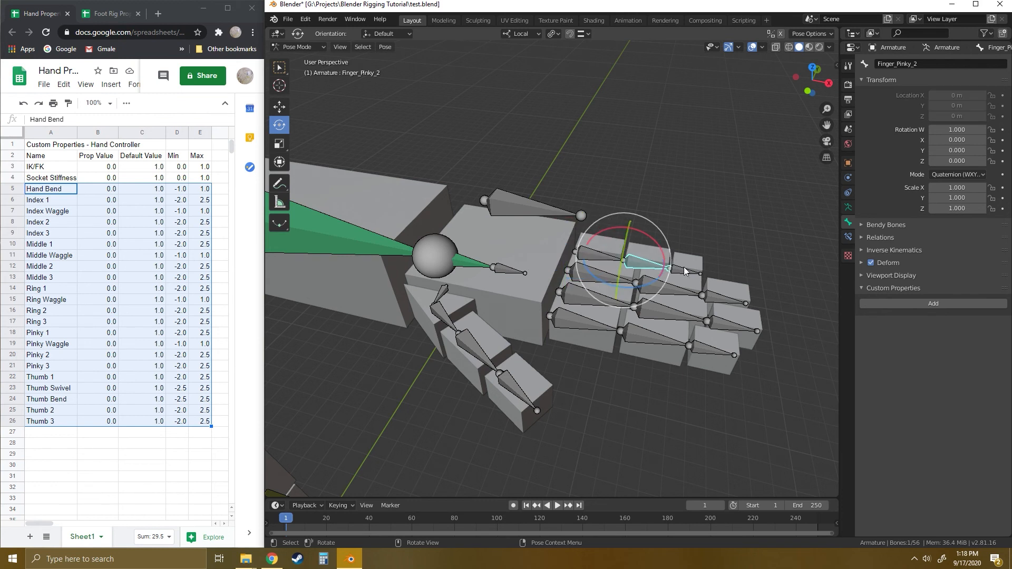
pyautogui.click(684, 270)
pyautogui.click(679, 184)
pyautogui.click(593, 251)
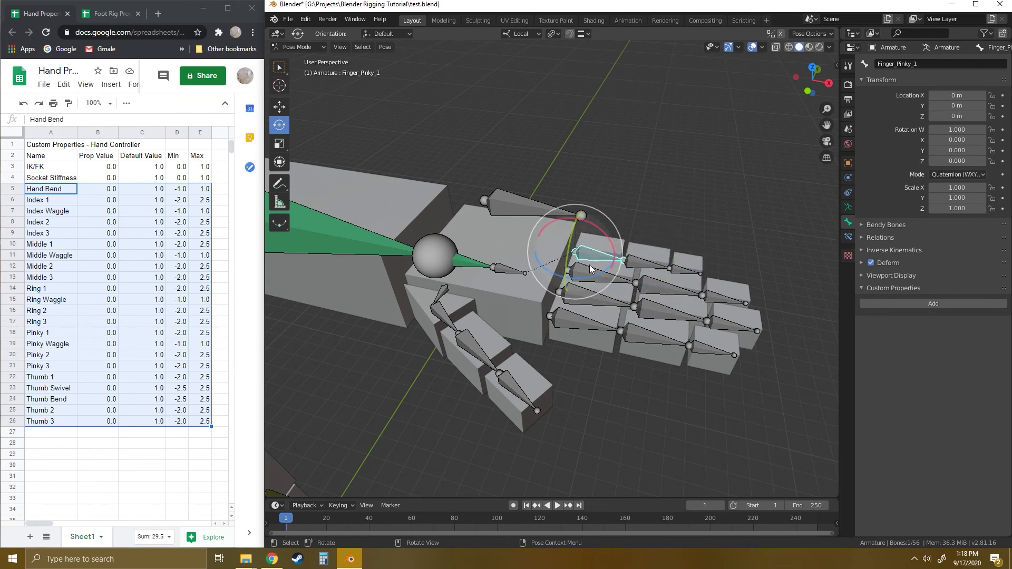
pyautogui.moveTo(588, 274); pyautogui.dragTo(602, 273)
pyautogui.rightClick(600, 275)
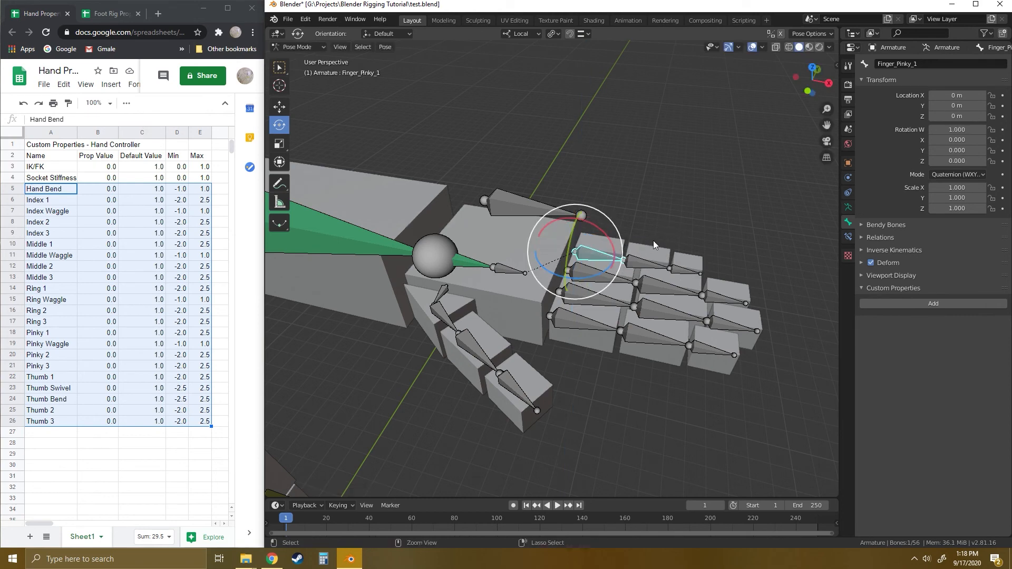
# - Select the Hand_Controller bone above the hand to work from its pinky custom properties
pyautogui.click(665, 204)
pyautogui.click(520, 206)
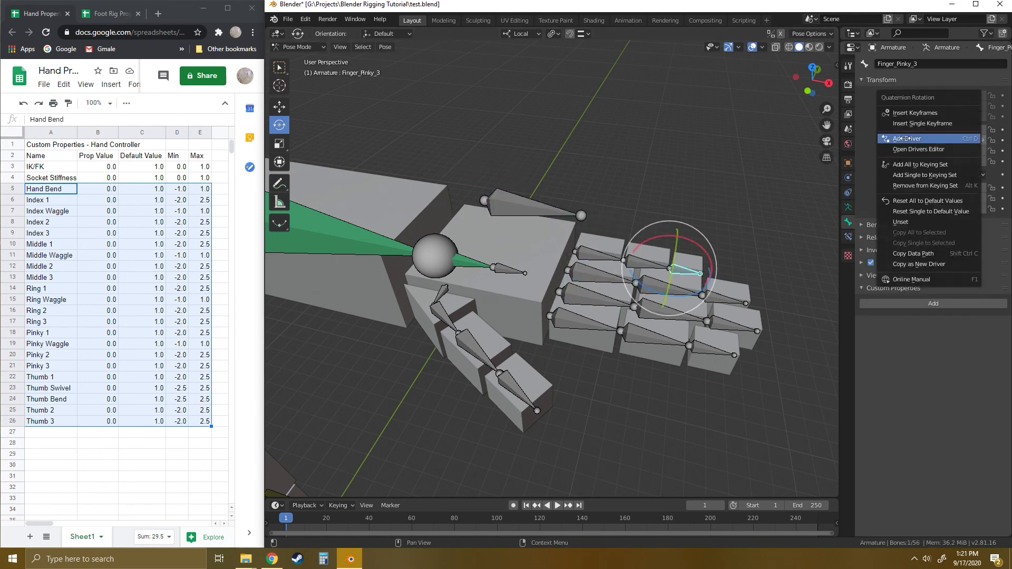
pyautogui.click(905, 138)
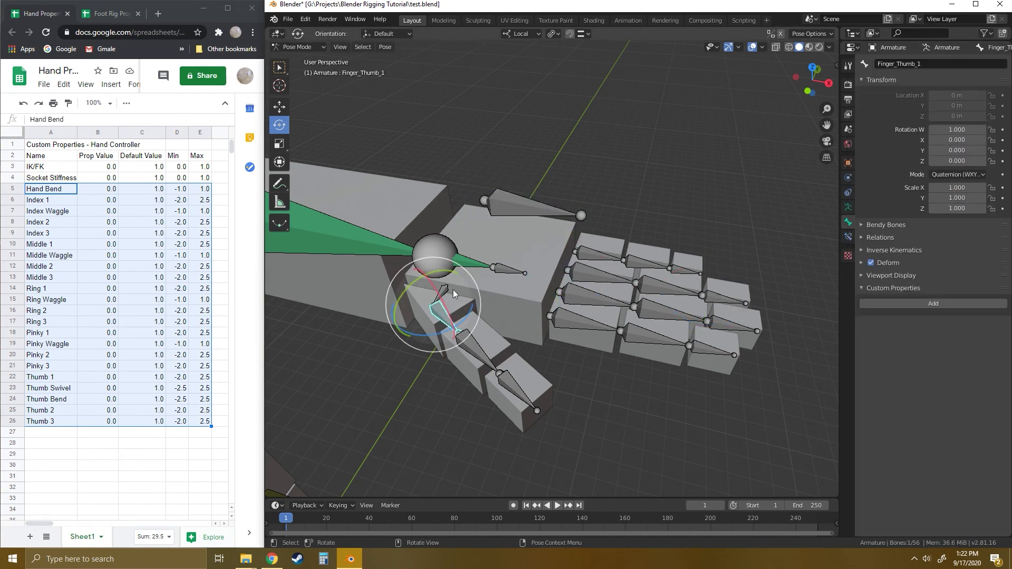
# - Try rotating the Finger_Thumb_1 and Finger_Thumb_2 bones about their local axes, undoing each rotation
pyautogui.moveTo(466, 316); pyautogui.dragTo(485, 311)
pyautogui.hotkey('ctrl', 'z')
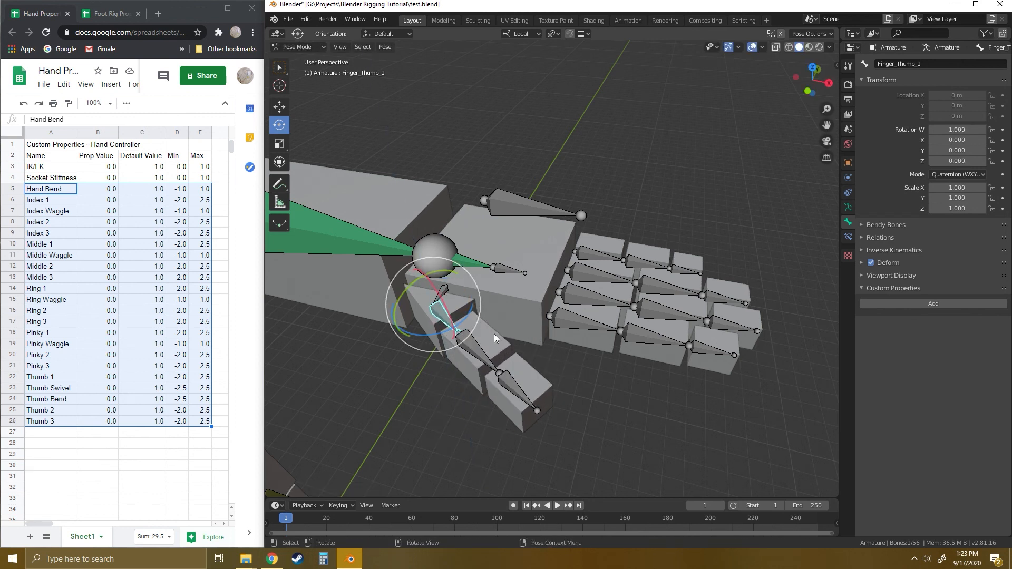
pyautogui.click(495, 344)
pyautogui.moveTo(496, 344); pyautogui.dragTo(500, 333)
pyautogui.hotkey('ctrl', 'z')
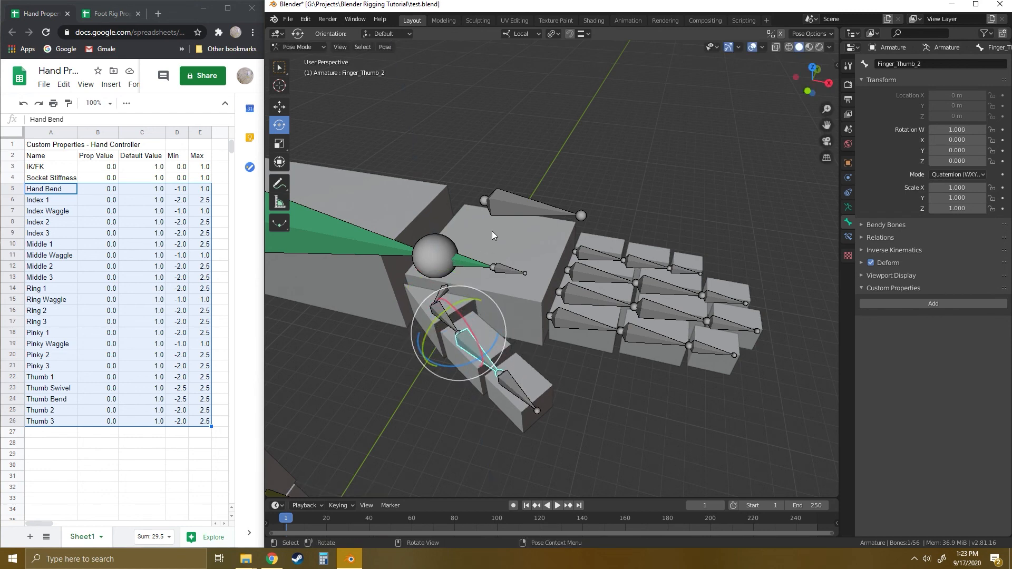
# - Select the Hand_Controller bone and review its custom properties down to Thumb Bend and Thumb Swivel
pyautogui.click(504, 209)
pyautogui.scroll(-7, 511, 216)
pyautogui.scroll(-7, 927, 400)
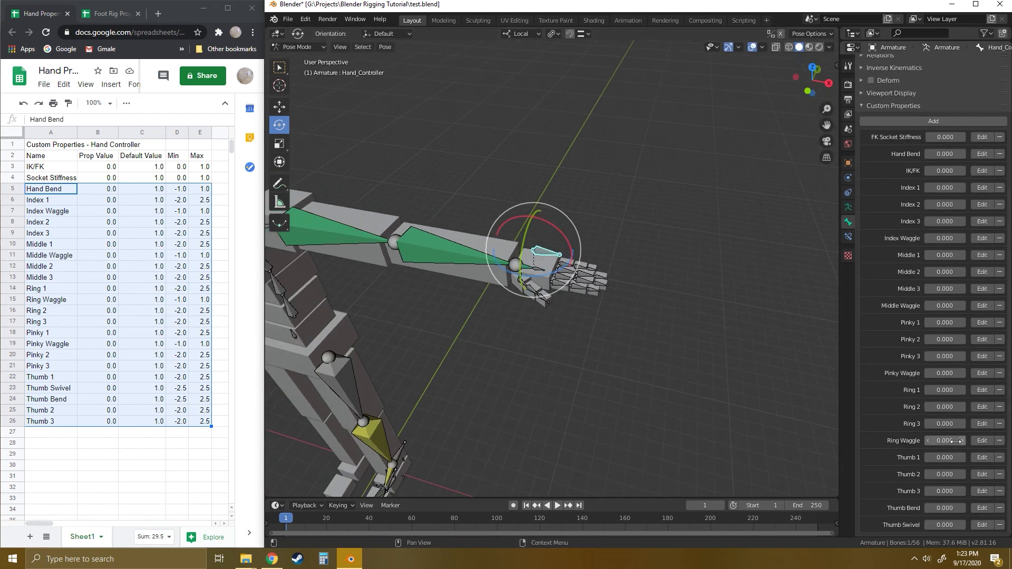
pyautogui.scroll(4, 554, 345)
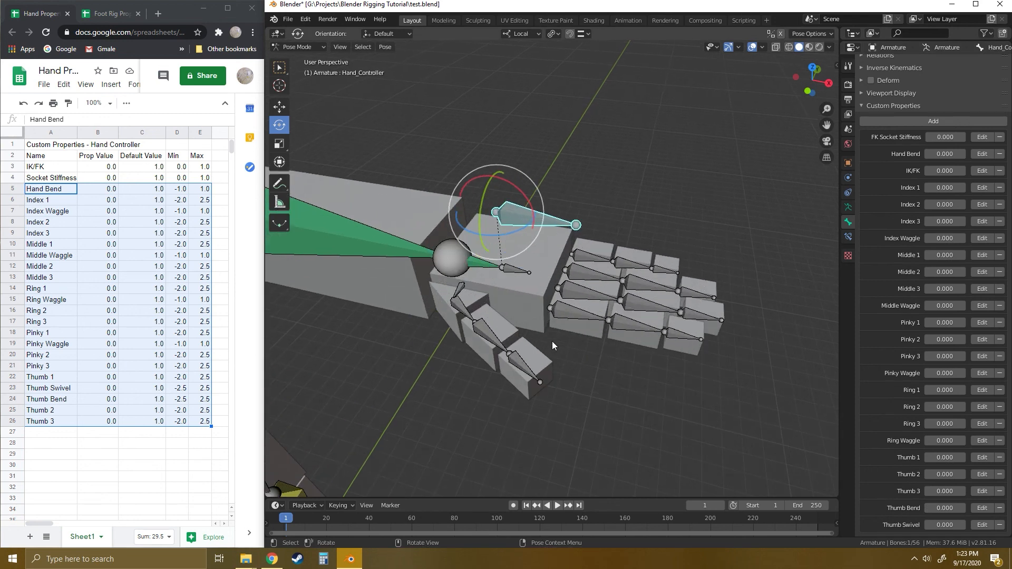
# - Try rotating the Finger_Thumb_Rotator bone about its local axes and cancel the rotations
pyautogui.click(461, 291)
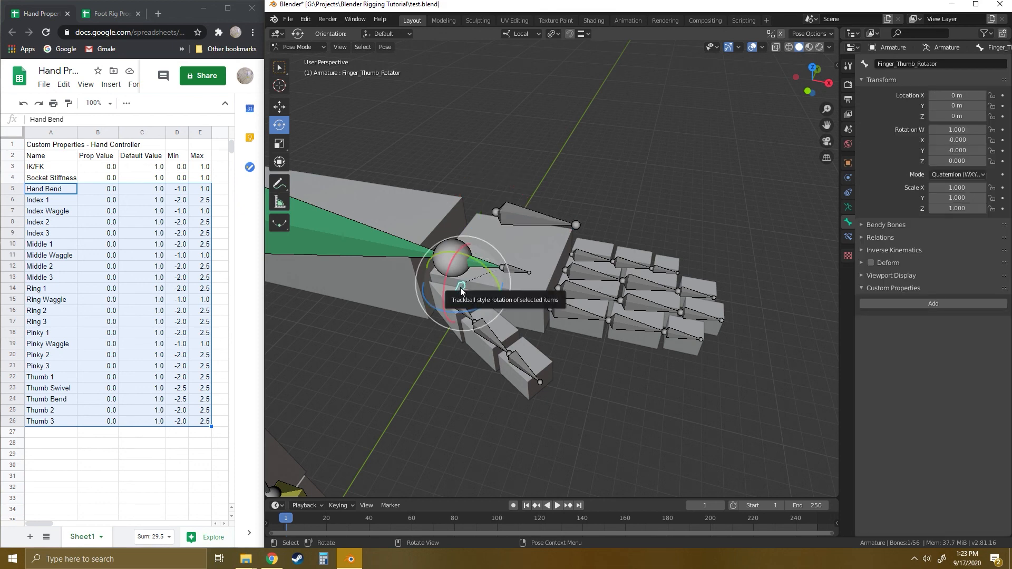
pyautogui.moveTo(448, 267); pyautogui.dragTo(503, 284)
pyautogui.rightClick(471, 282)
pyautogui.rightClick(503, 285)
# - Revisit the Hand_Controller's thumb properties and add a driver to the Finger_Thumb_Rotator bone's X quaternion rotation
pyautogui.click(612, 190)
pyautogui.click(517, 218)
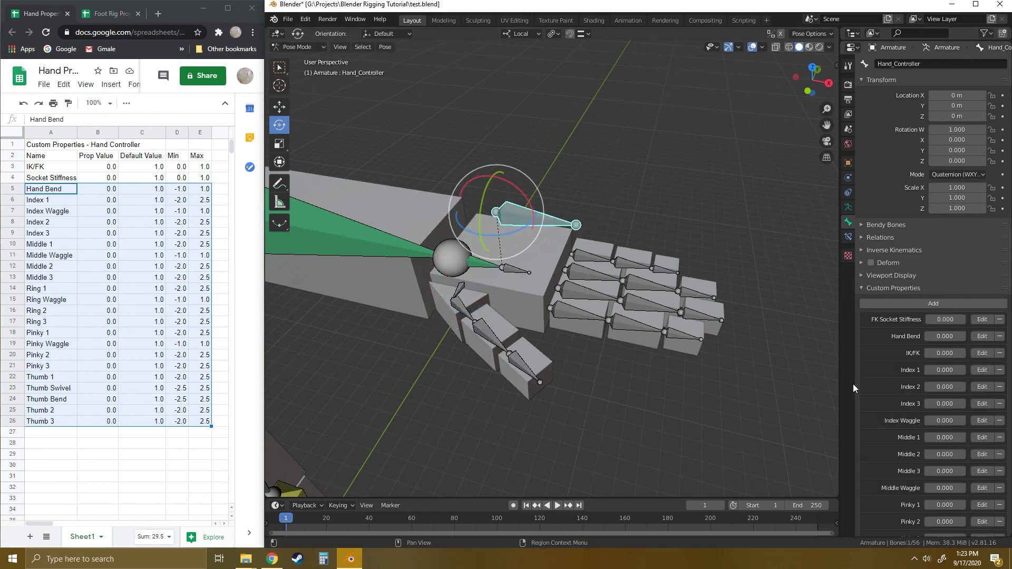
pyautogui.scroll(-6, 974, 445)
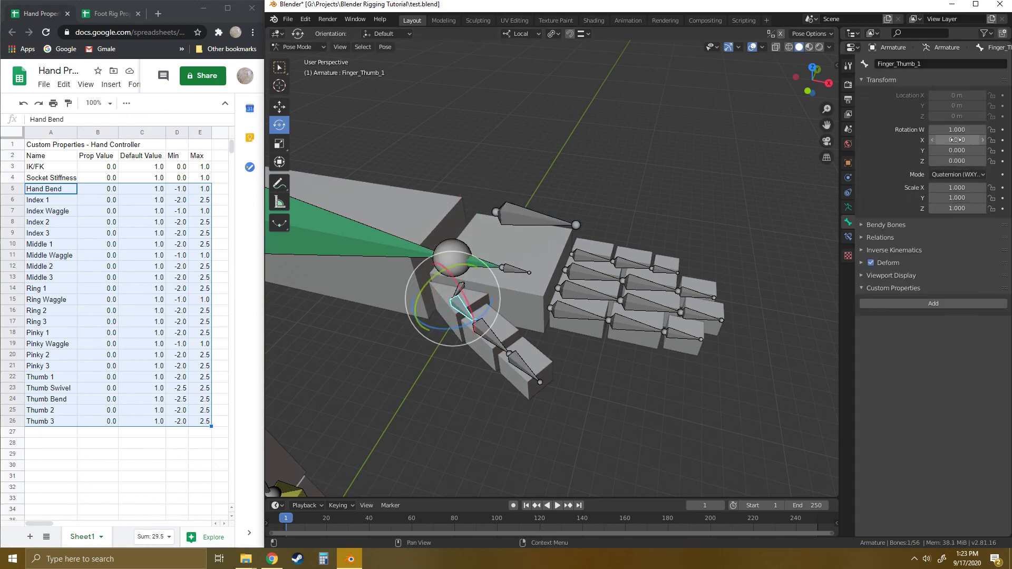
pyautogui.hotkey('ctrl', 'd')
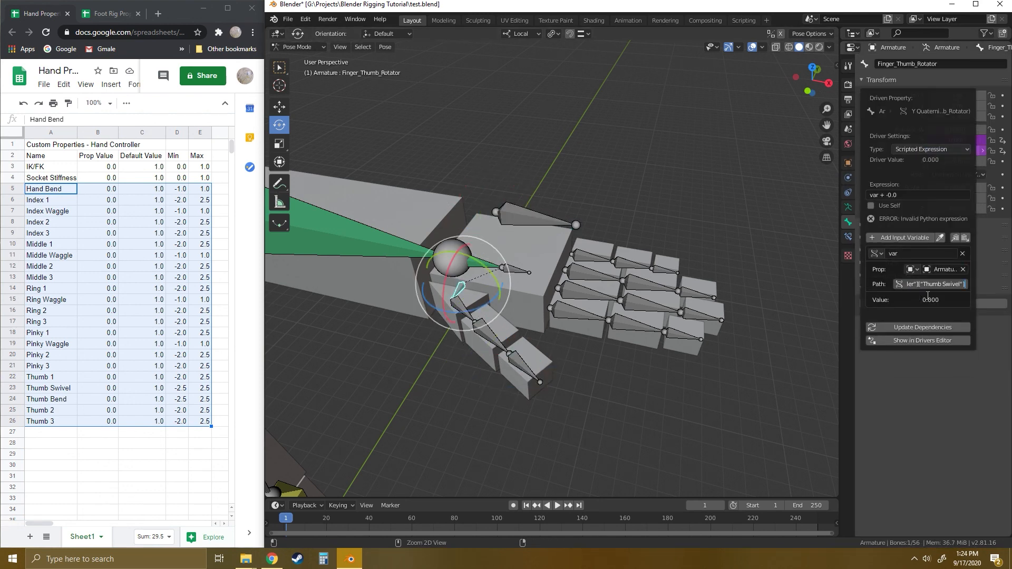
pyautogui.click(714, 352)
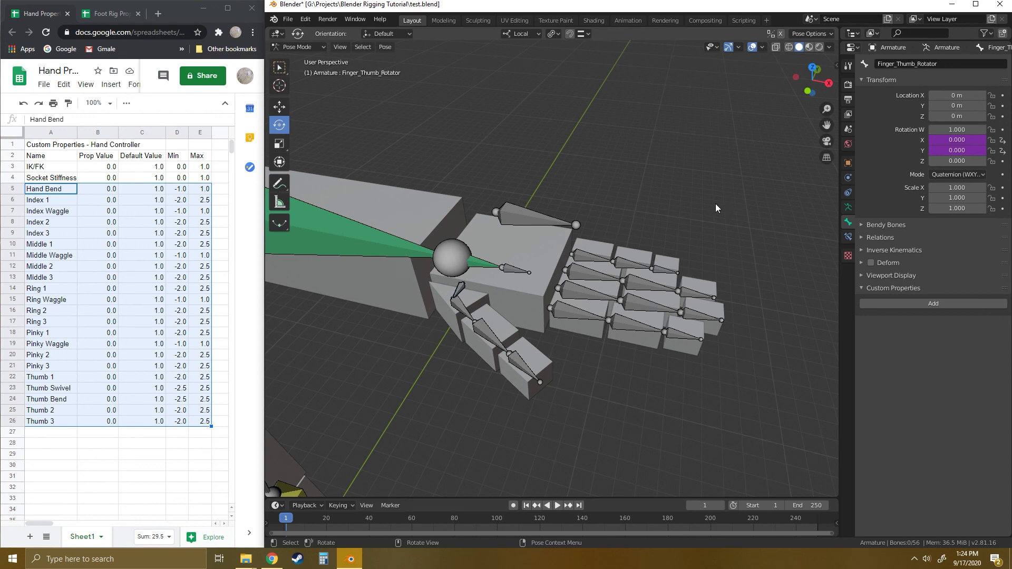
# - Select the Hand_Controller bone and test its Index and Middle finger properties with temporary values, cancelling each change
pyautogui.click(554, 220)
pyautogui.moveTo(943, 387); pyautogui.dragTo(952, 387)
pyautogui.moveTo(944, 404)
pyautogui.mouseDown()
pyautogui.moveTo(931, 403)
pyautogui.moveTo(950, 421)
pyautogui.mouseUp()
pyautogui.rightClick(930, 404)
pyautogui.rightClick(949, 420)
pyautogui.moveTo(944, 438); pyautogui.dragTo(935, 457)
pyautogui.rightClick(936, 437)
# - Test the Hand_Controller's remaining properties, trying Thumb Bend at about 0.210, and cancel the changes
pyautogui.scroll(-6, 940, 503)
pyautogui.rightClick(952, 462)
pyautogui.scroll(-4, 945, 479)
pyautogui.rightClick(951, 441)
pyautogui.moveTo(944, 475); pyautogui.dragTo(933, 508)
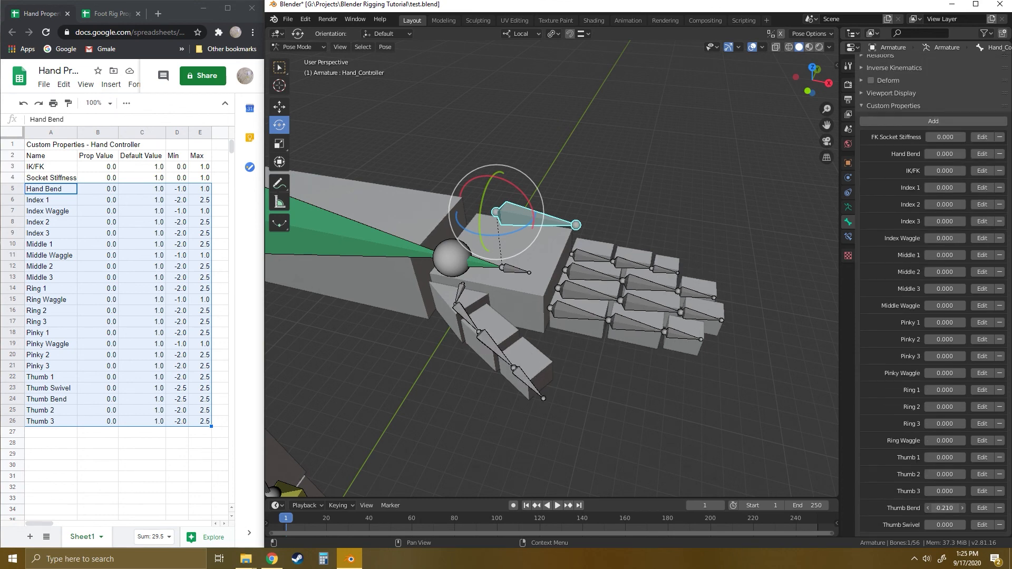
pyautogui.rightClick(933, 508)
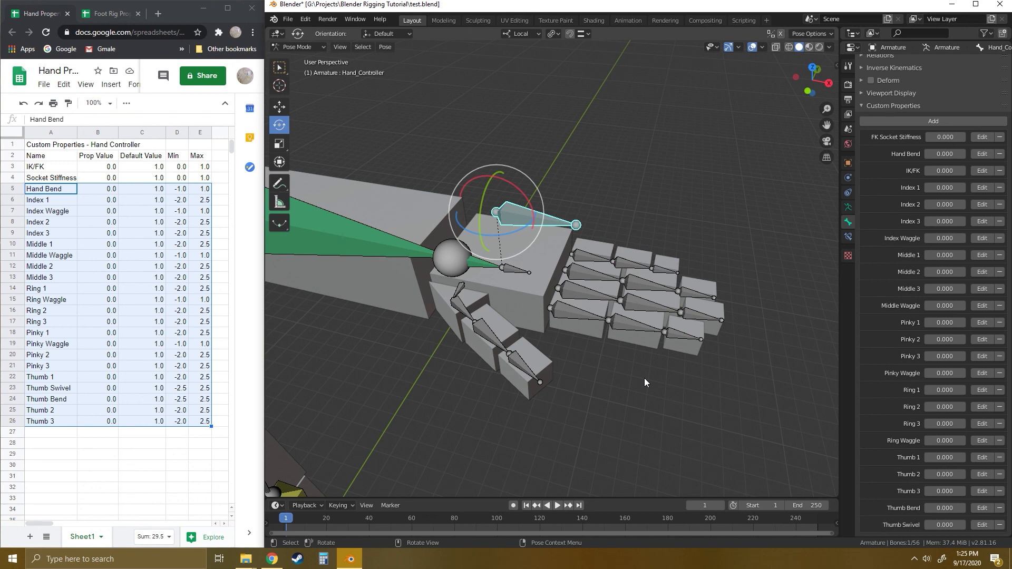